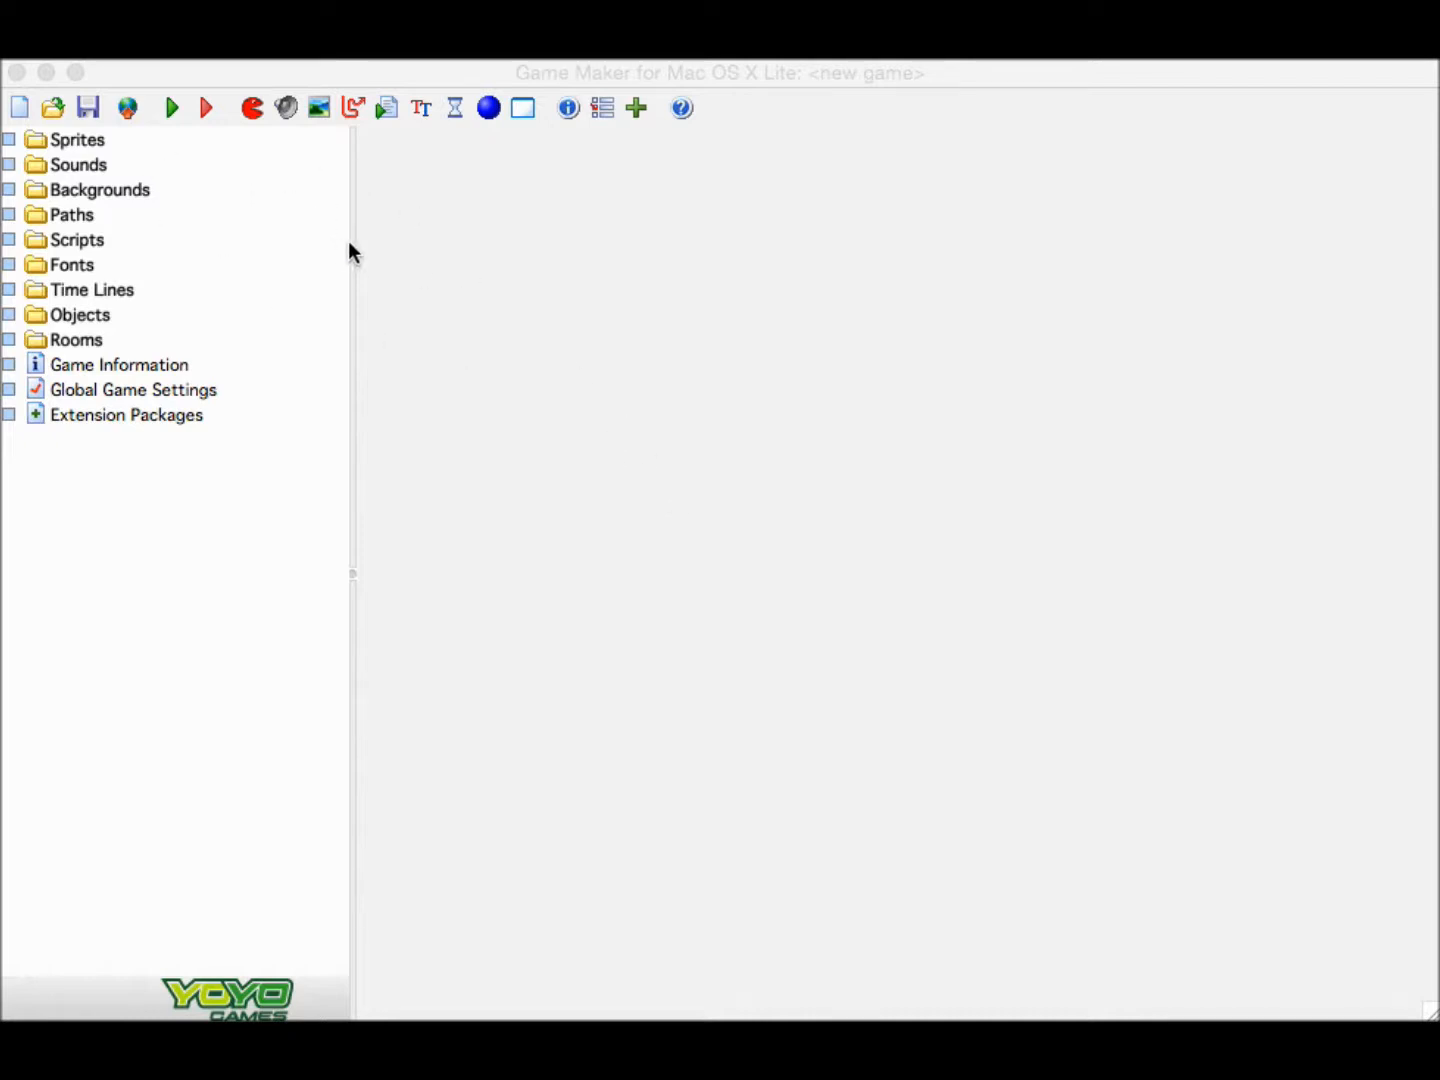
# Create a new sprite resource and name it spr_clown.
pyautogui.click(254, 113)
pyautogui.moveTo(365, 299); pyautogui.dragTo(622, 257)
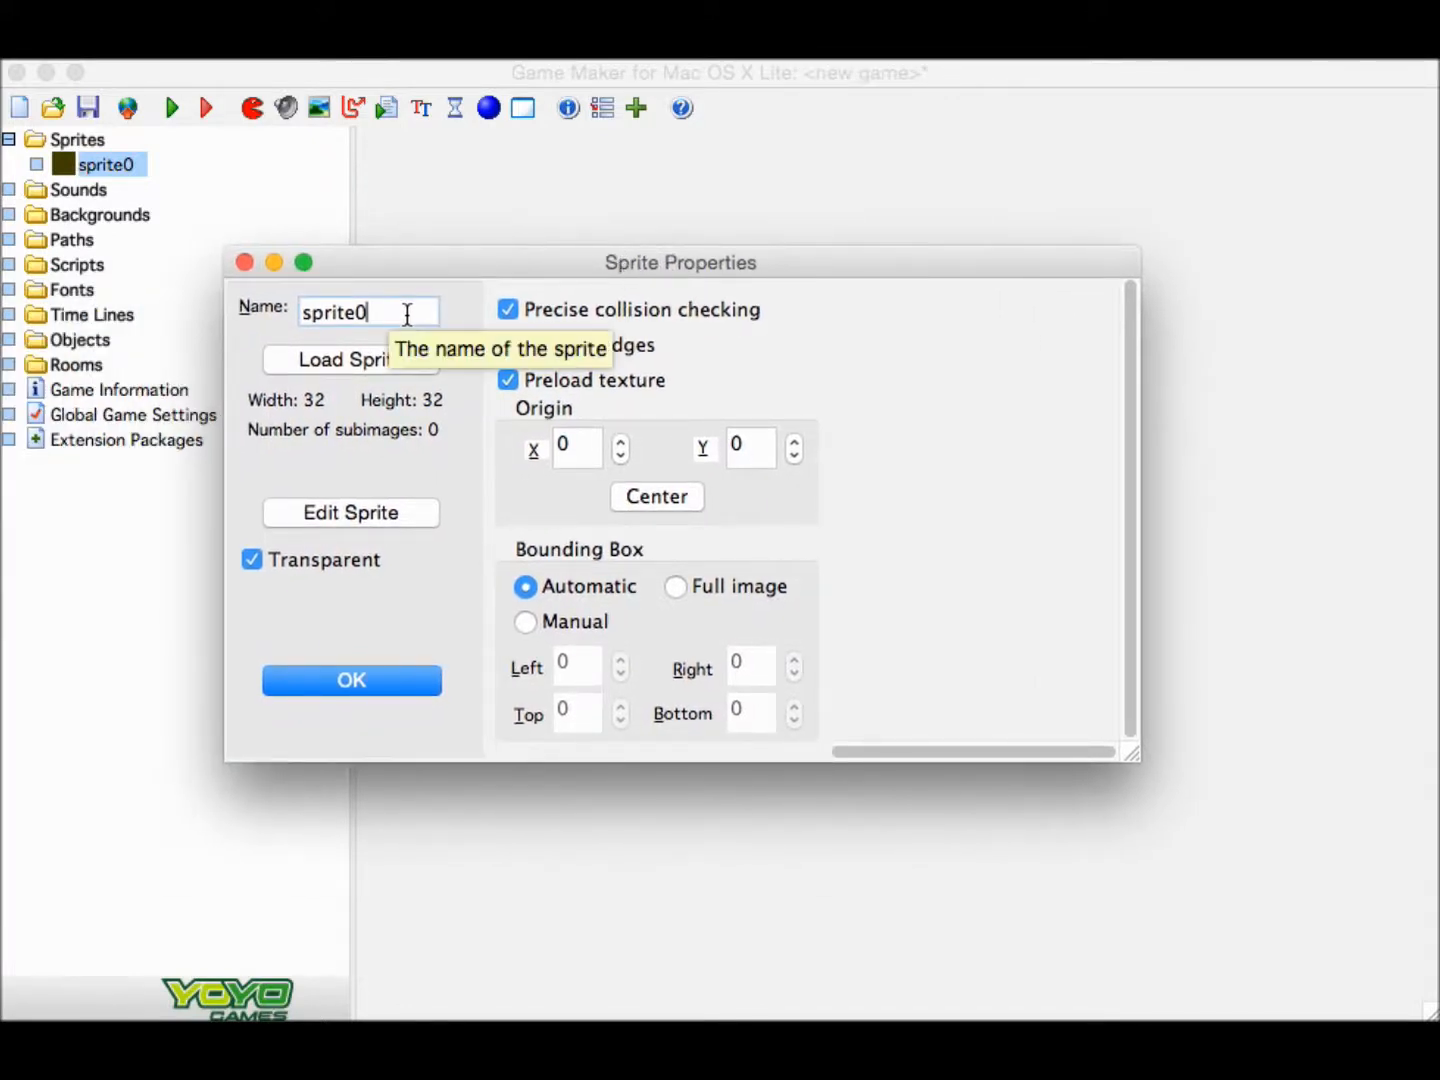
pyautogui.press('BackSpace')
pyautogui.press('BackSpace')
pyautogui.press('BackSpace')
pyautogui.press('BackSpace')
pyautogui.write('_clown')
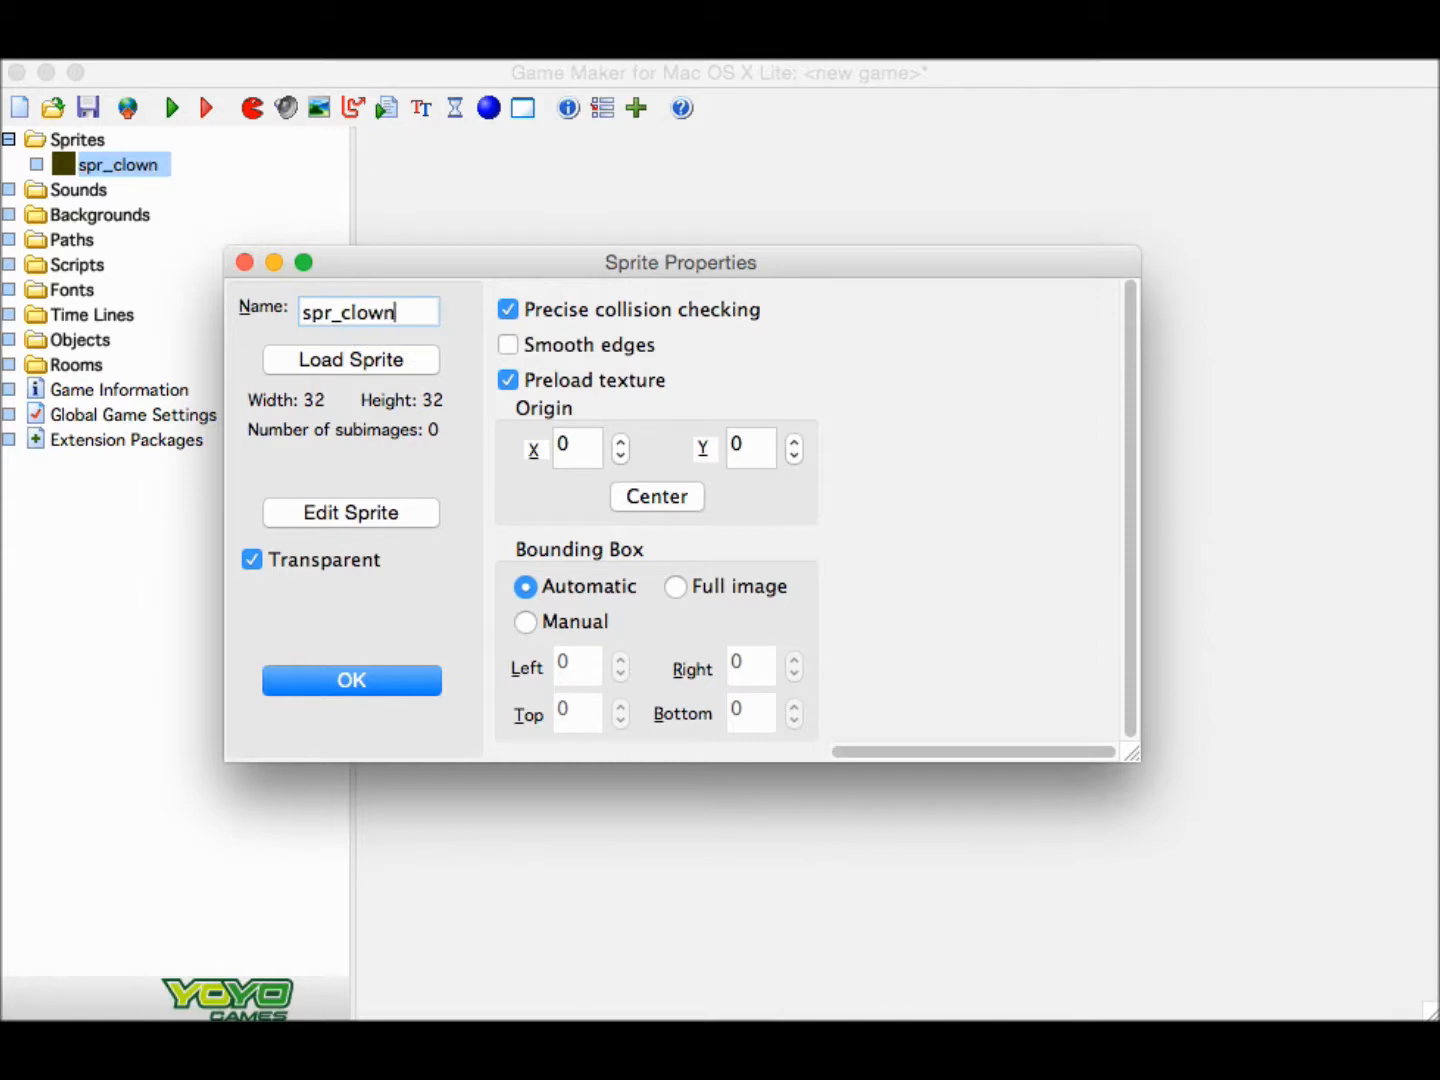
# Load clown.png from the Resources folder inside the desktop's GM Tutorial - First Game folder into the spr_clown sprite and accept it.
pyautogui.click(387, 345)
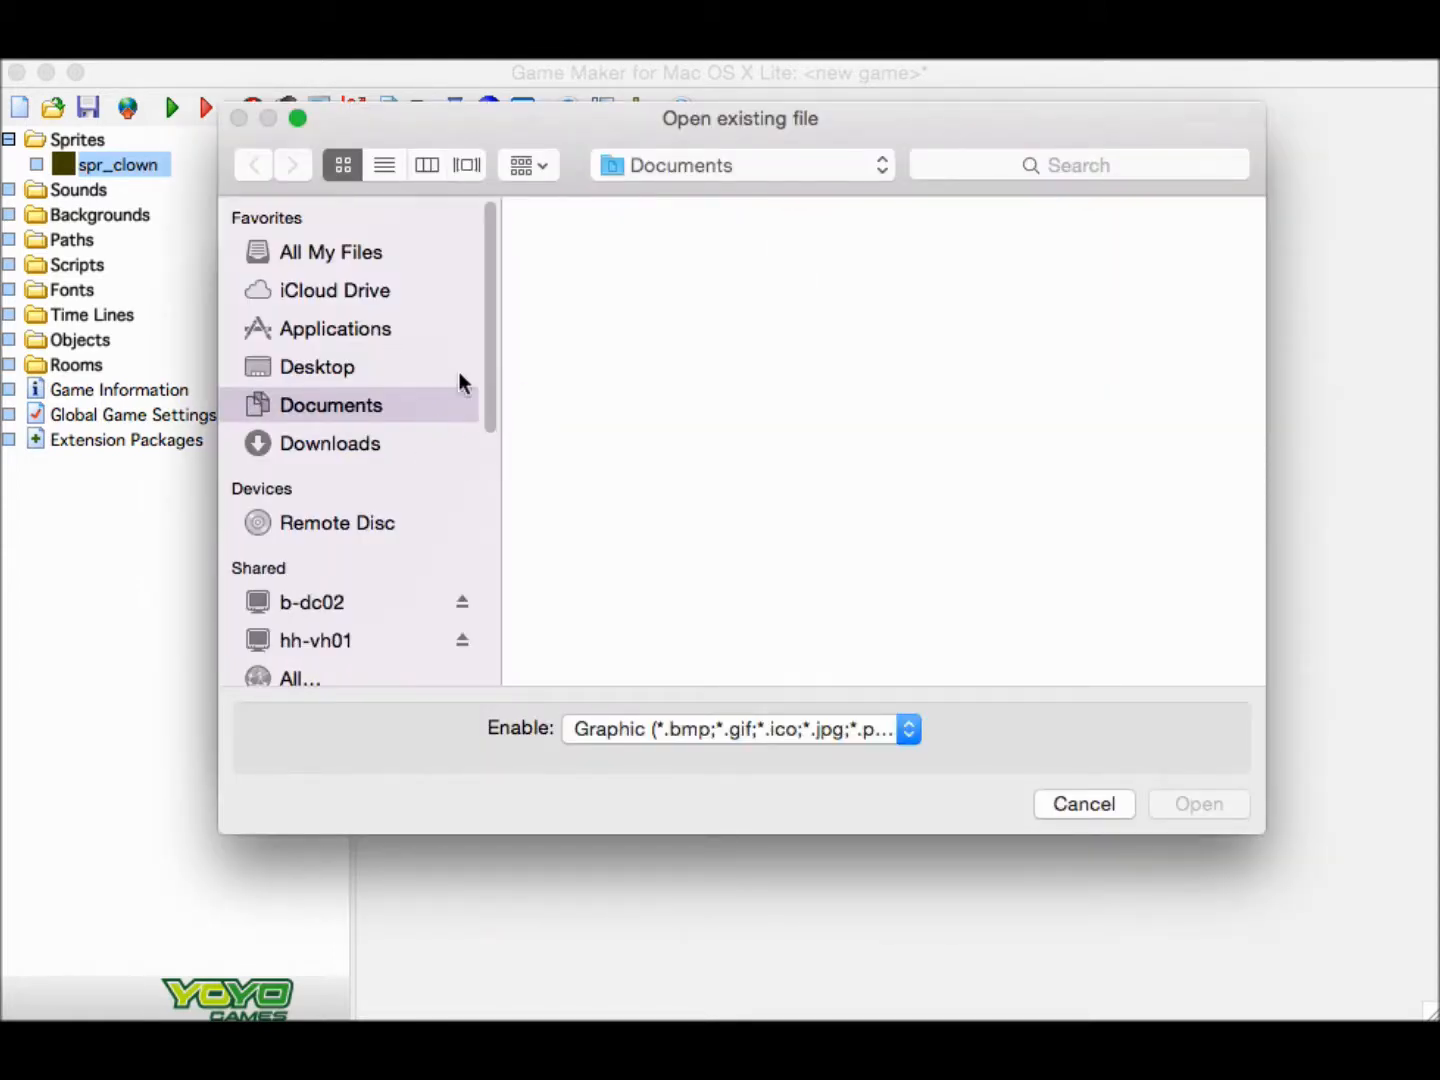
pyautogui.scroll(-1, 489, 361)
pyautogui.scroll(1, 489, 377)
pyautogui.click(392, 368)
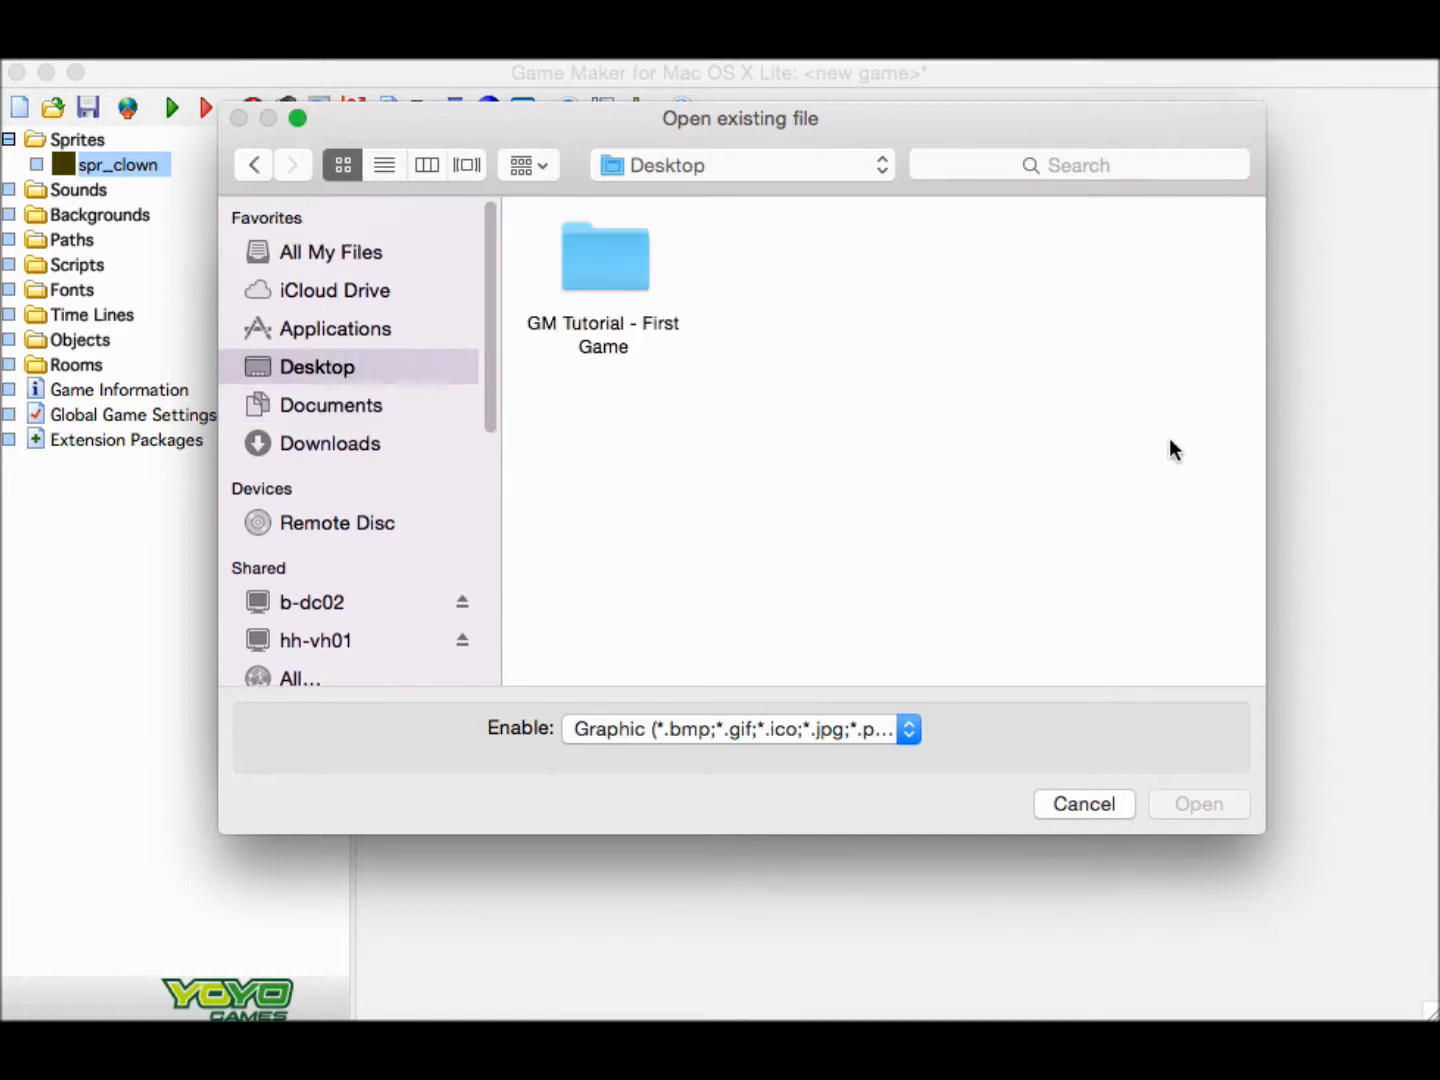
pyautogui.doubleClick(619, 288)
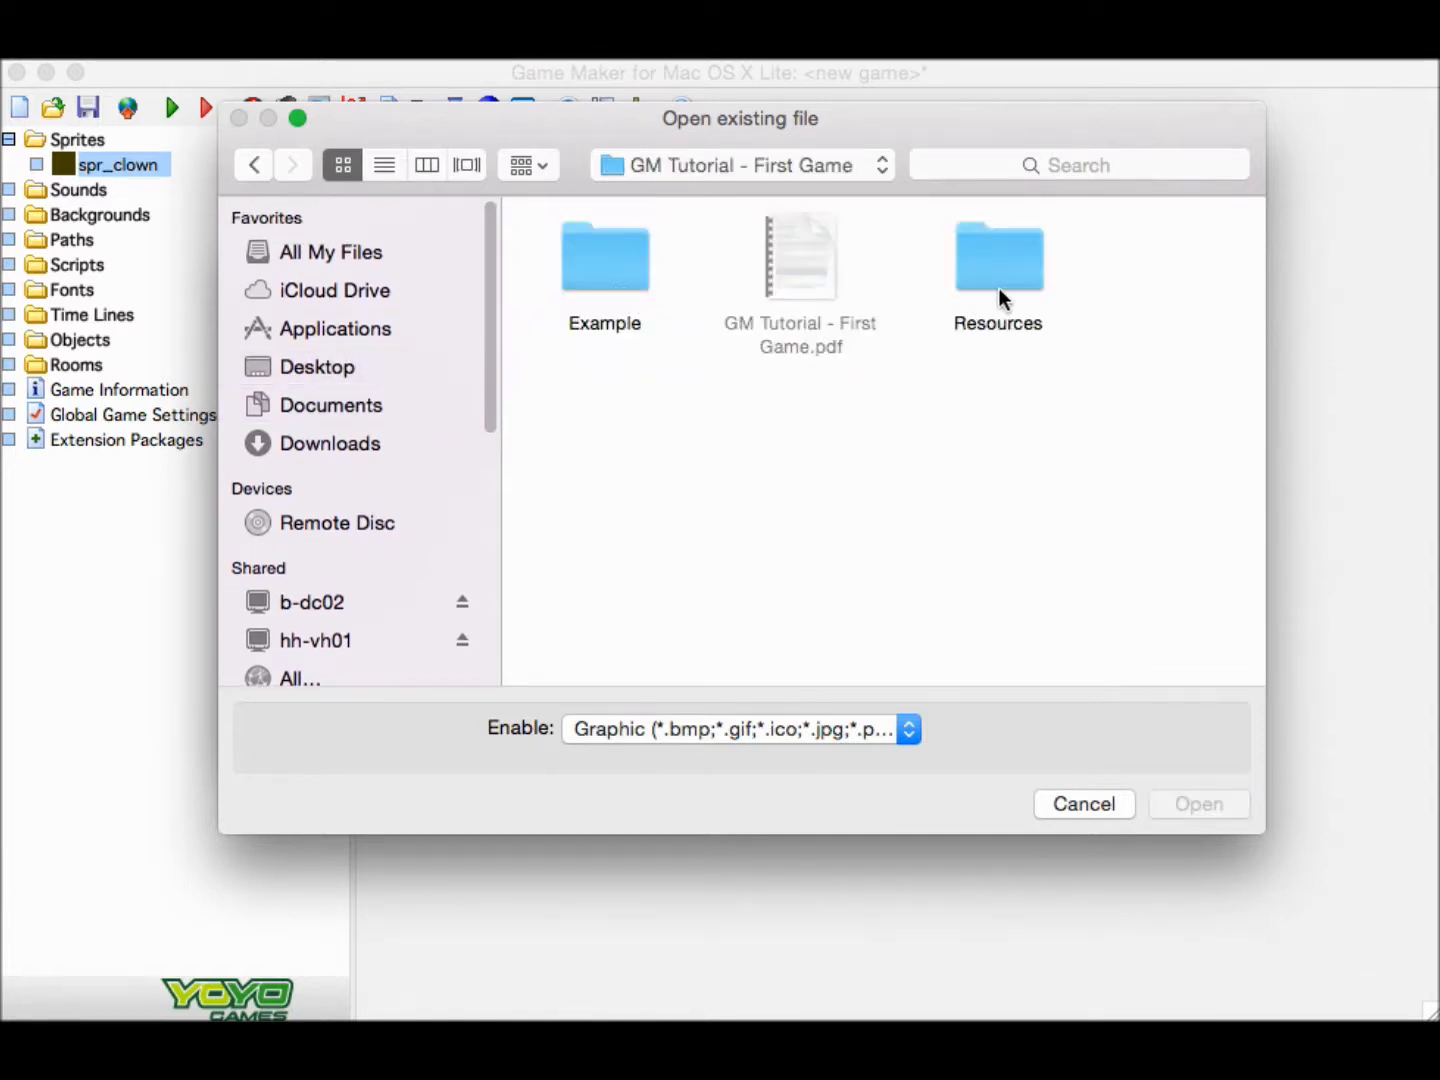
pyautogui.doubleClick(1007, 288)
pyautogui.click(640, 432)
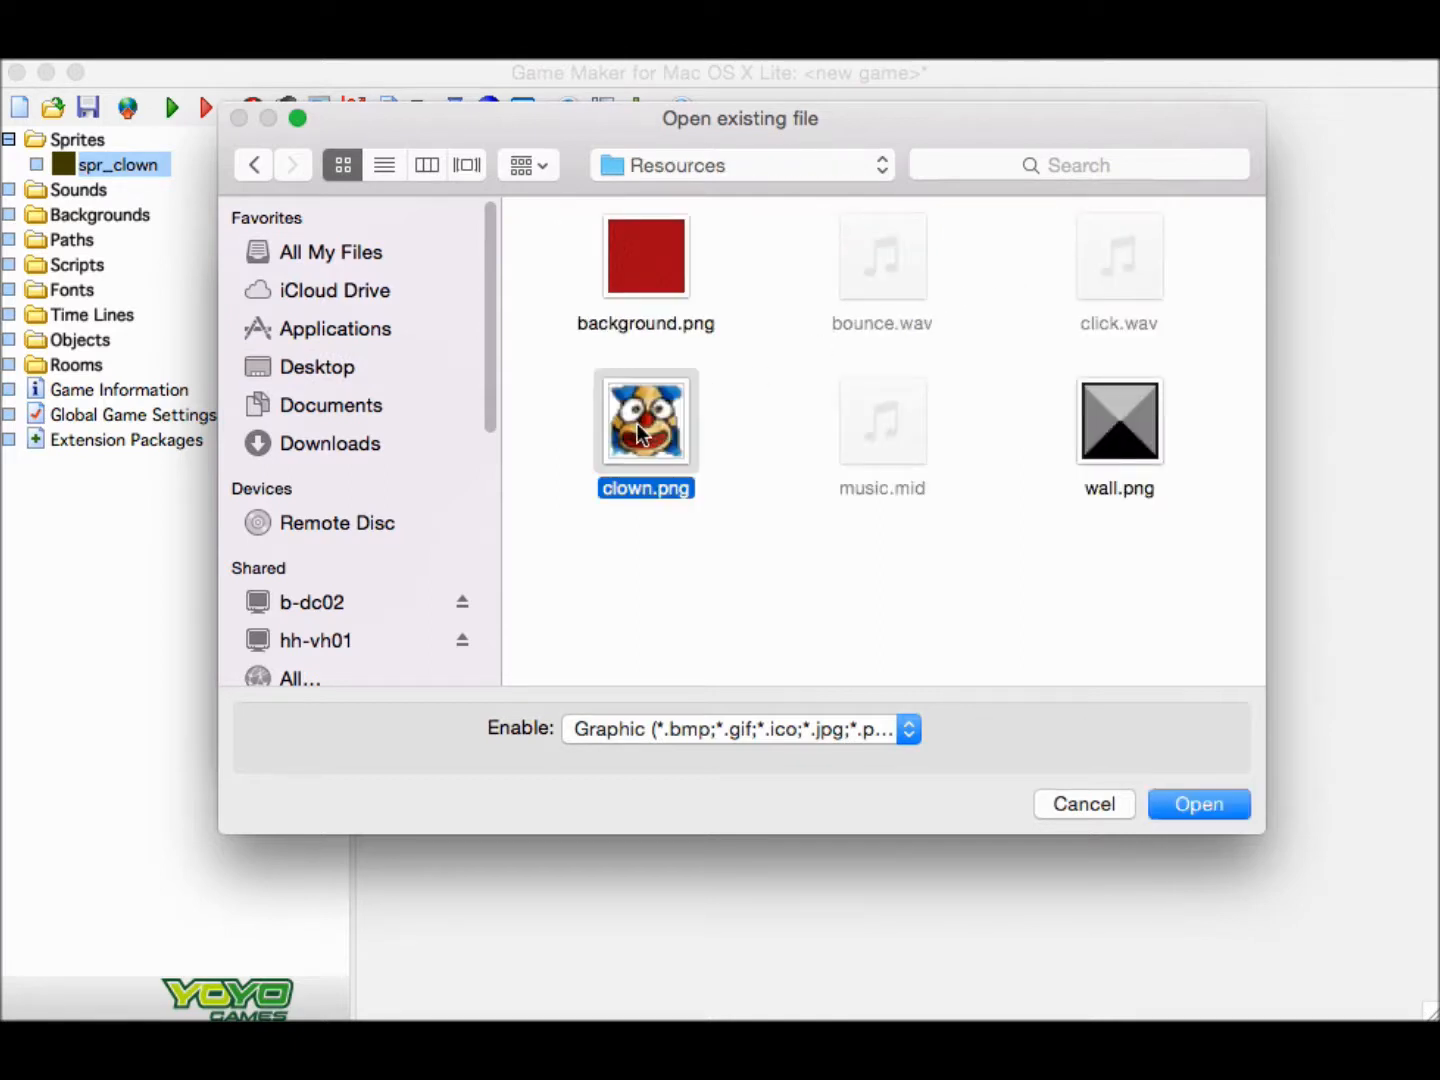
pyautogui.click(1155, 800)
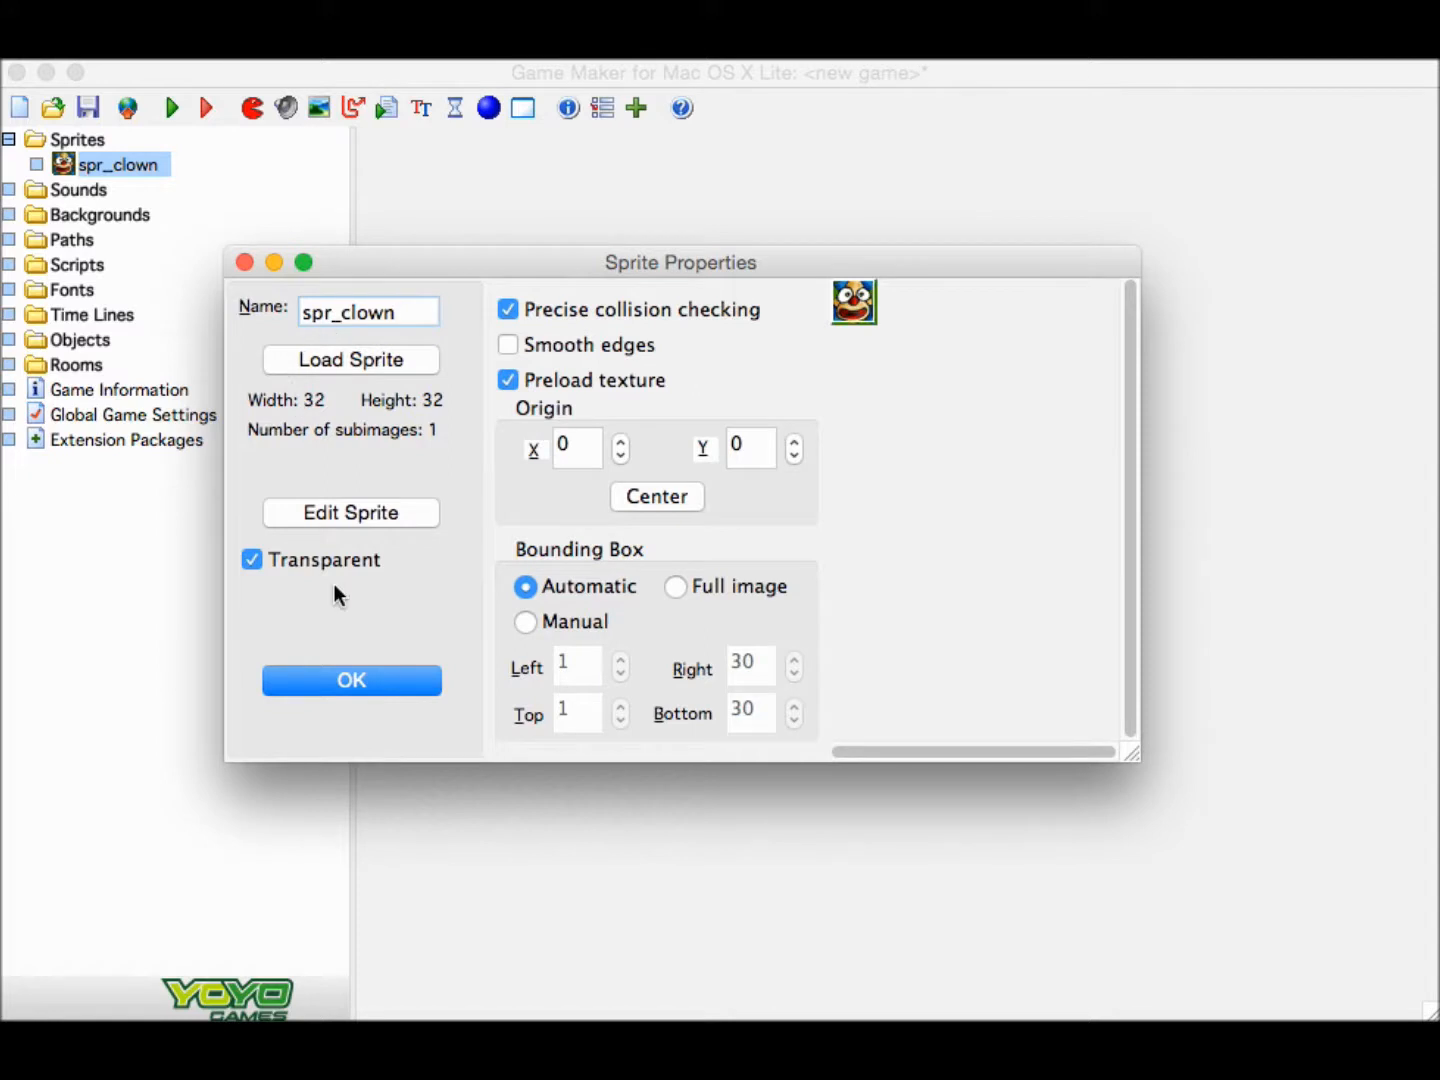
pyautogui.click(360, 676)
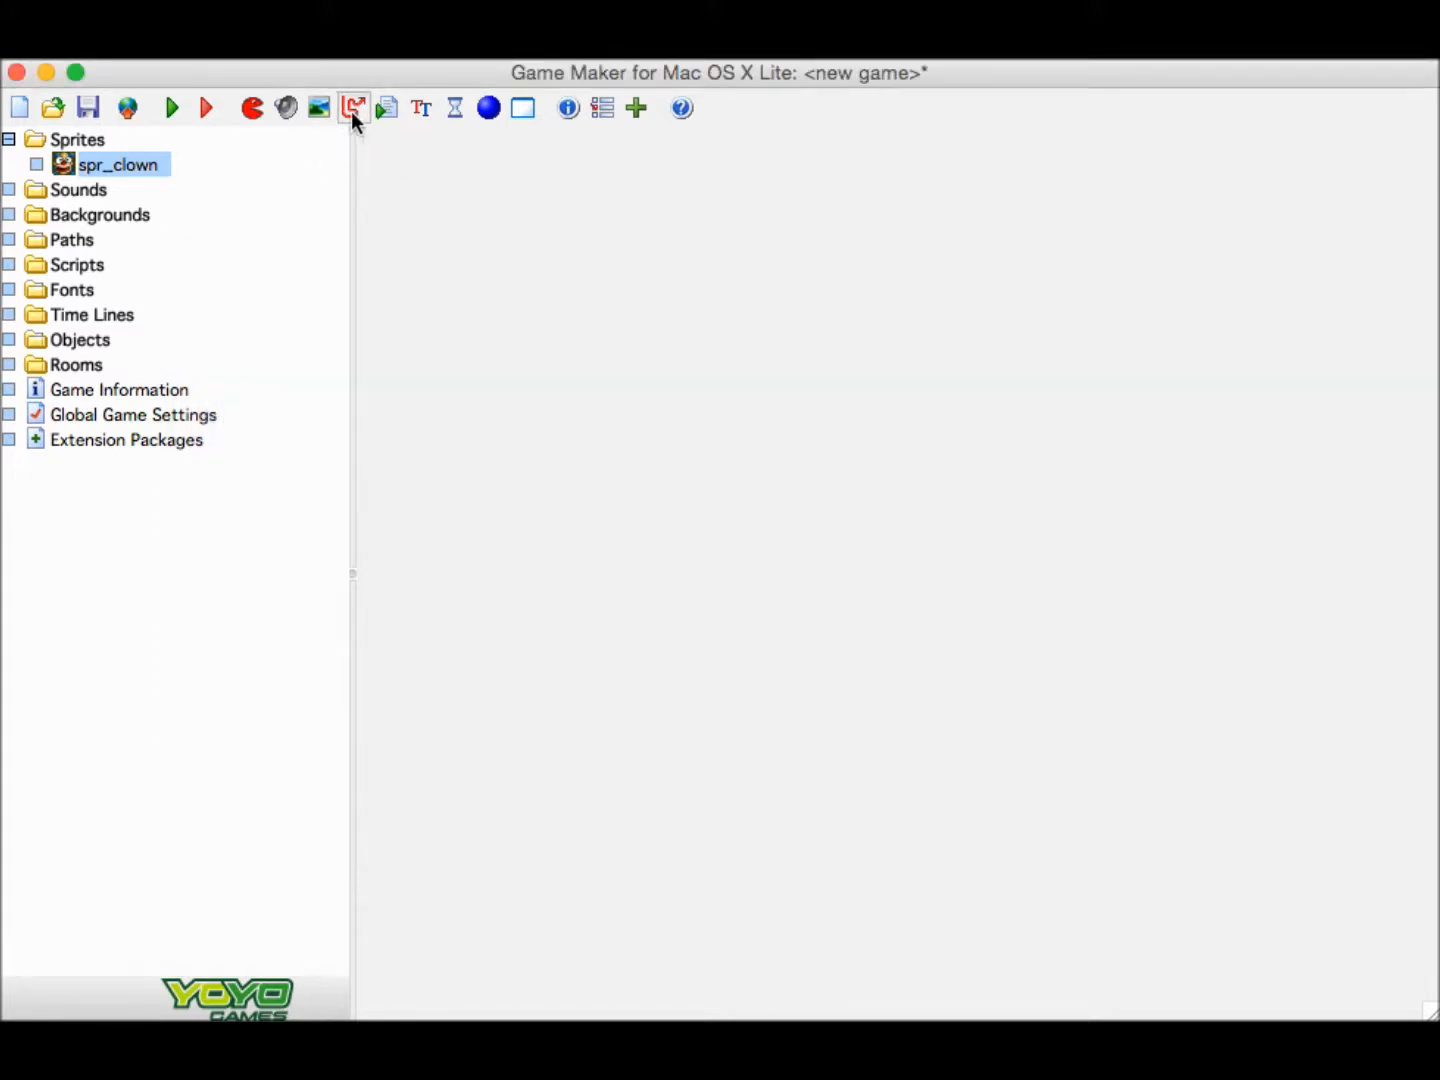
# Create a second sprite resource and name it spr_wall.
pyautogui.click(257, 113)
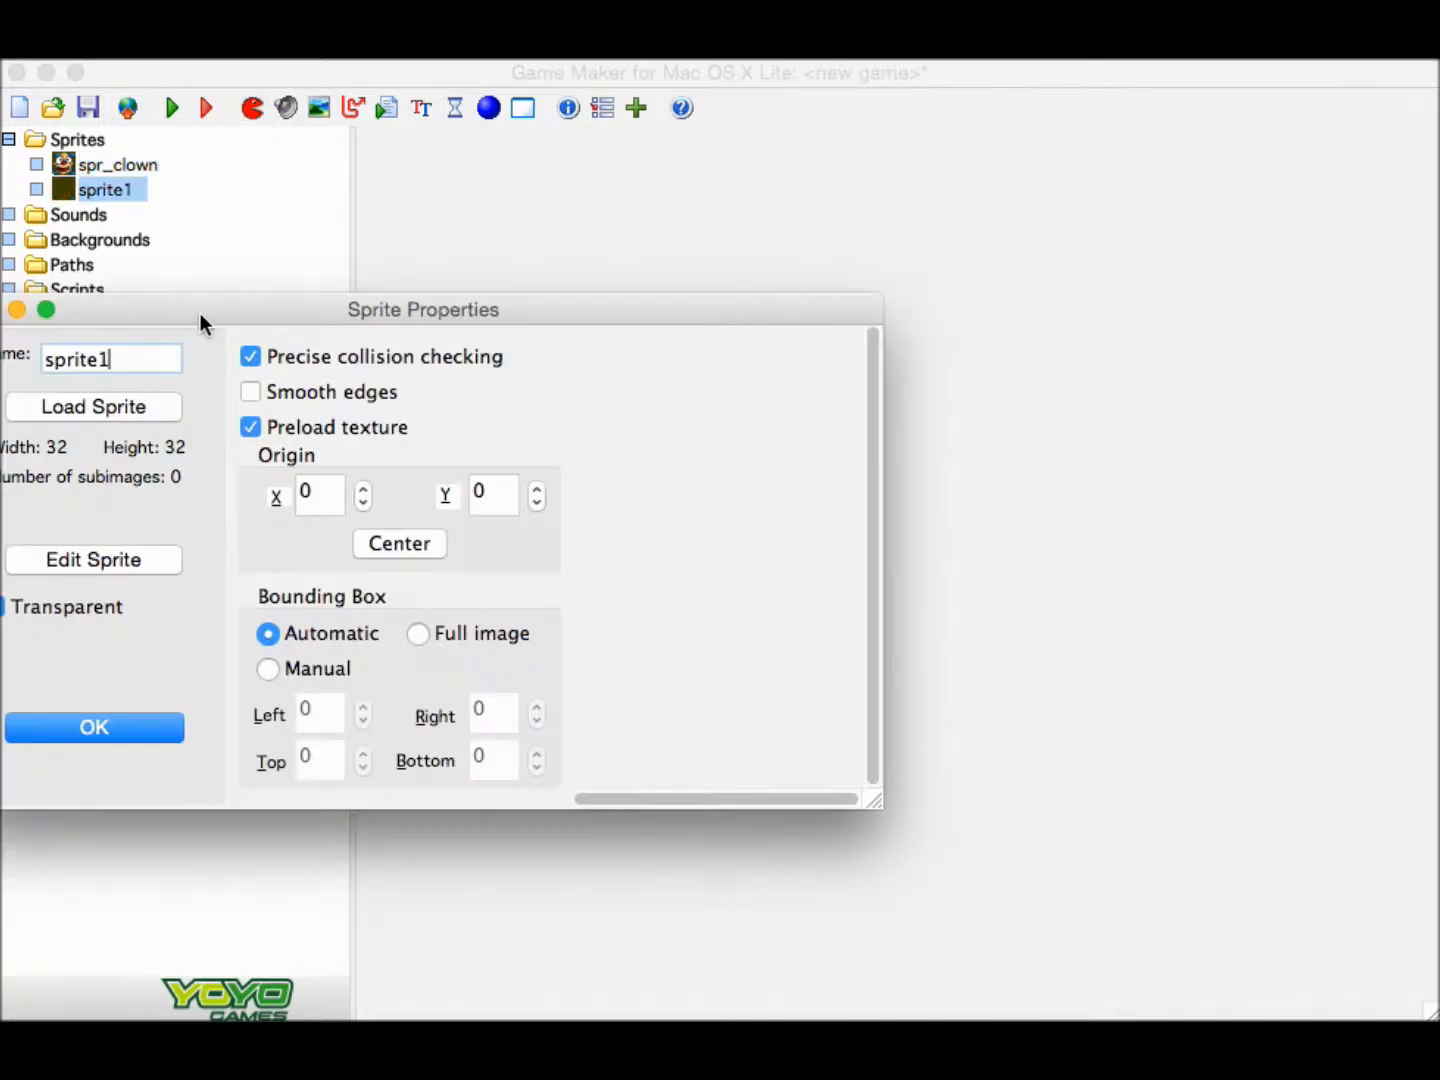
pyautogui.press('BackSpace')
pyautogui.press('BackSpace')
pyautogui.press('BackSpace')
pyautogui.press('BackSpace')
pyautogui.press('BackSpace')
pyautogui.press('BackSpace')
pyautogui.write('pr_wall')
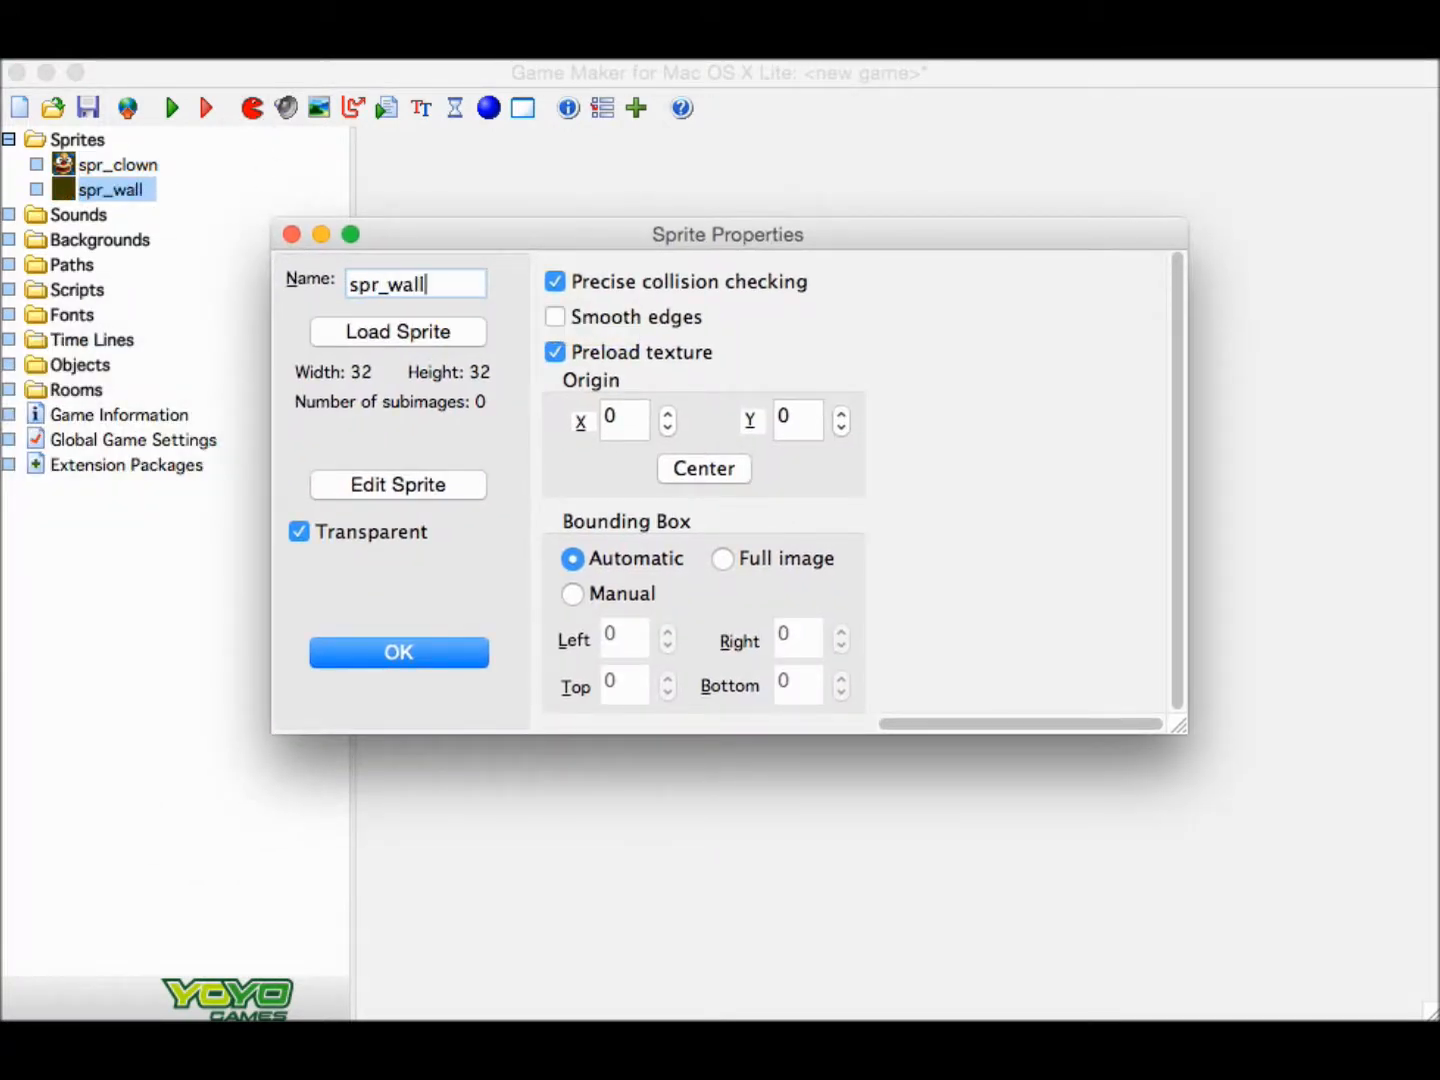
# Load wall.png from the Resources folder into the spr_wall sprite and accept its properties.
pyautogui.click(428, 331)
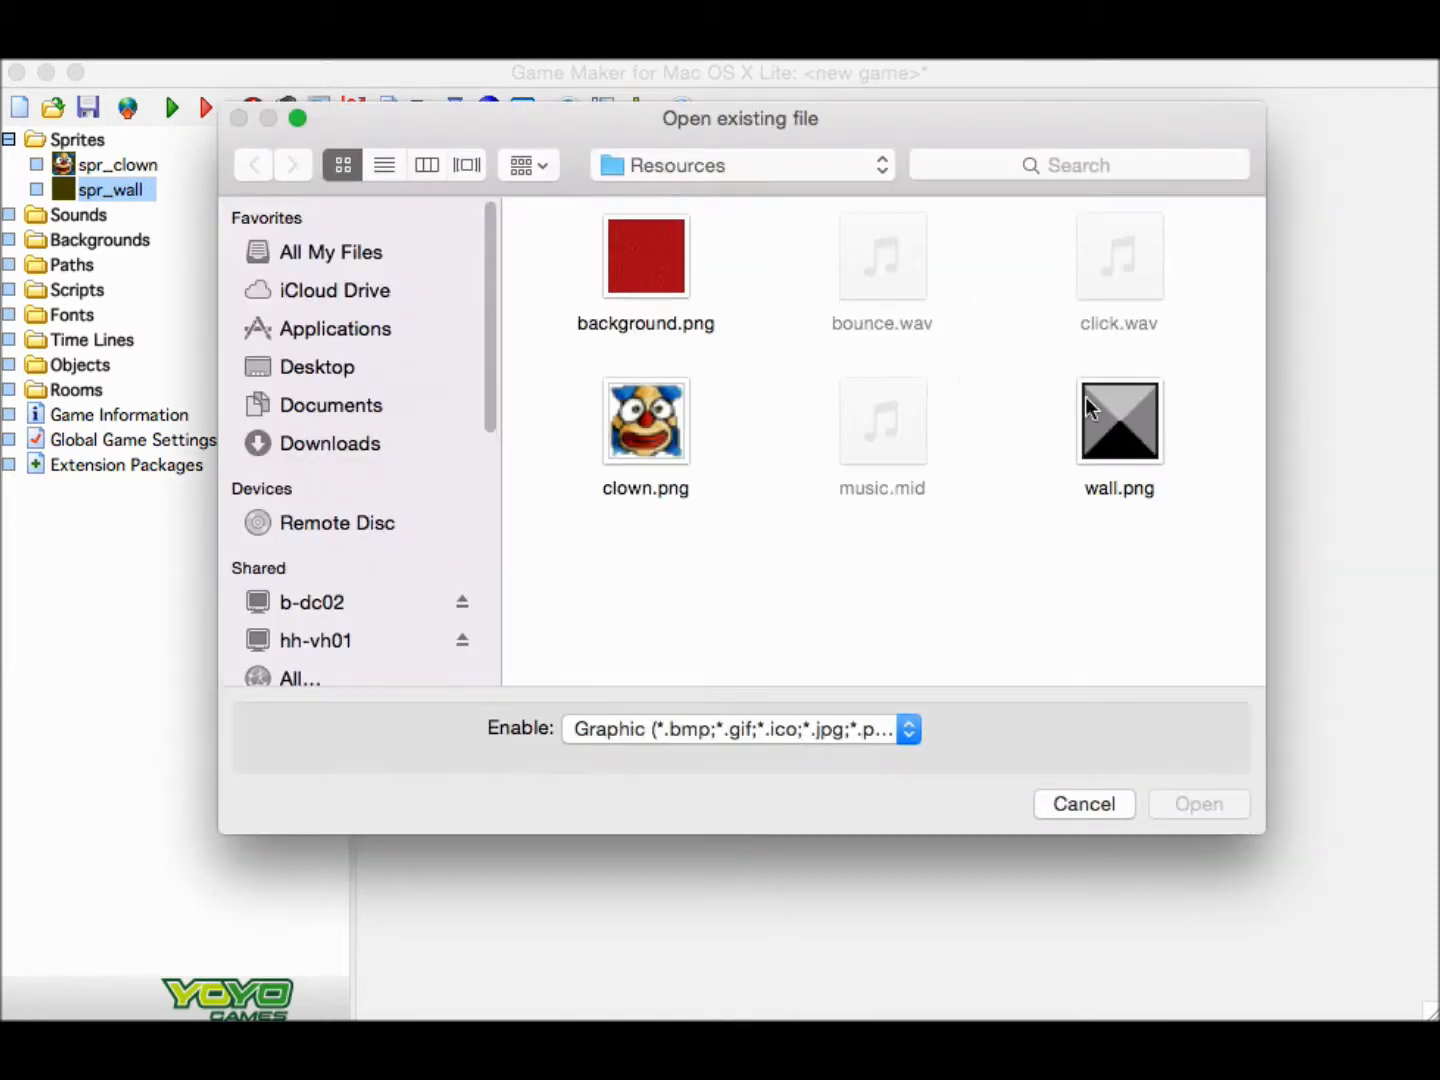
pyautogui.click(1119, 421)
pyautogui.click(1204, 795)
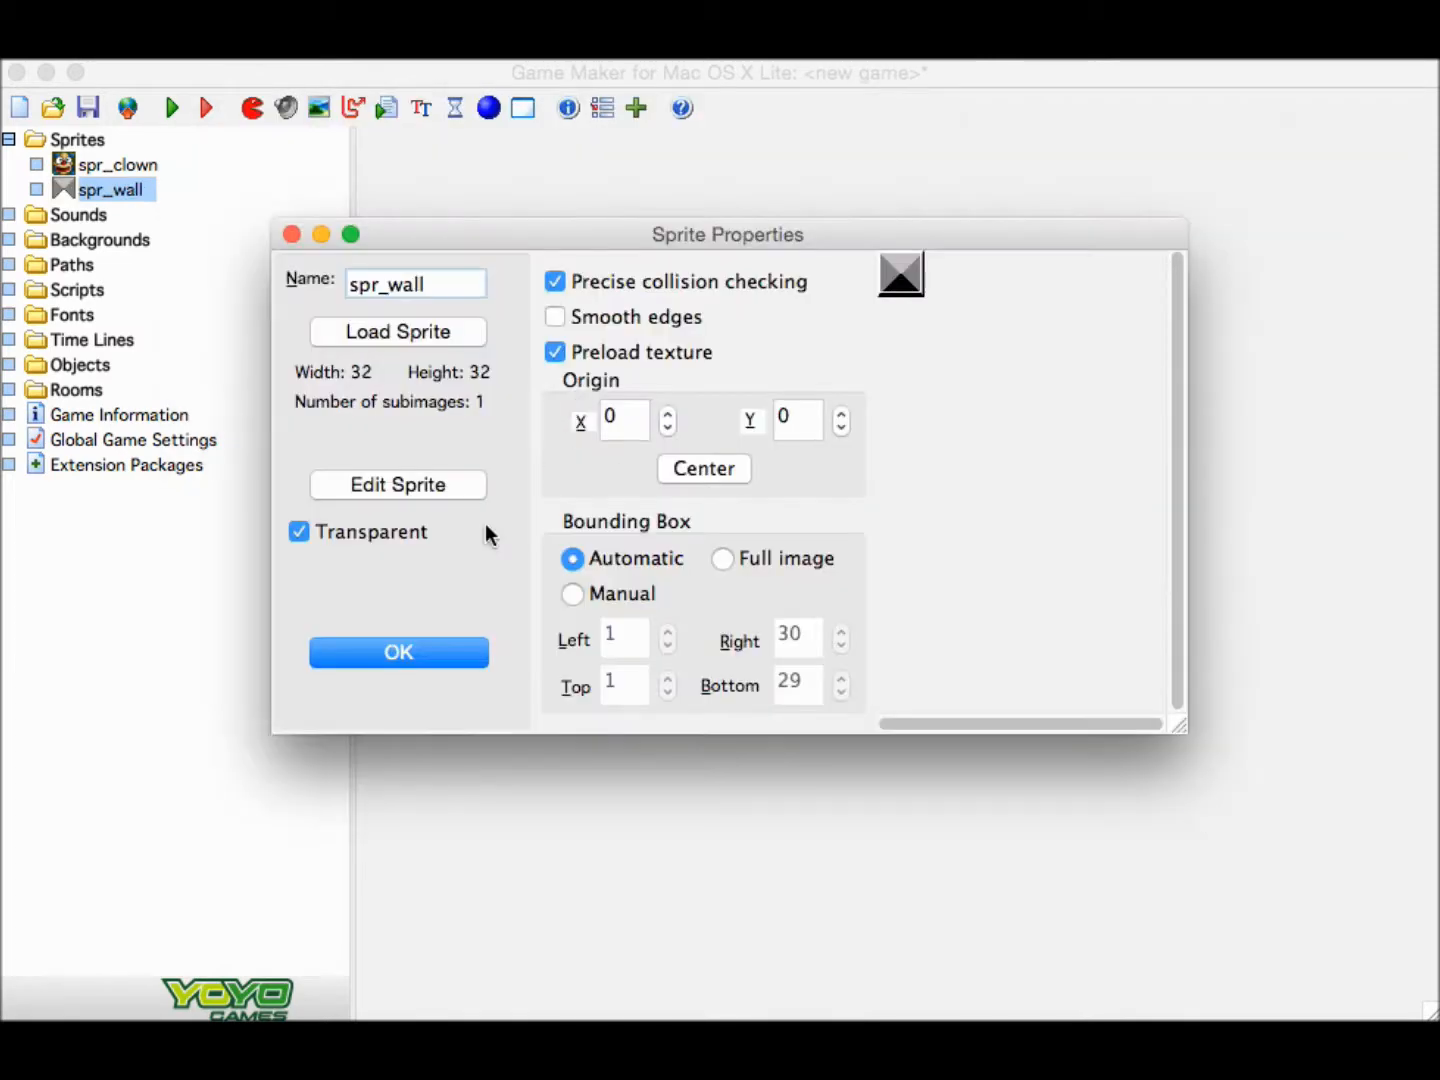
pyautogui.click(448, 655)
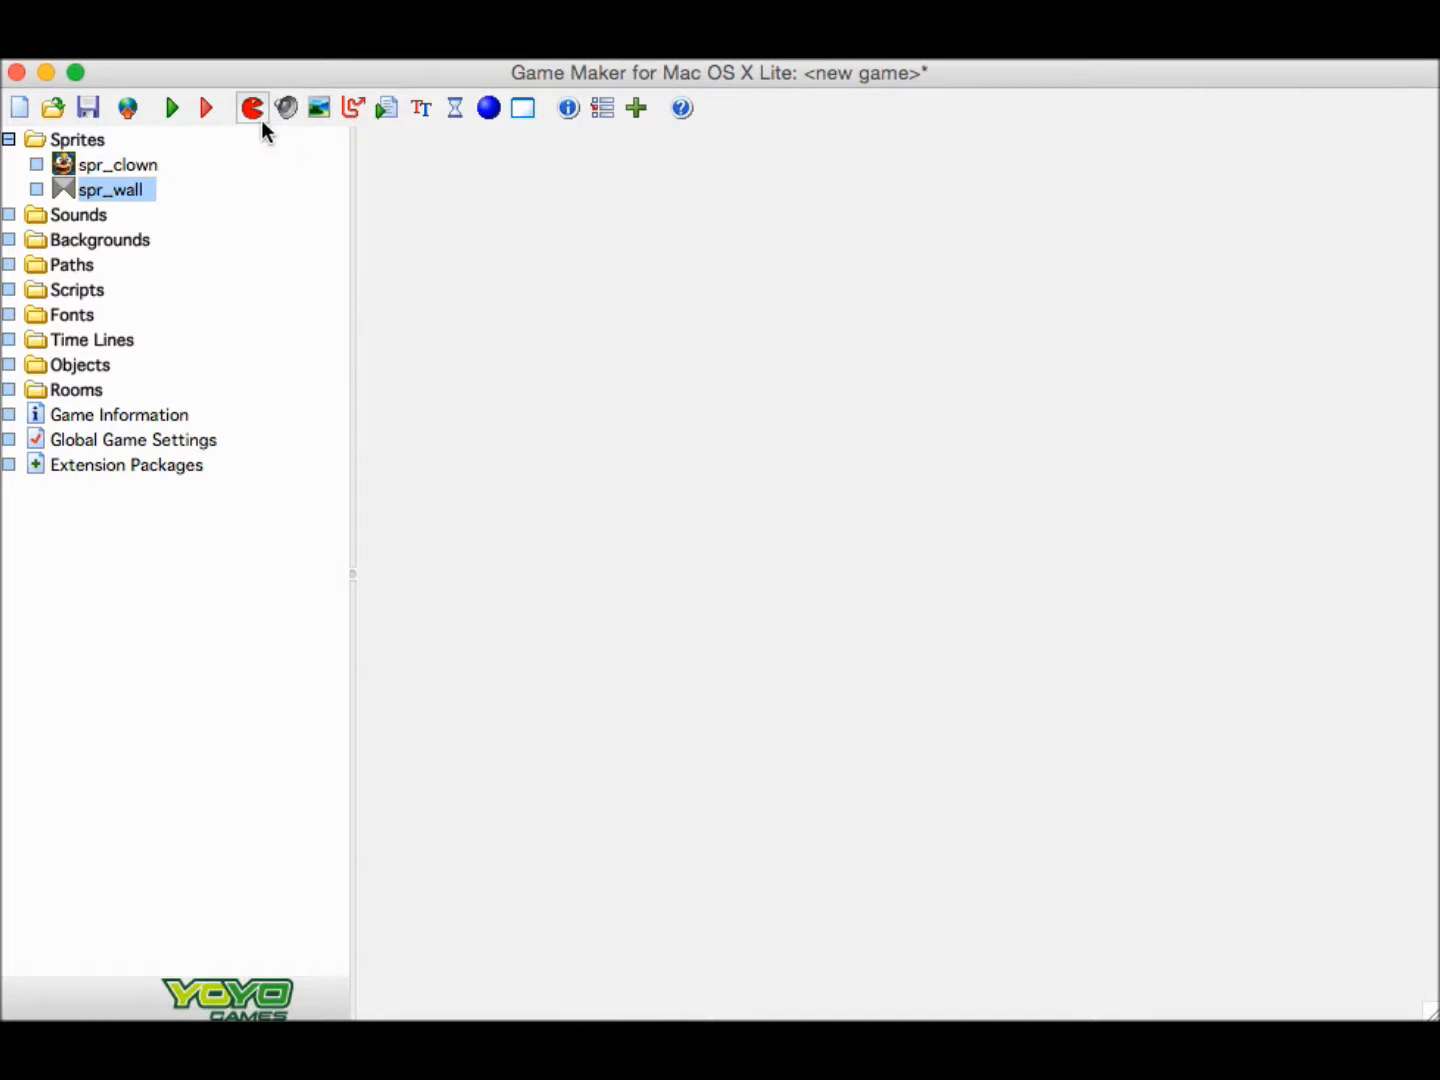
# Create a sound resource from bounce.wav and name it snd_bounce.
pyautogui.click(286, 108)
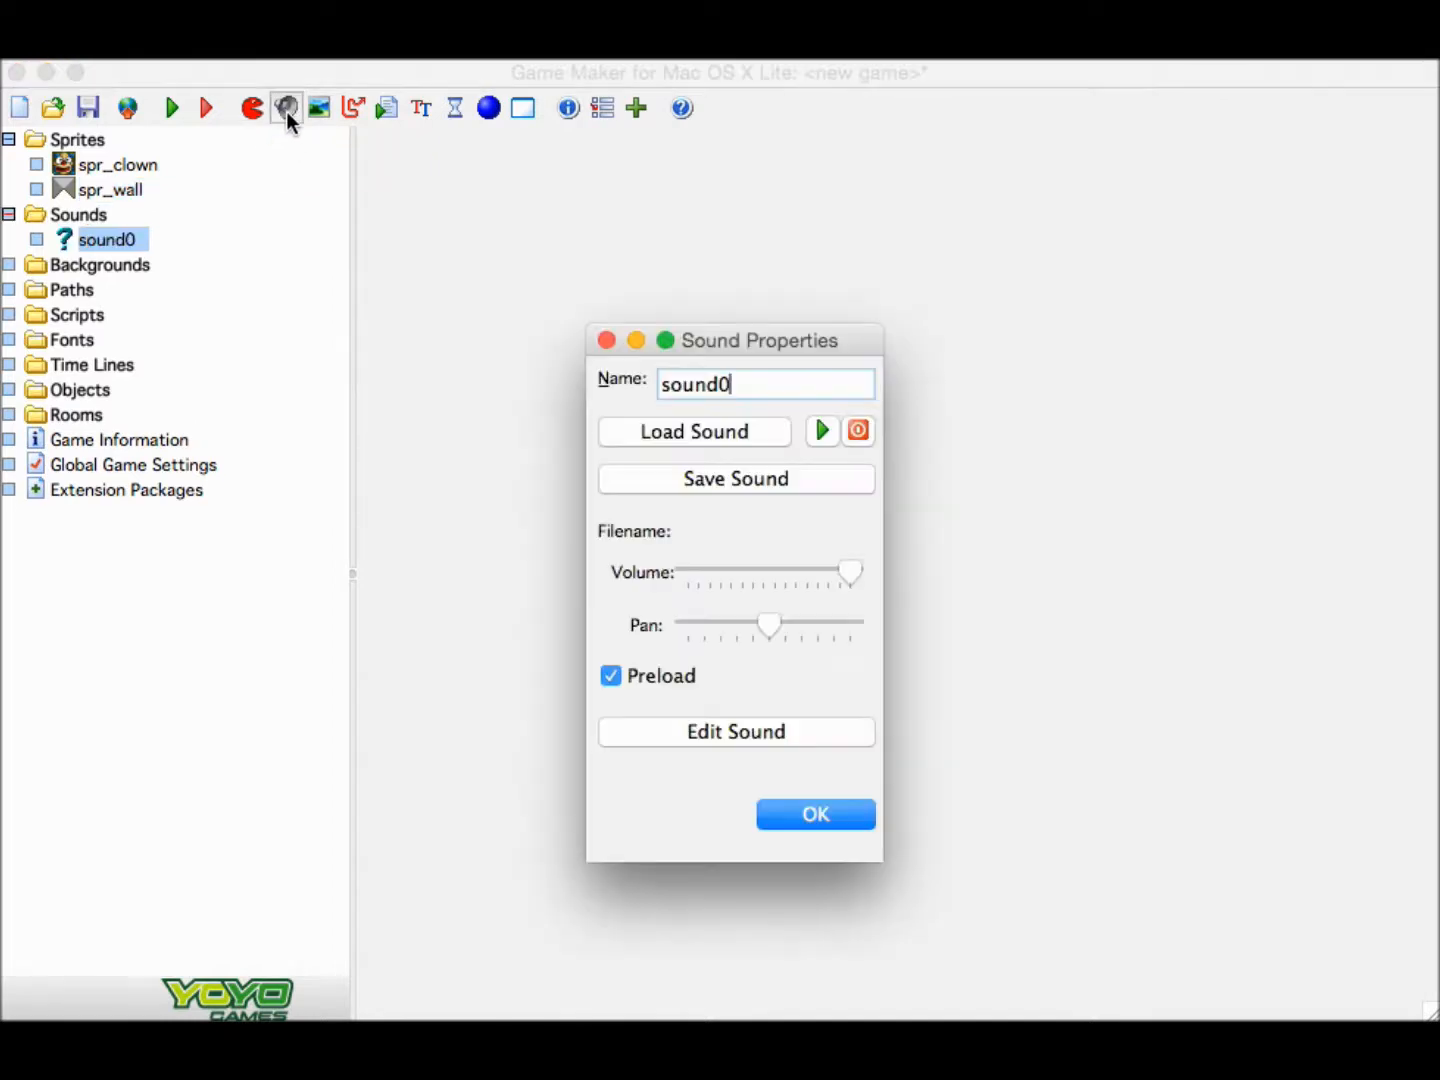
pyautogui.click(715, 420)
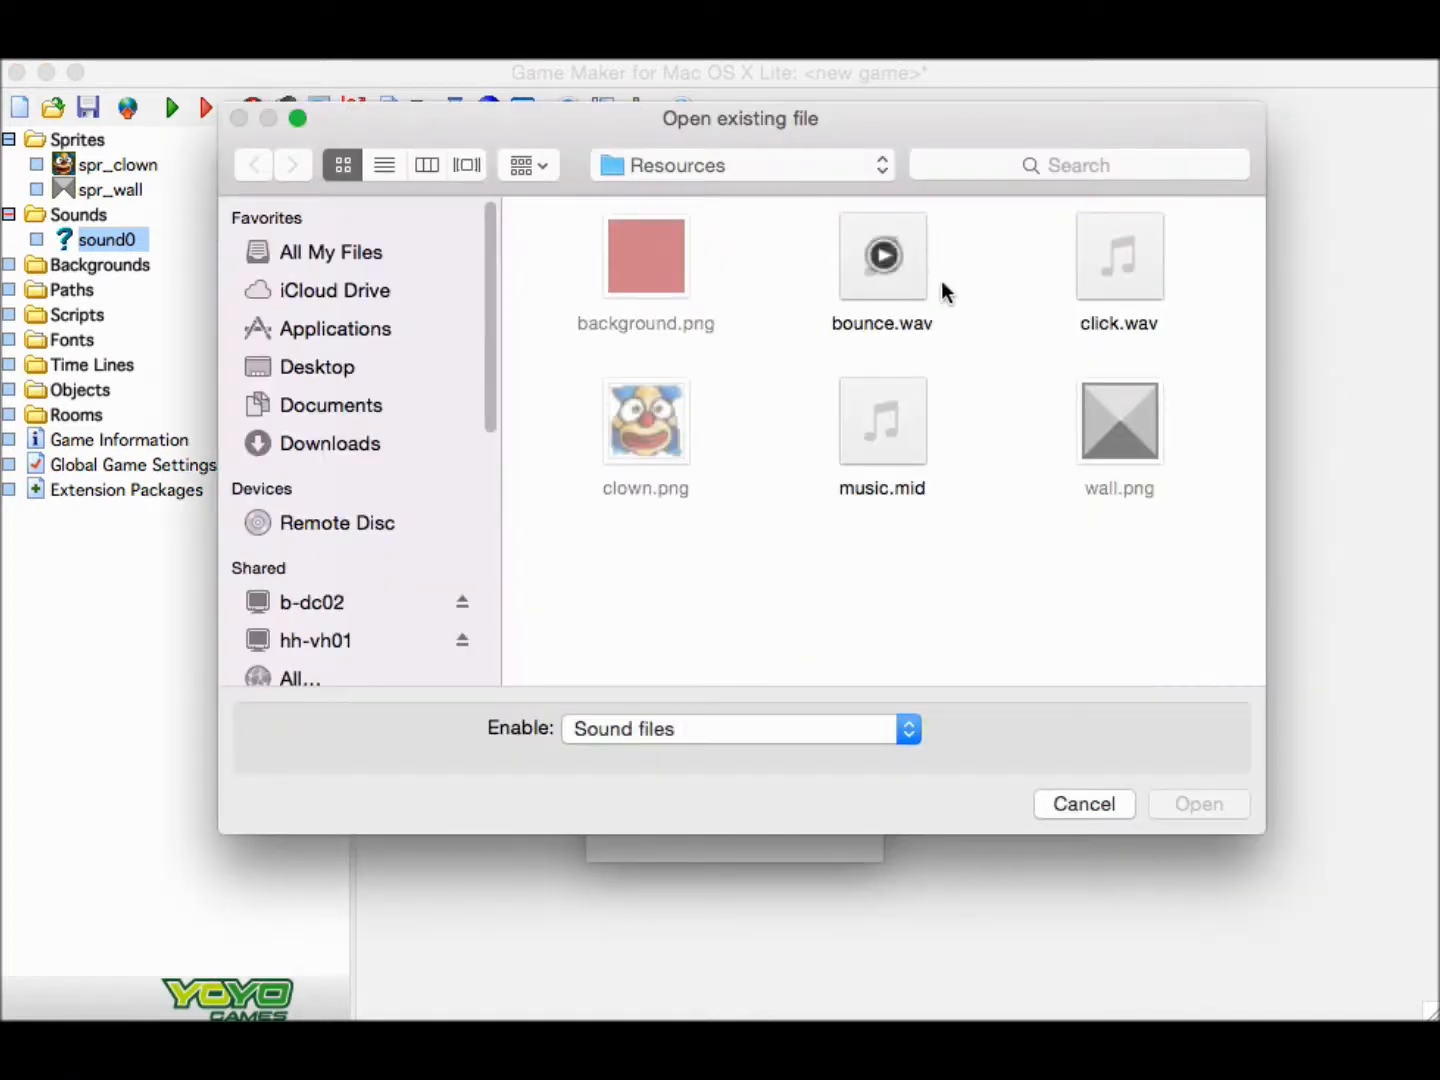
pyautogui.click(940, 292)
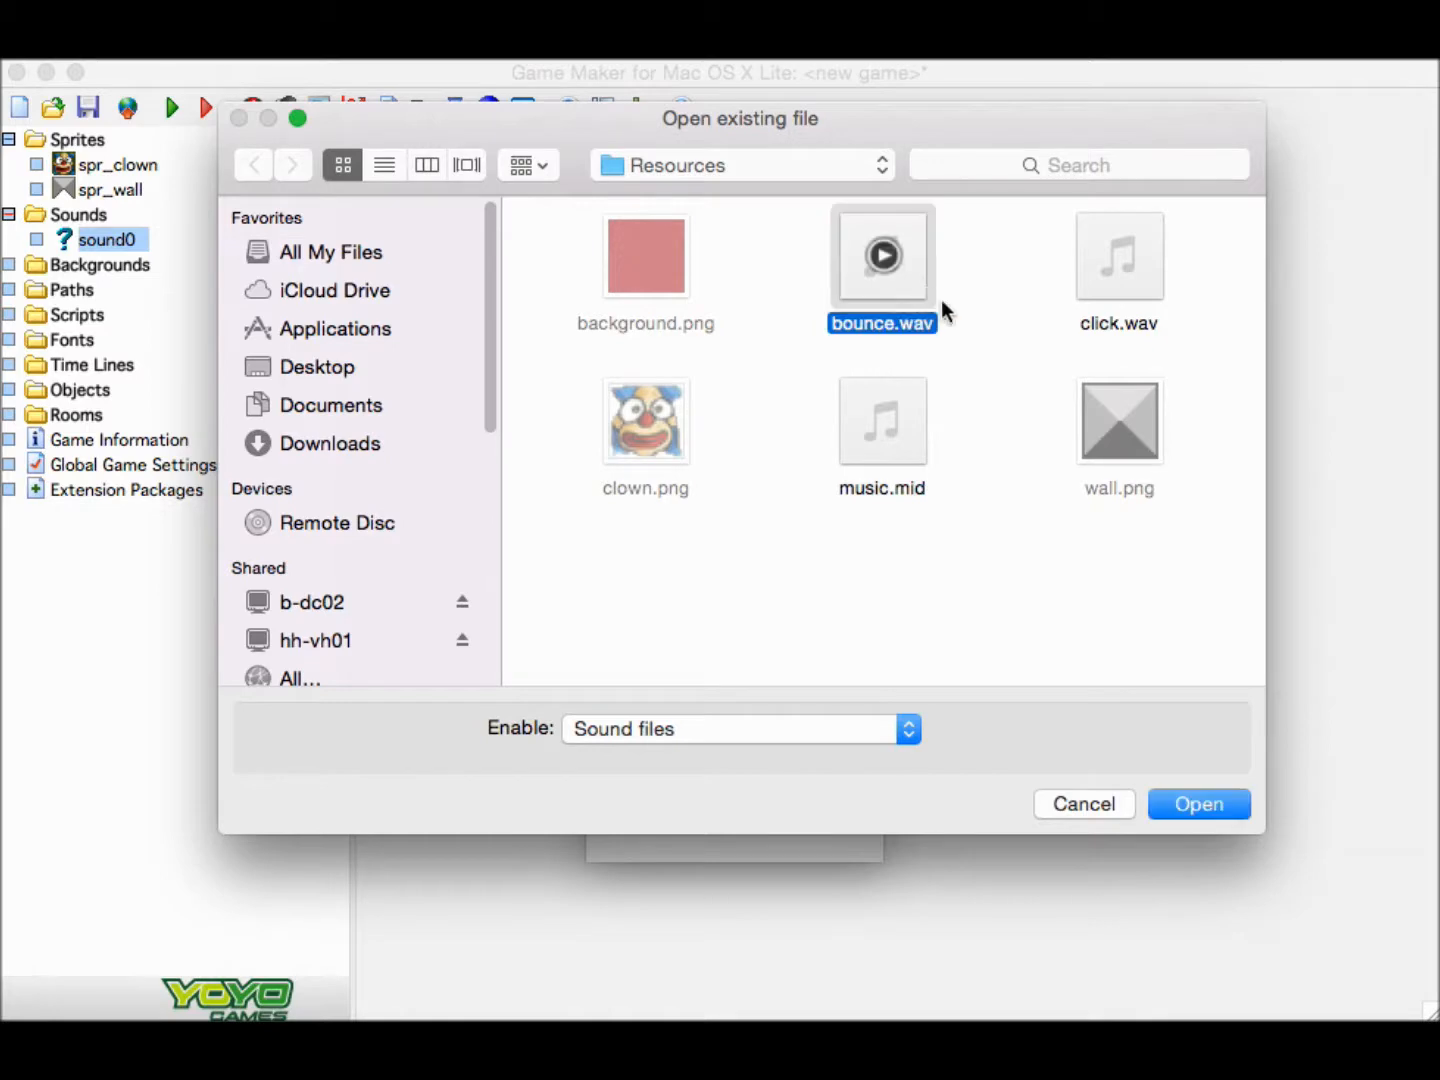
pyautogui.click(1212, 798)
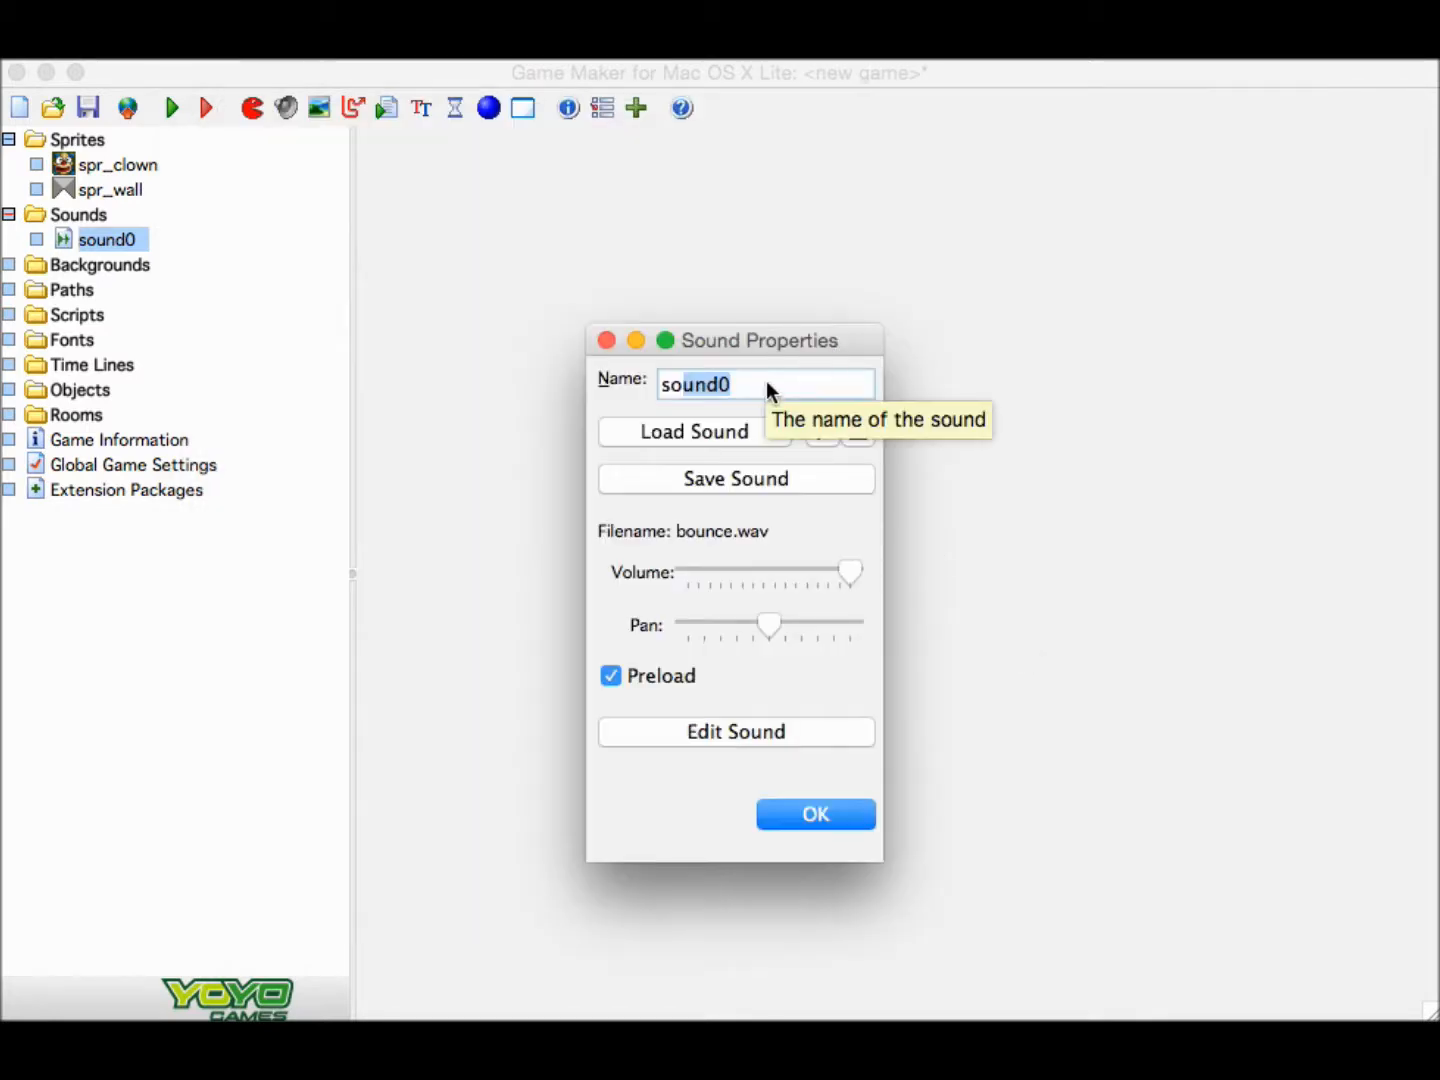
pyautogui.press('BackSpace')
pyautogui.write('nd_bounce')
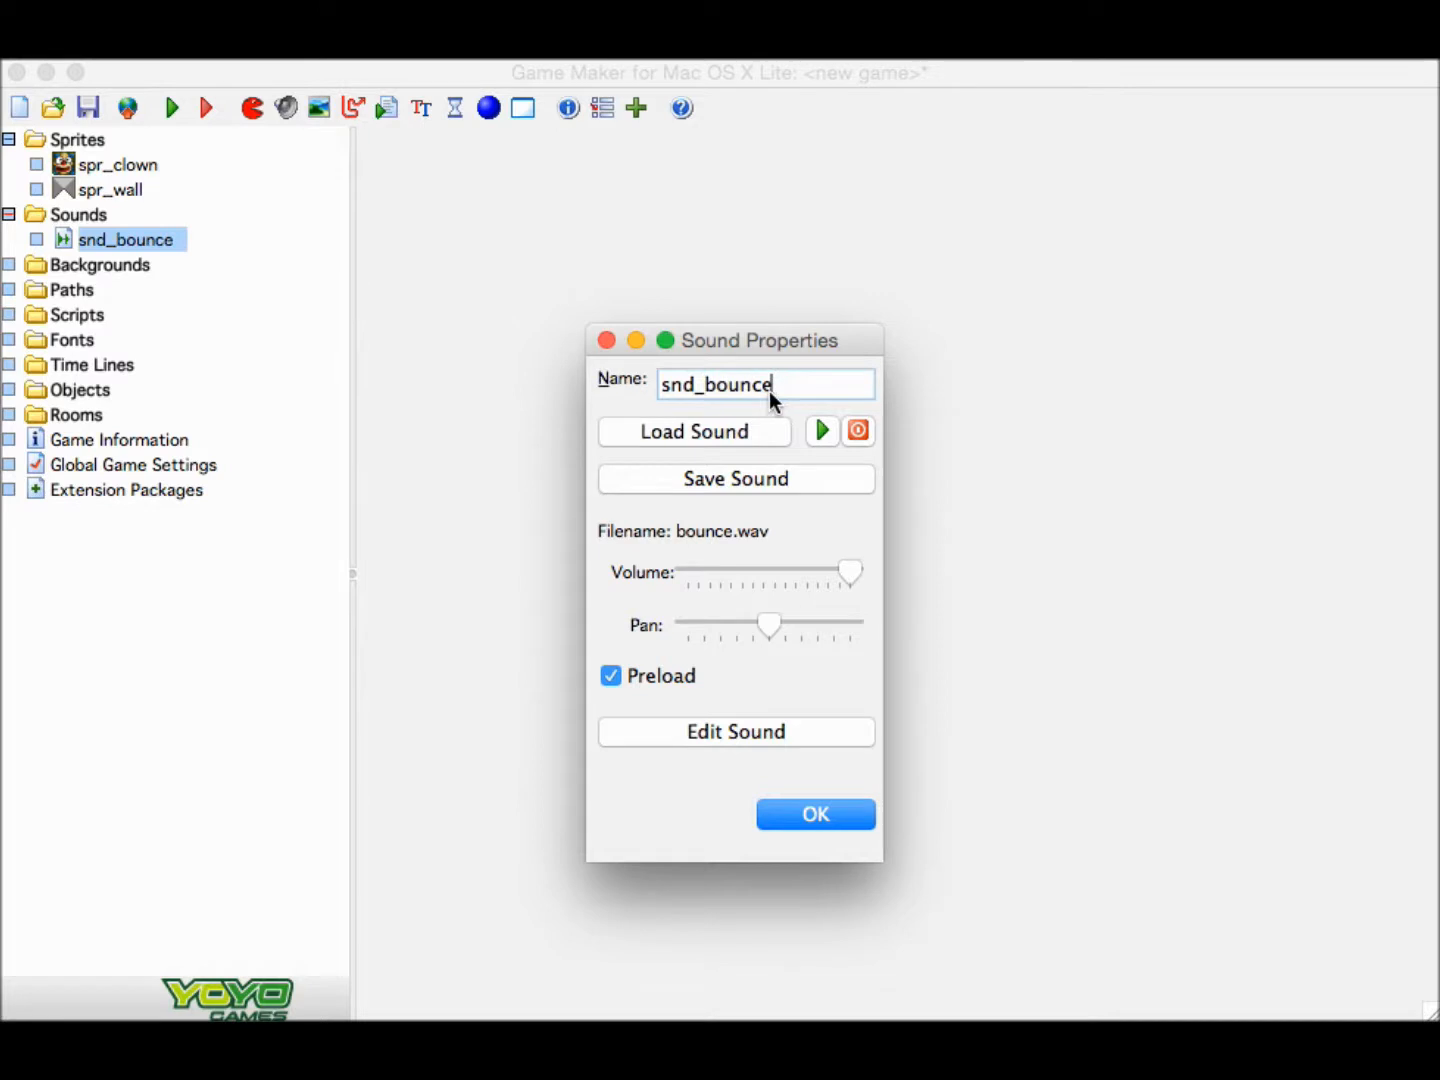
pyautogui.click(824, 818)
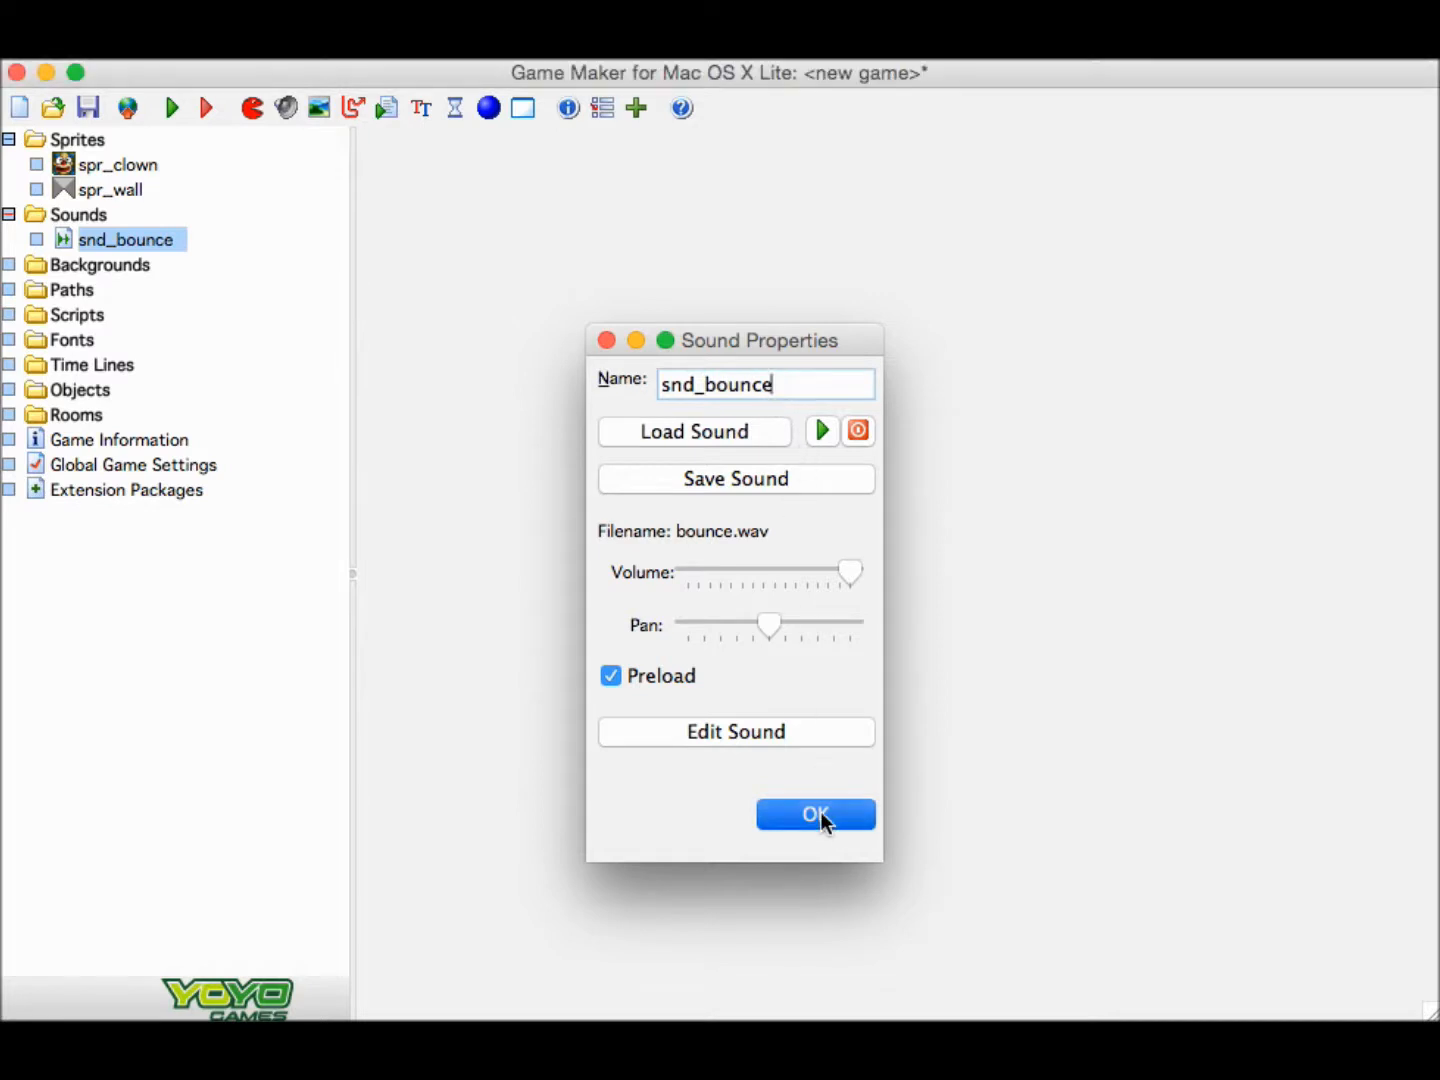
# Add another sound resource using click.wav and name it snd_click.
pyautogui.click(300, 111)
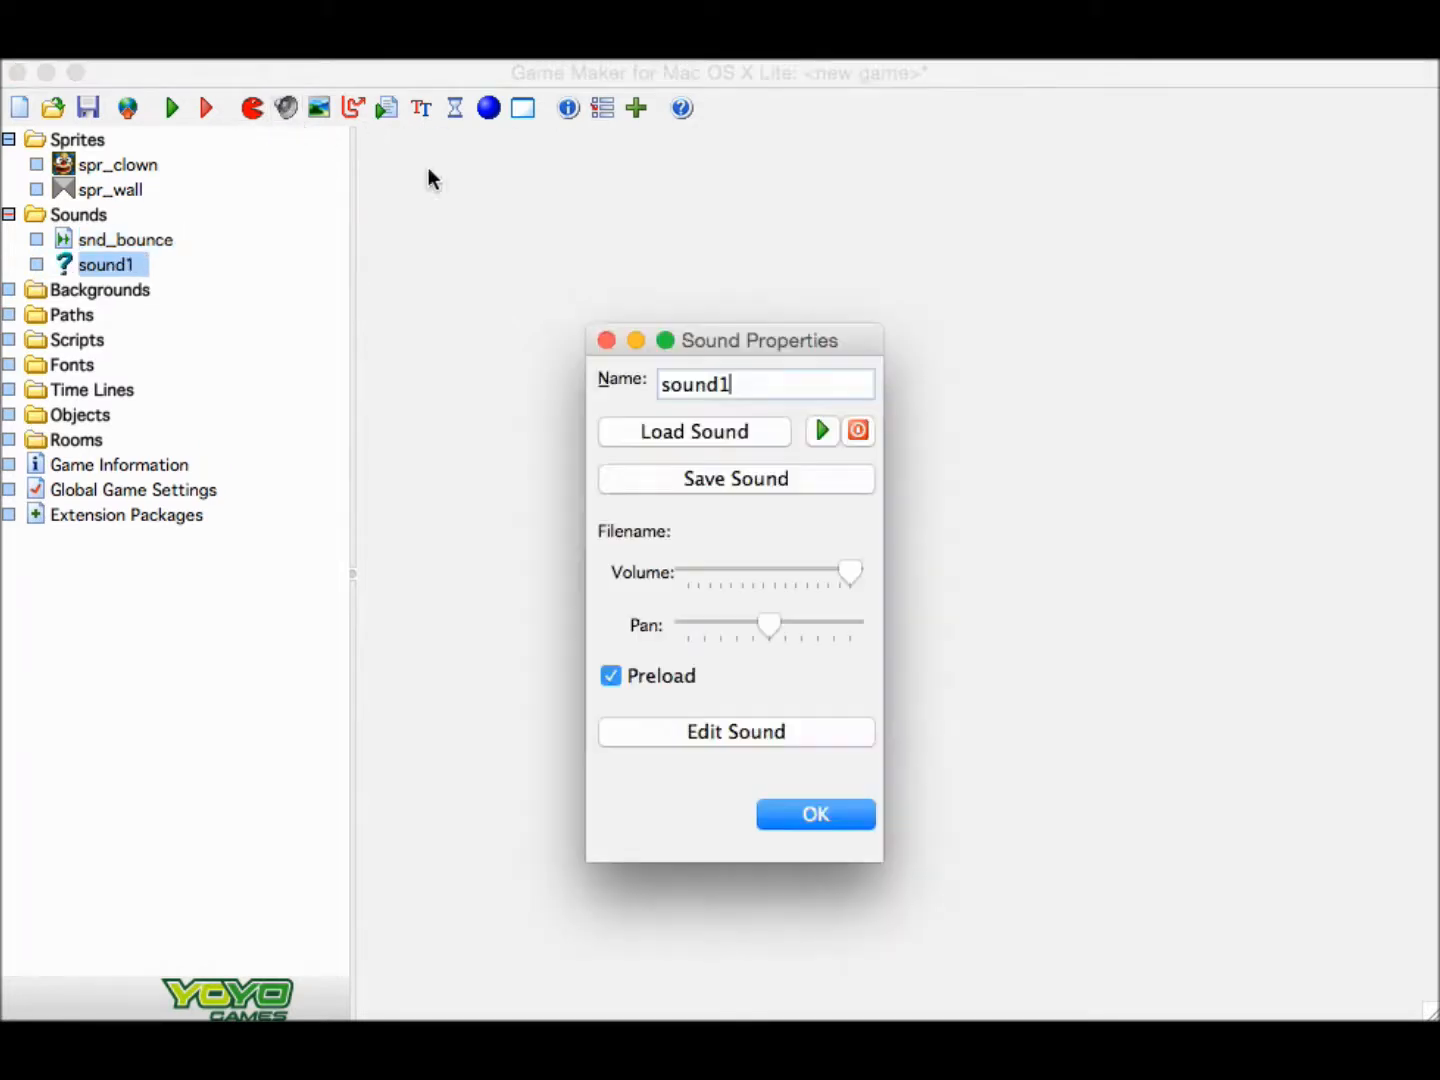
pyautogui.click(734, 437)
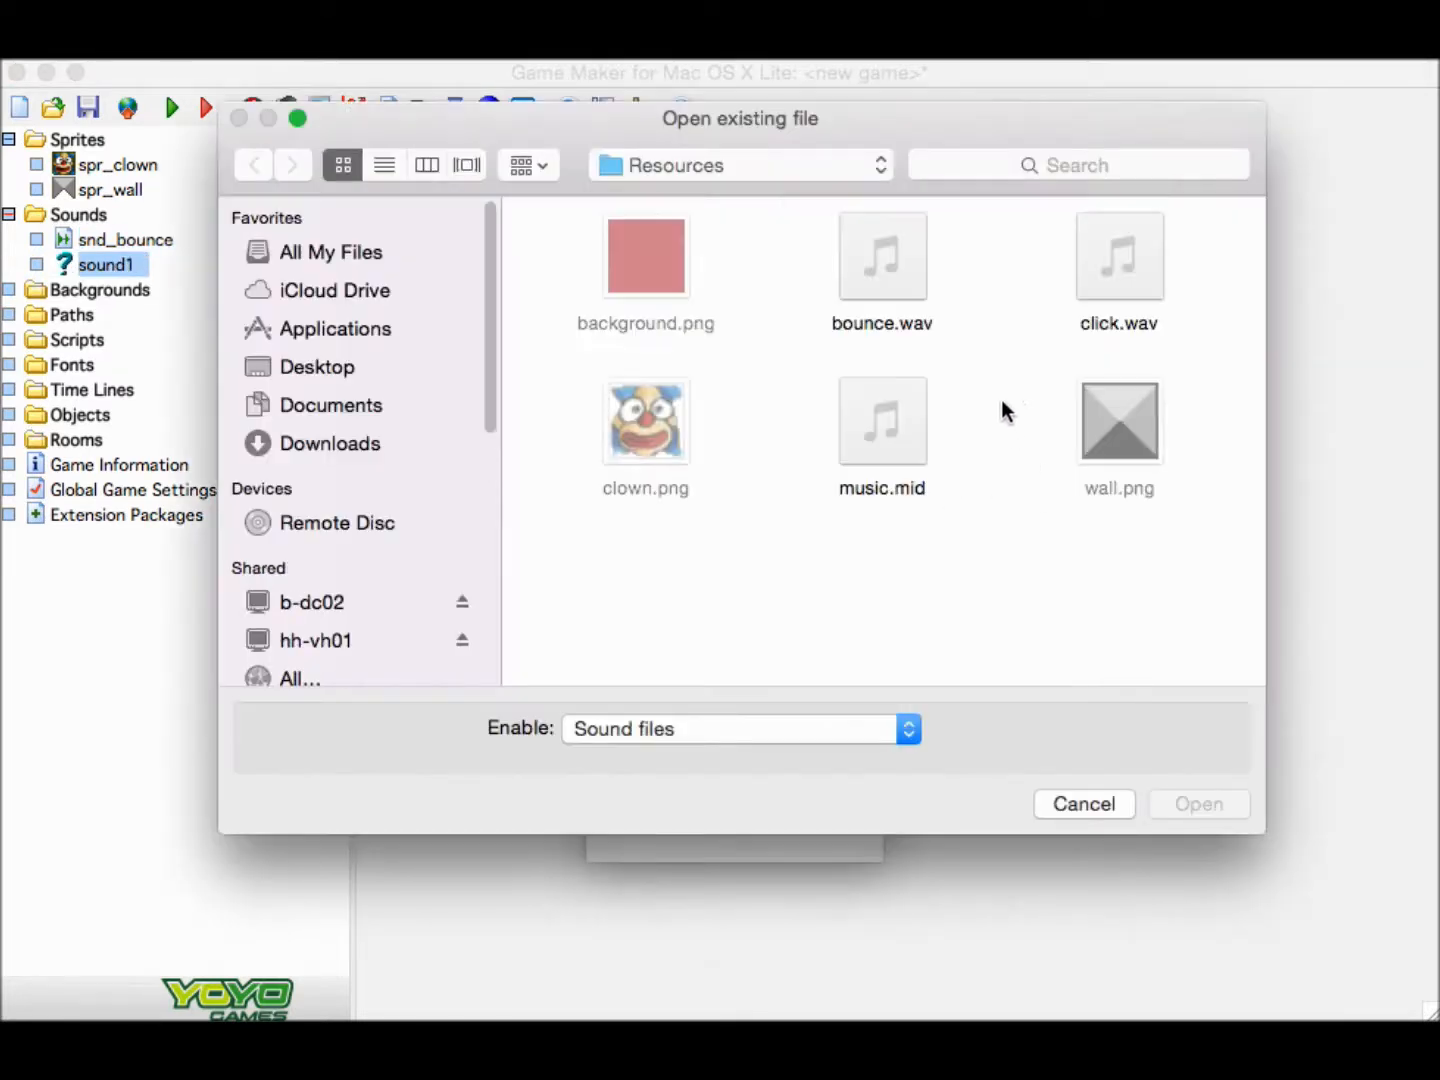
pyautogui.click(1157, 296)
pyautogui.click(1199, 804)
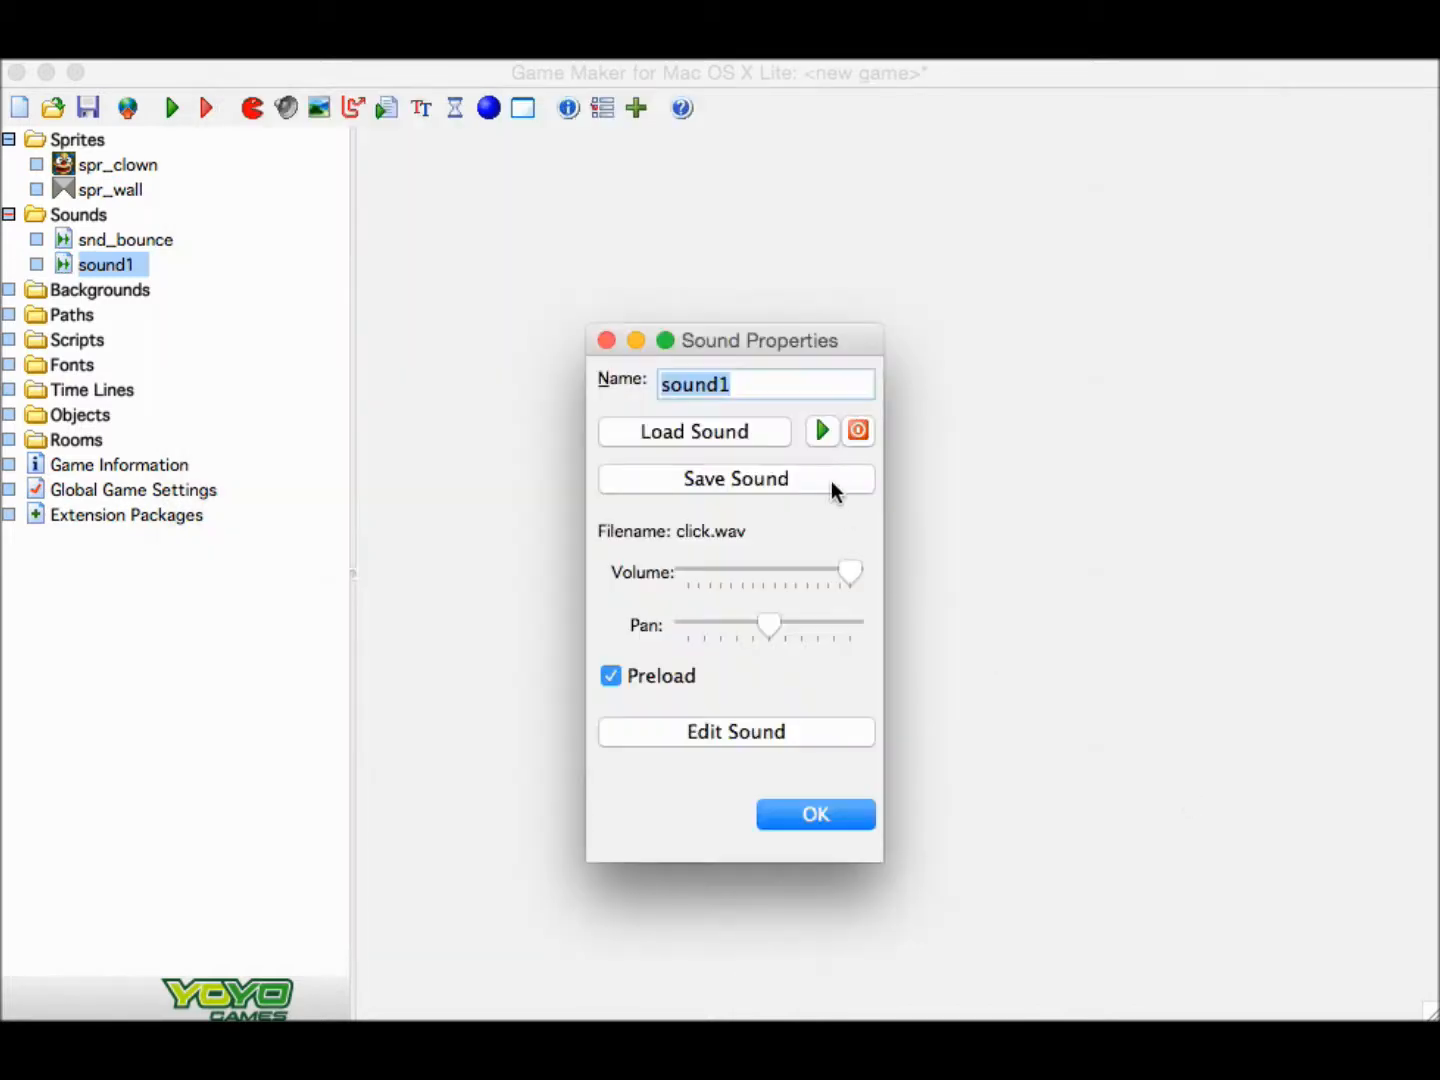
pyautogui.write('snd_click')
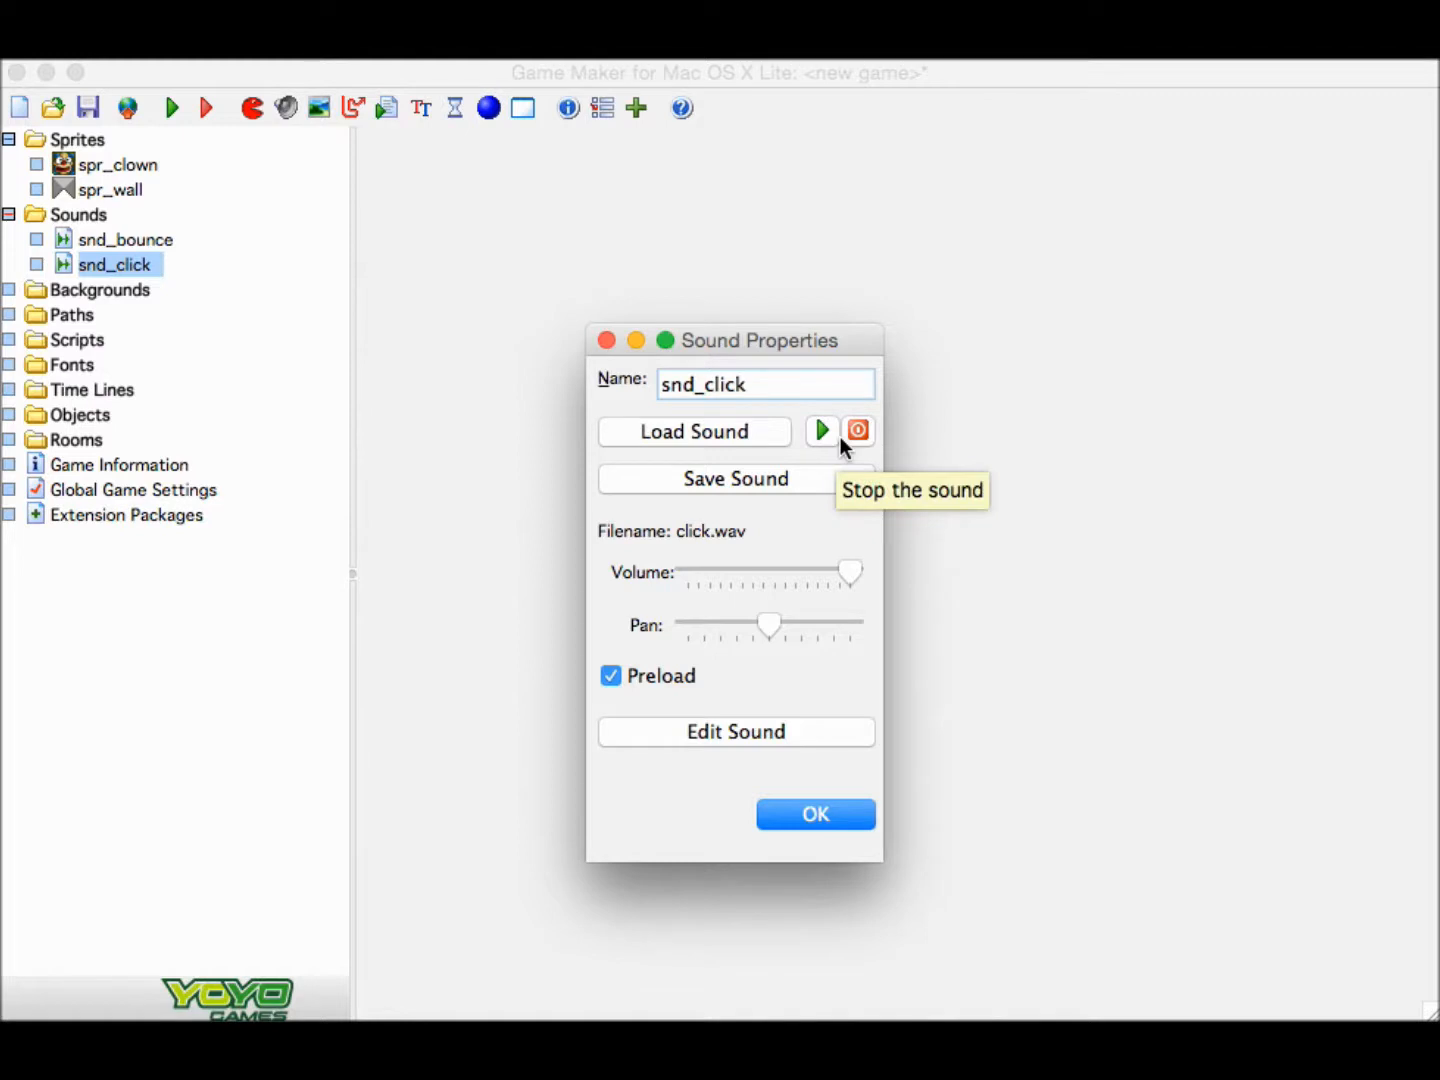
pyautogui.click(800, 806)
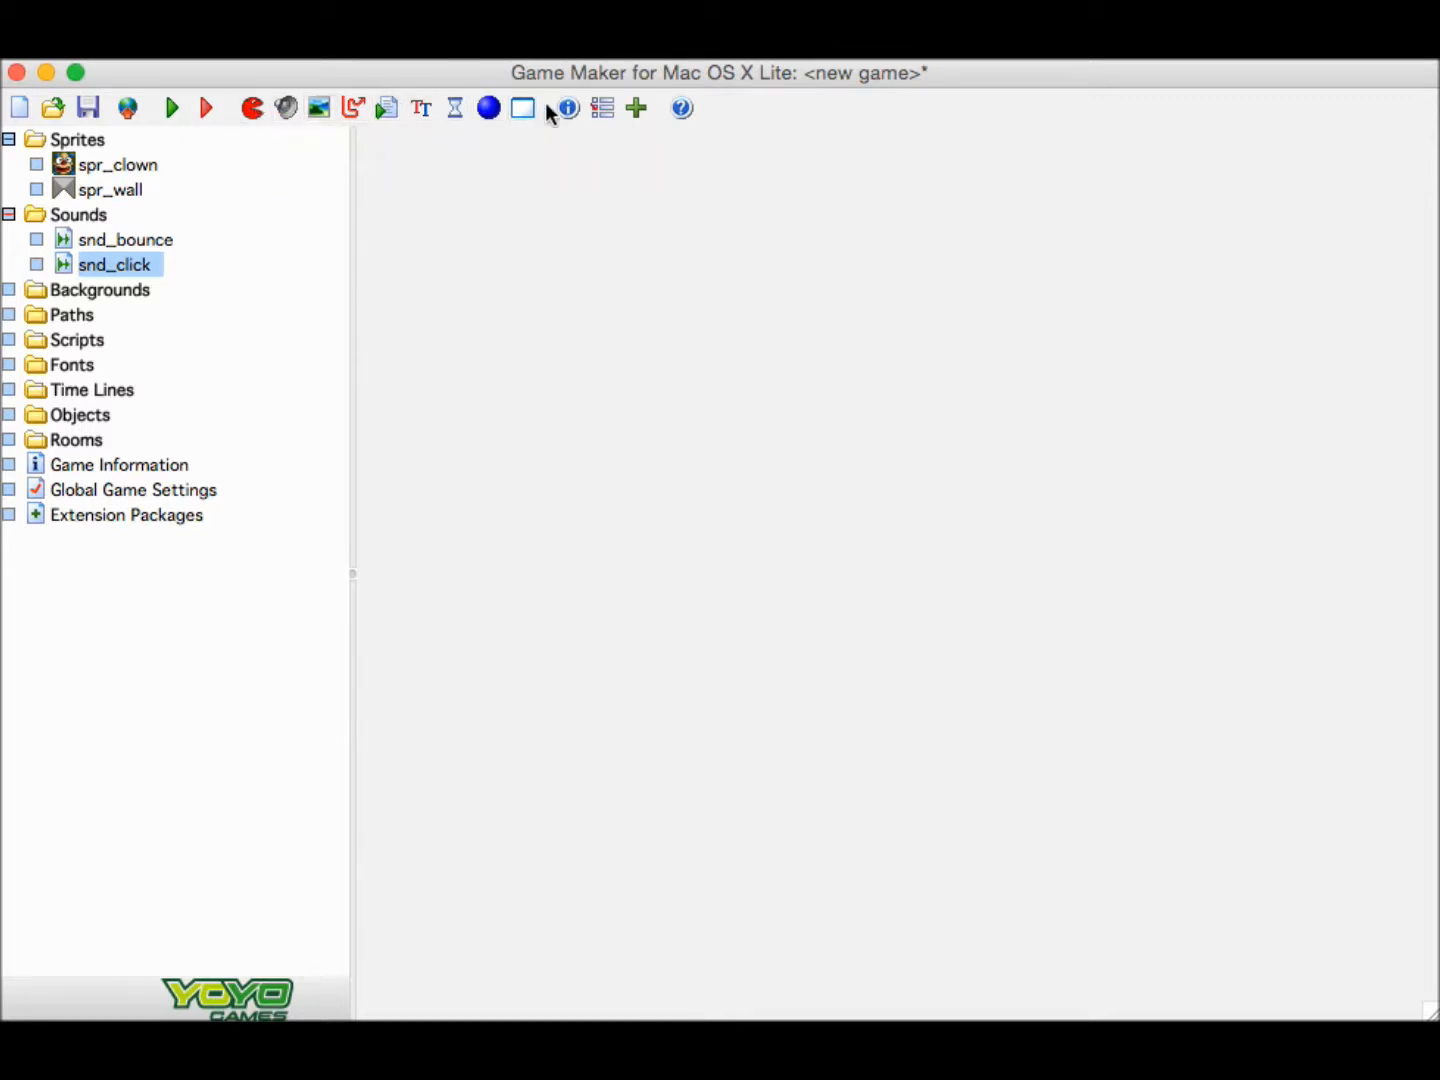
# Create a new background resource and name it back_main.
pyautogui.click(320, 108)
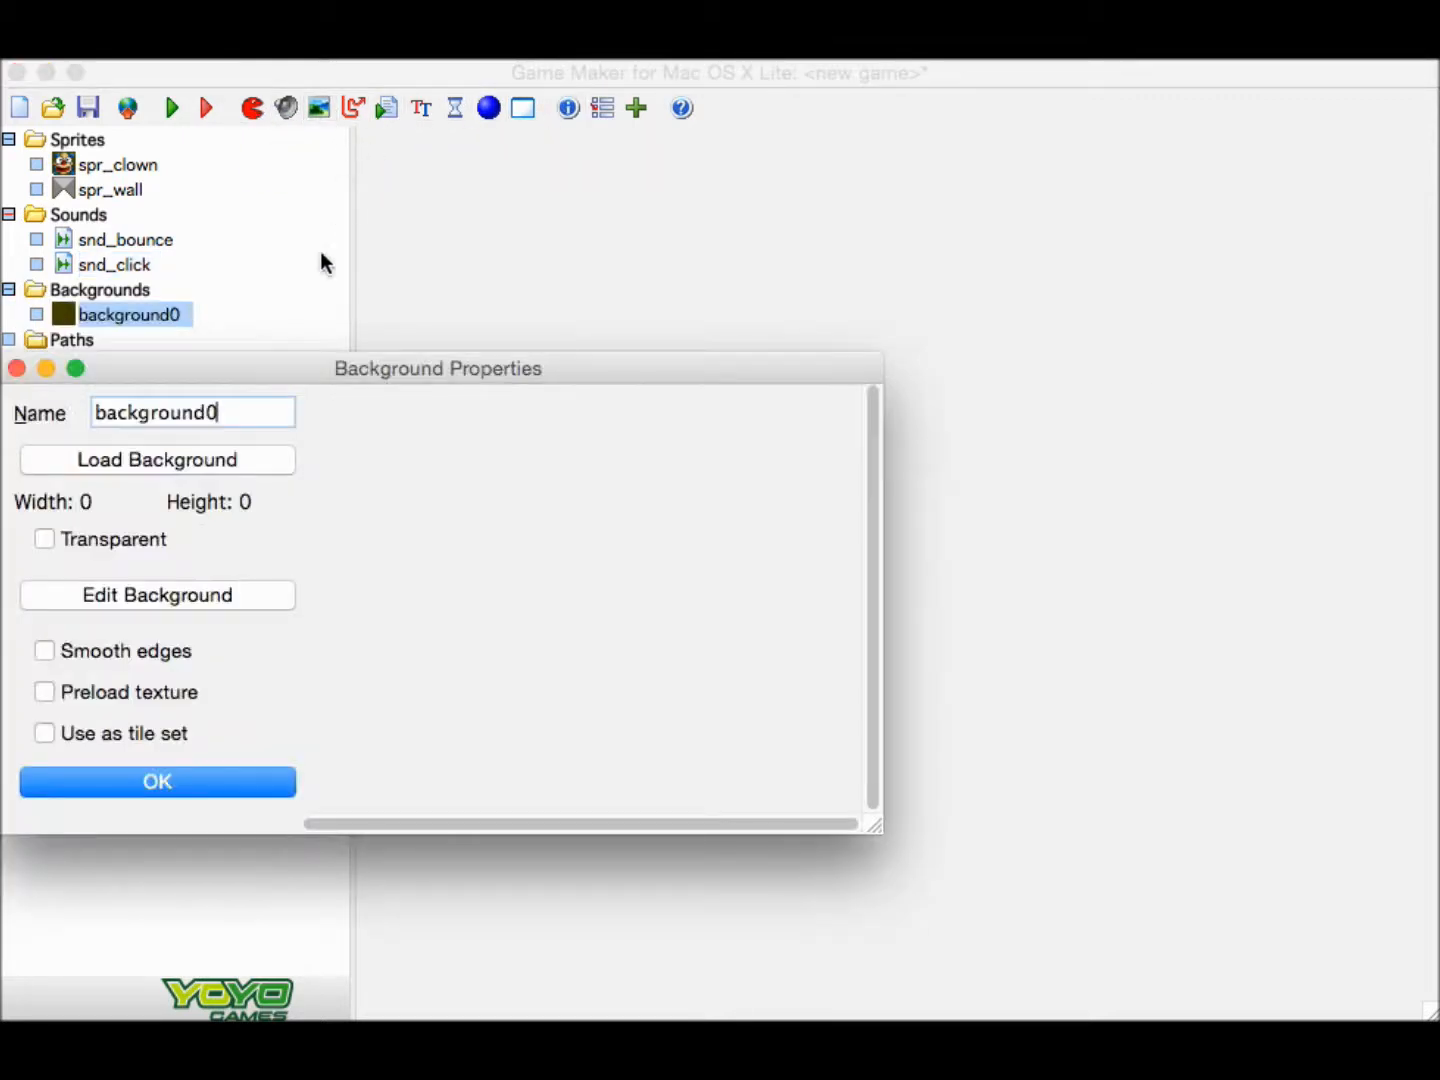
pyautogui.press('BackSpace')
pyautogui.press('BackSpace')
pyautogui.press('BackSpace')
pyautogui.press('BackSpace')
pyautogui.press('BackSpace')
pyautogui.press('BackSpace')
pyautogui.press('BackSpace')
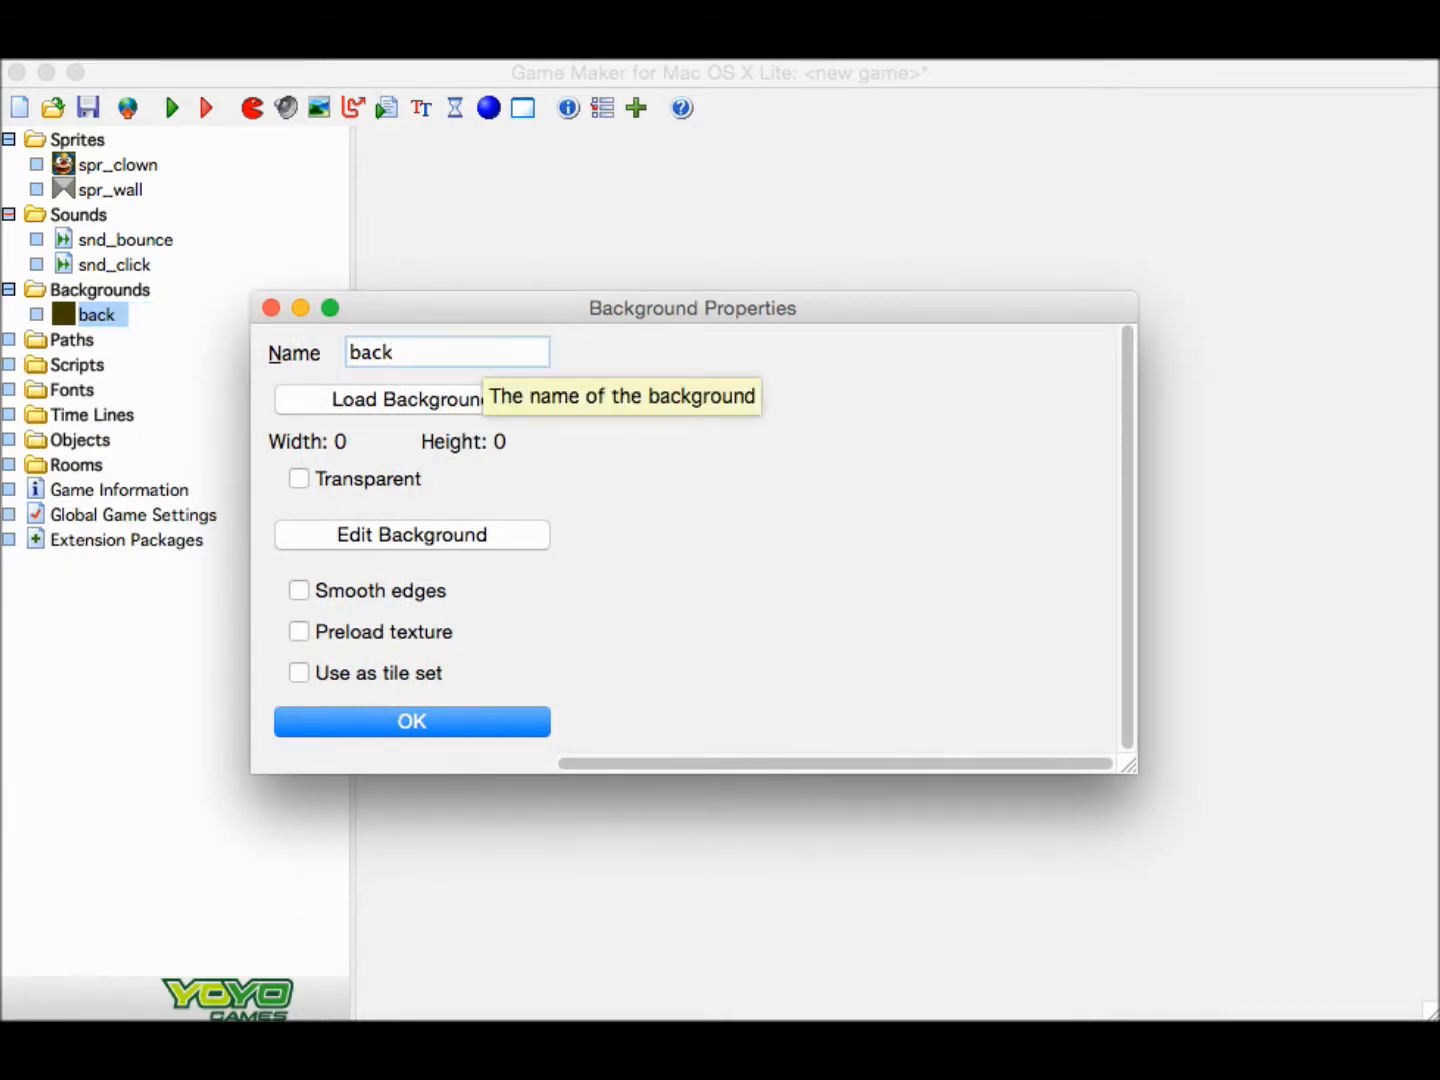
pyautogui.write('_main')
# Load background.png from the Resources folder into the back_main background and accept its properties.
pyautogui.click(469, 403)
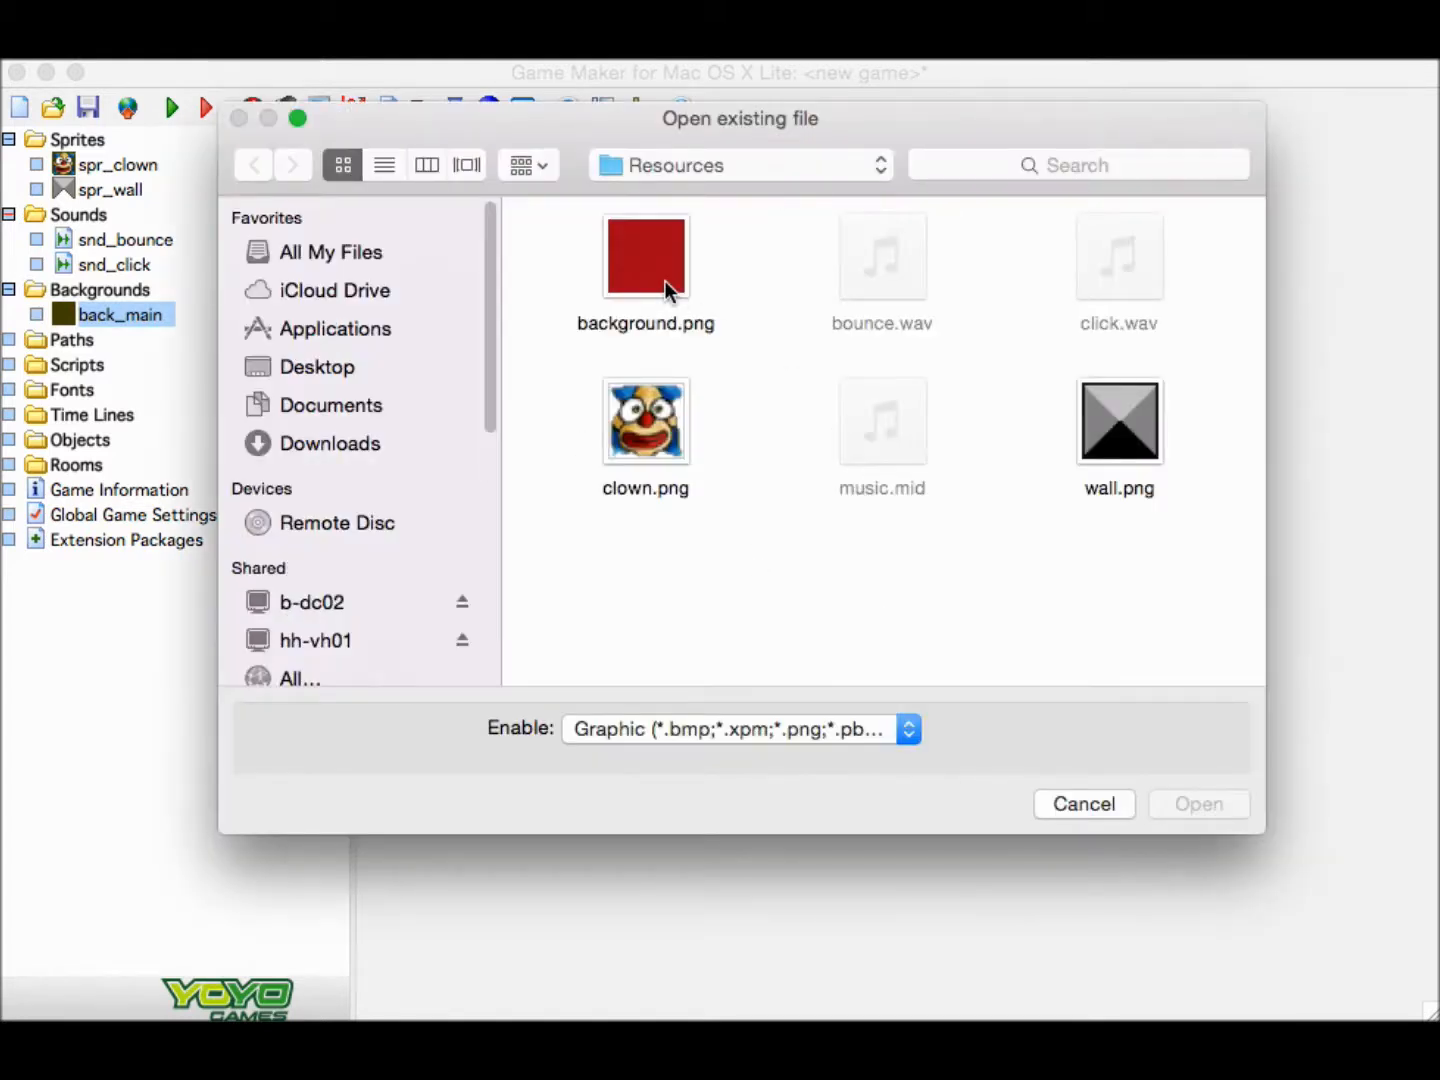
pyautogui.click(665, 281)
pyautogui.click(1199, 805)
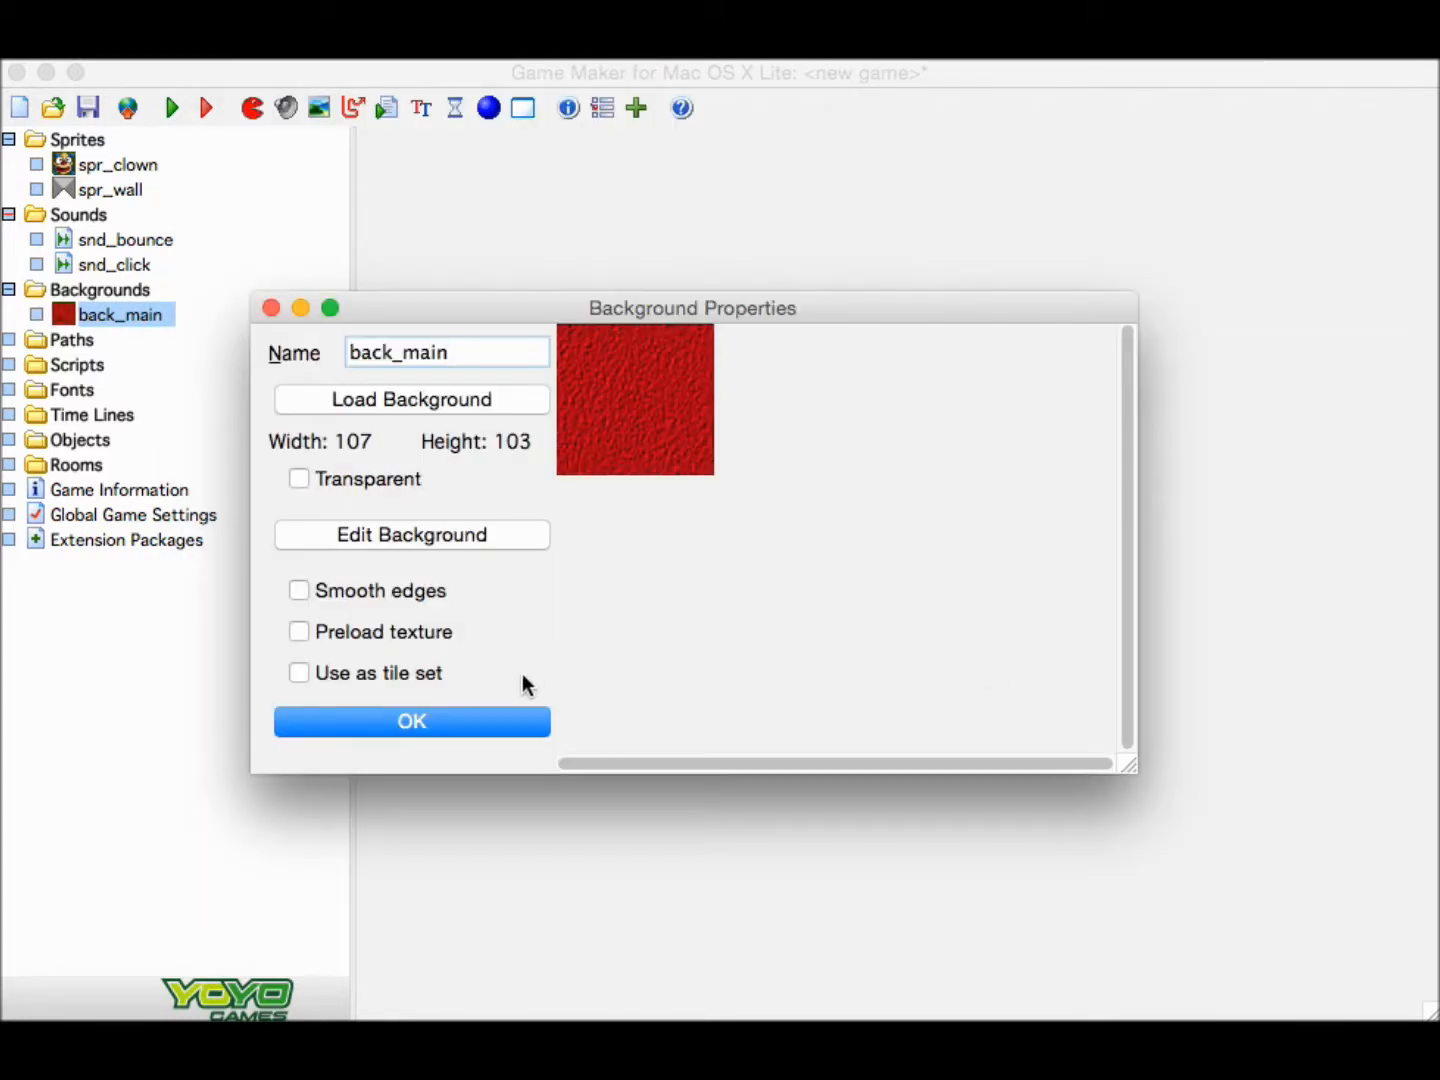
pyautogui.click(476, 720)
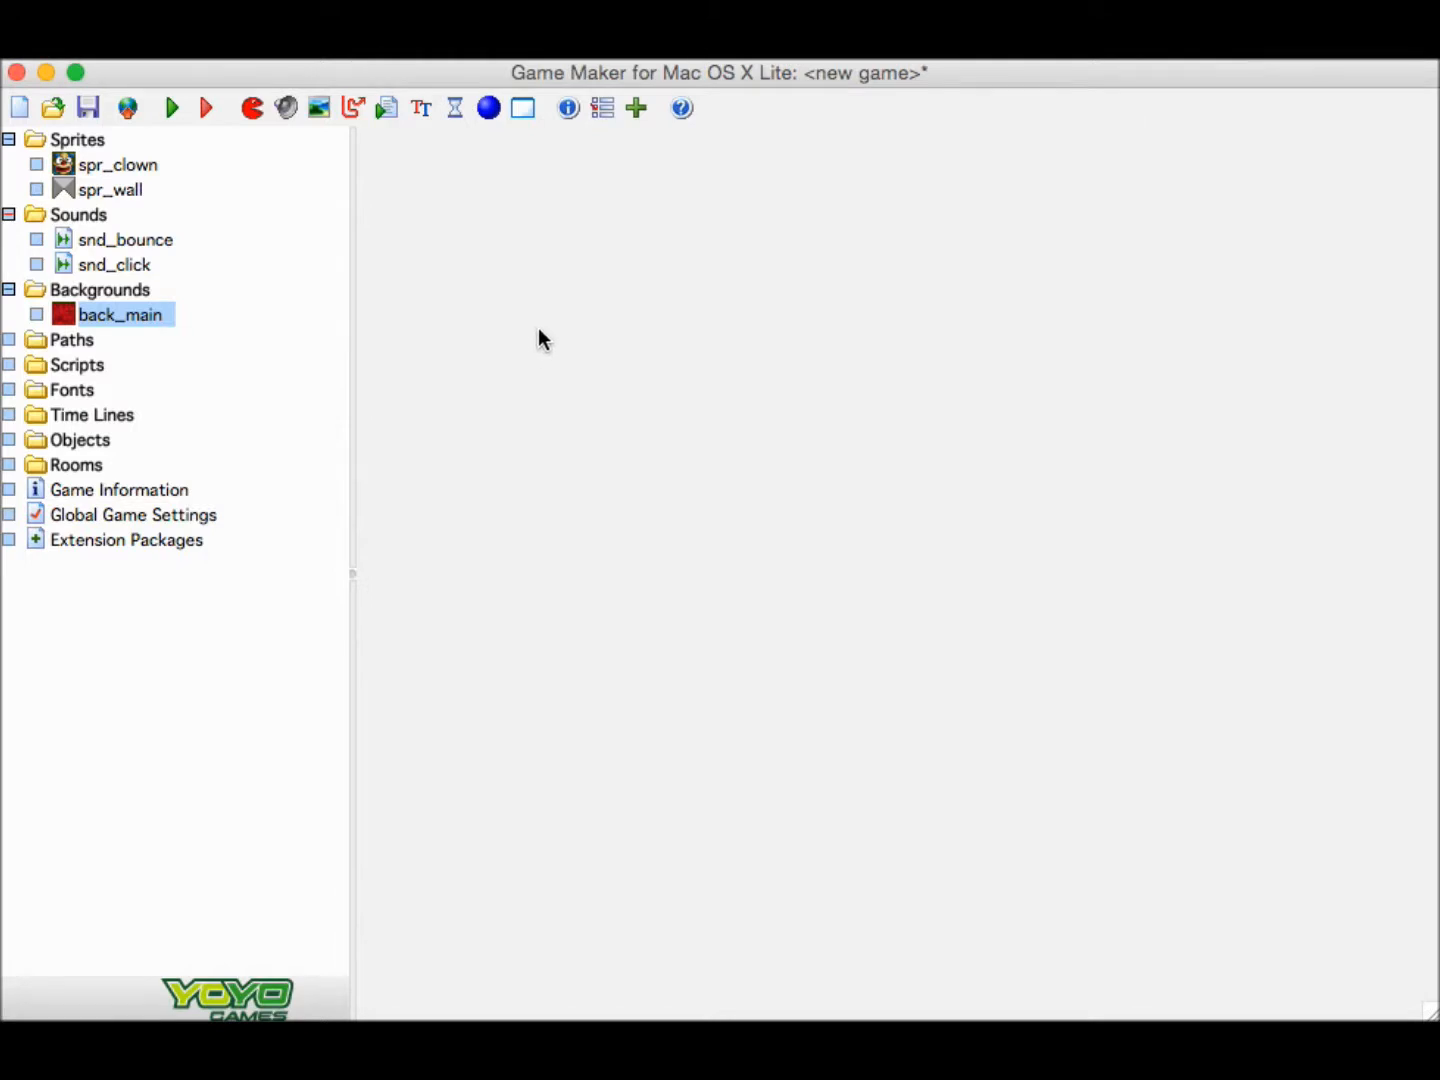
# Create an object named obj_wall, assign it the spr_wall sprite and make it solid.
pyautogui.click(490, 110)
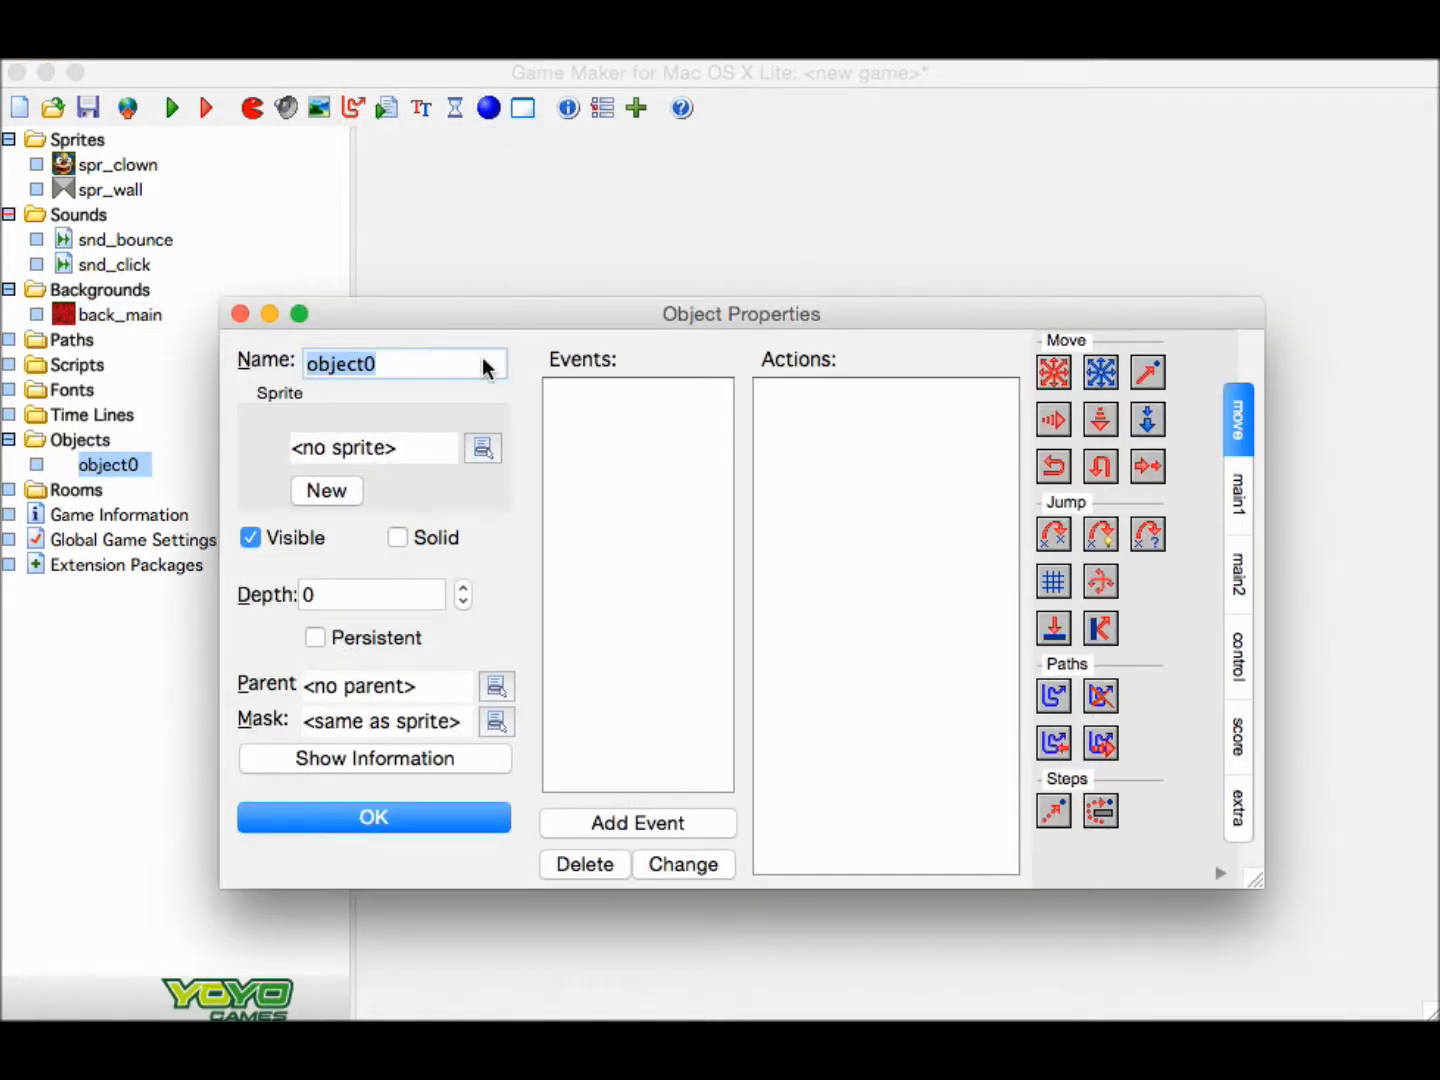
pyautogui.write('obj_wall')
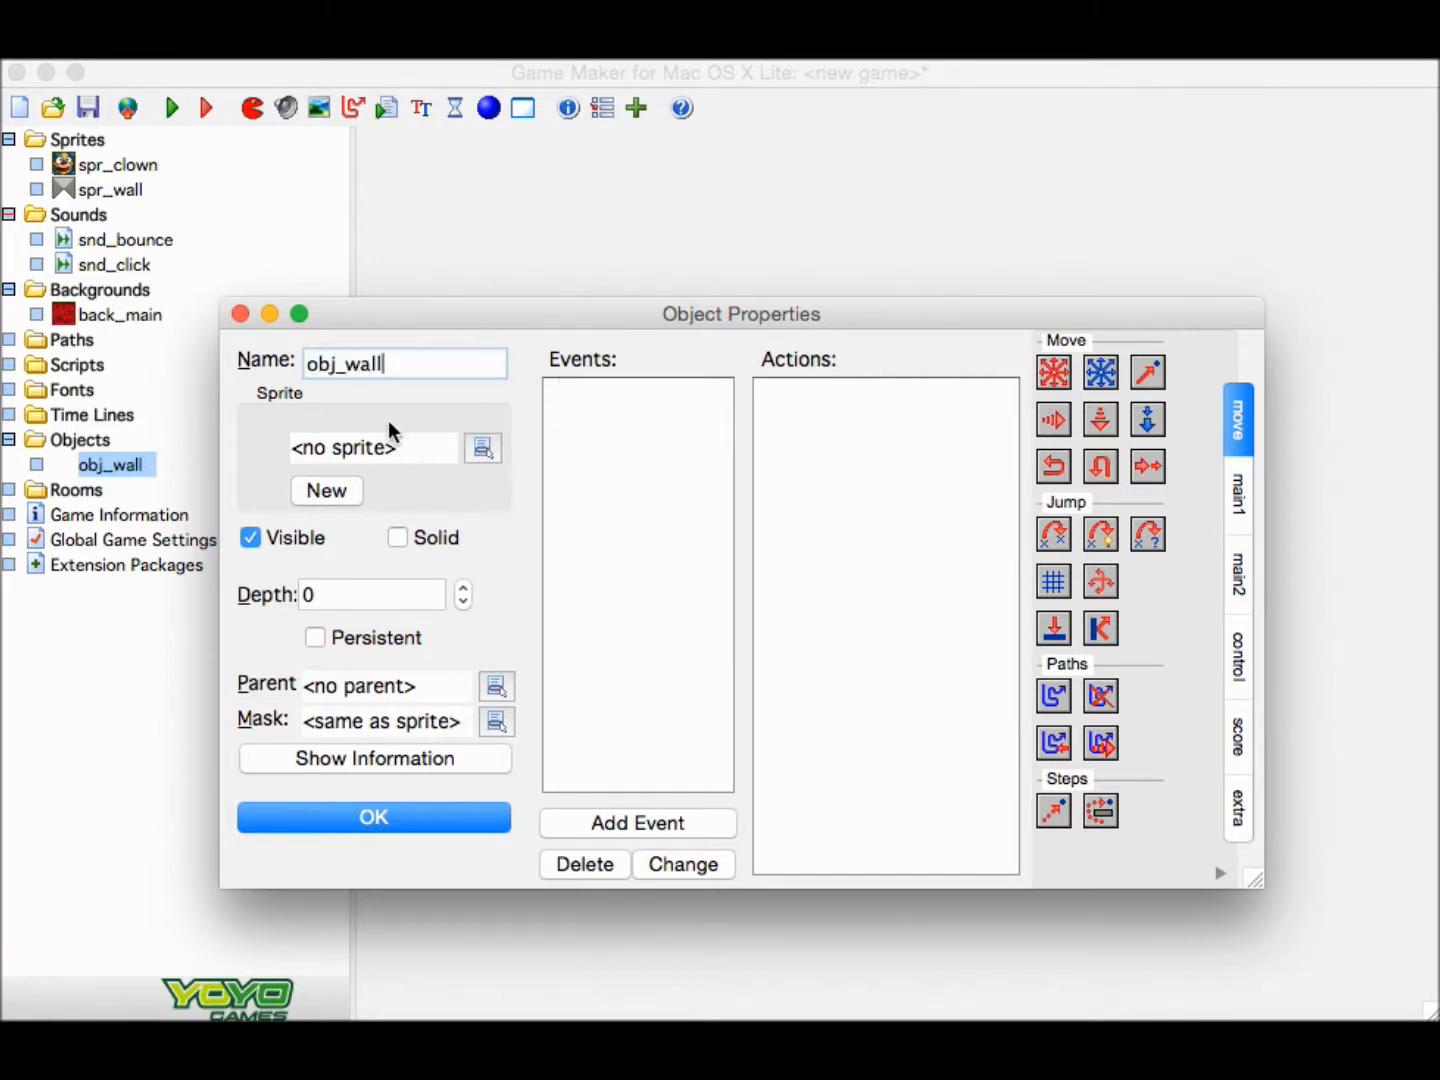
pyautogui.click(481, 452)
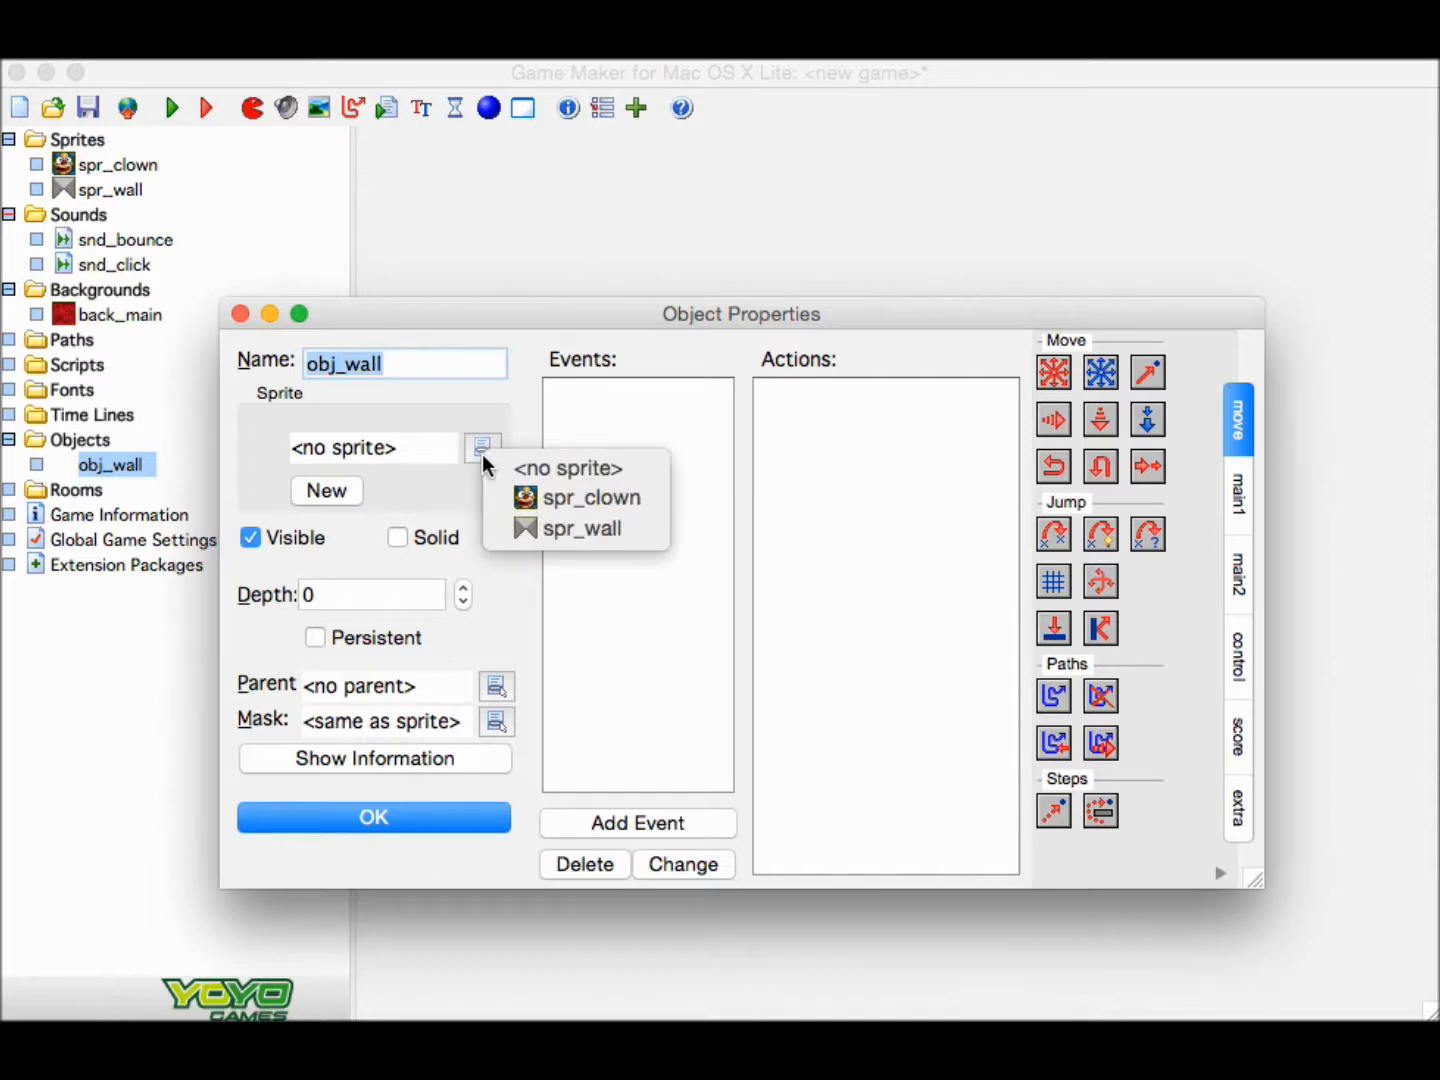
pyautogui.click(595, 533)
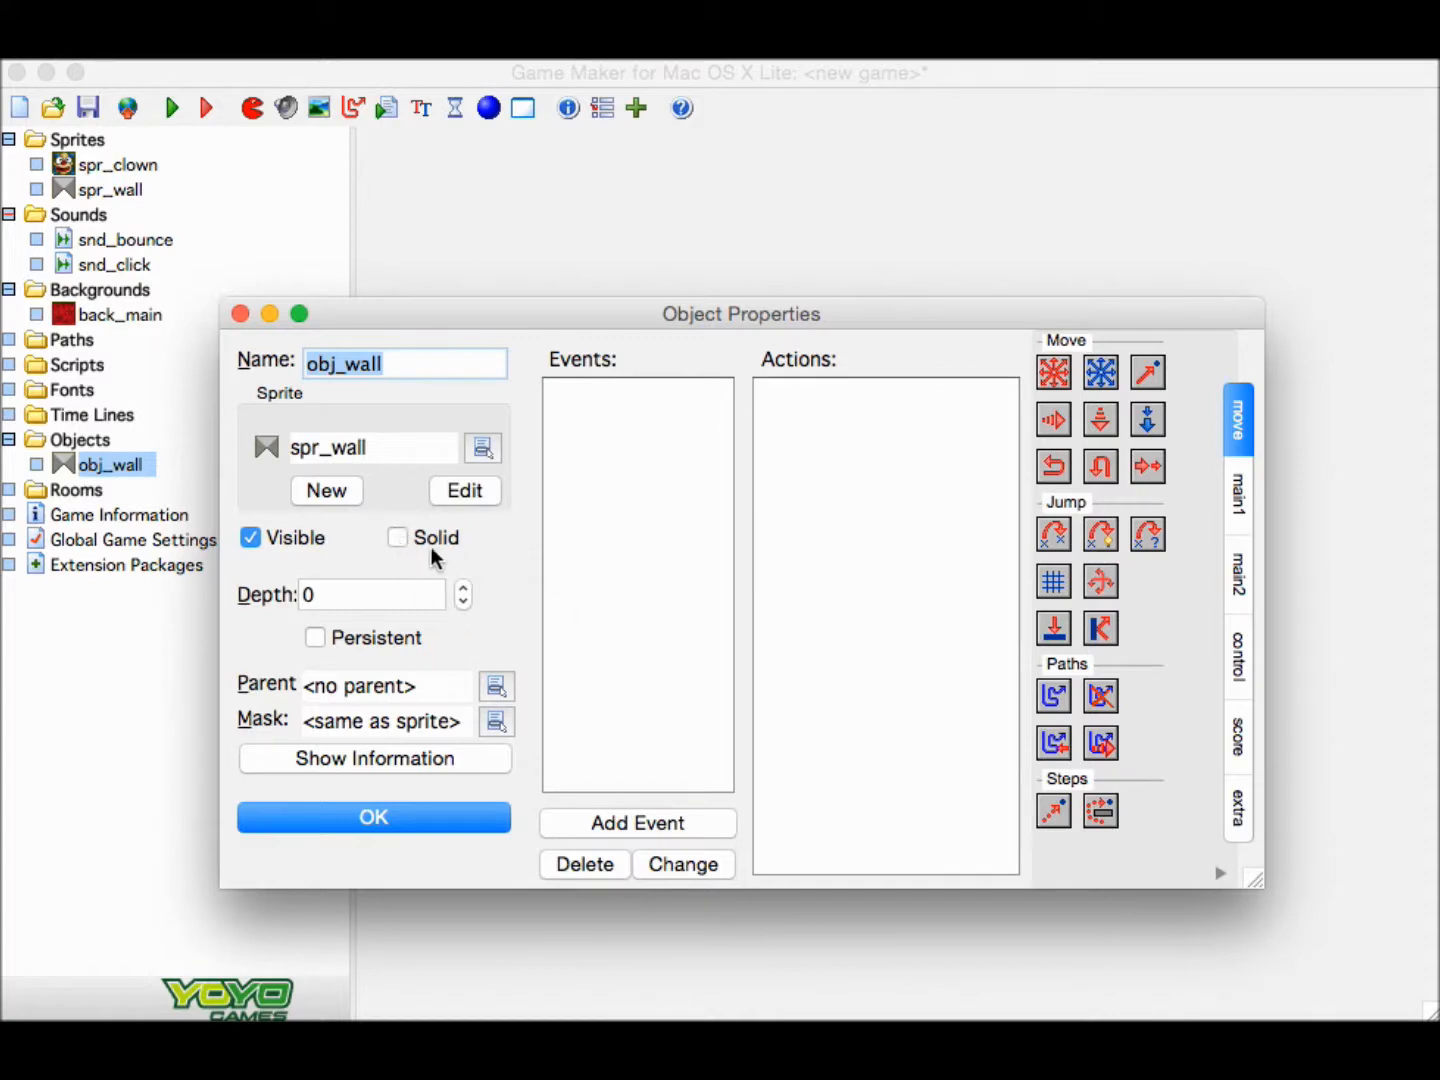
pyautogui.click(398, 540)
pyautogui.click(437, 819)
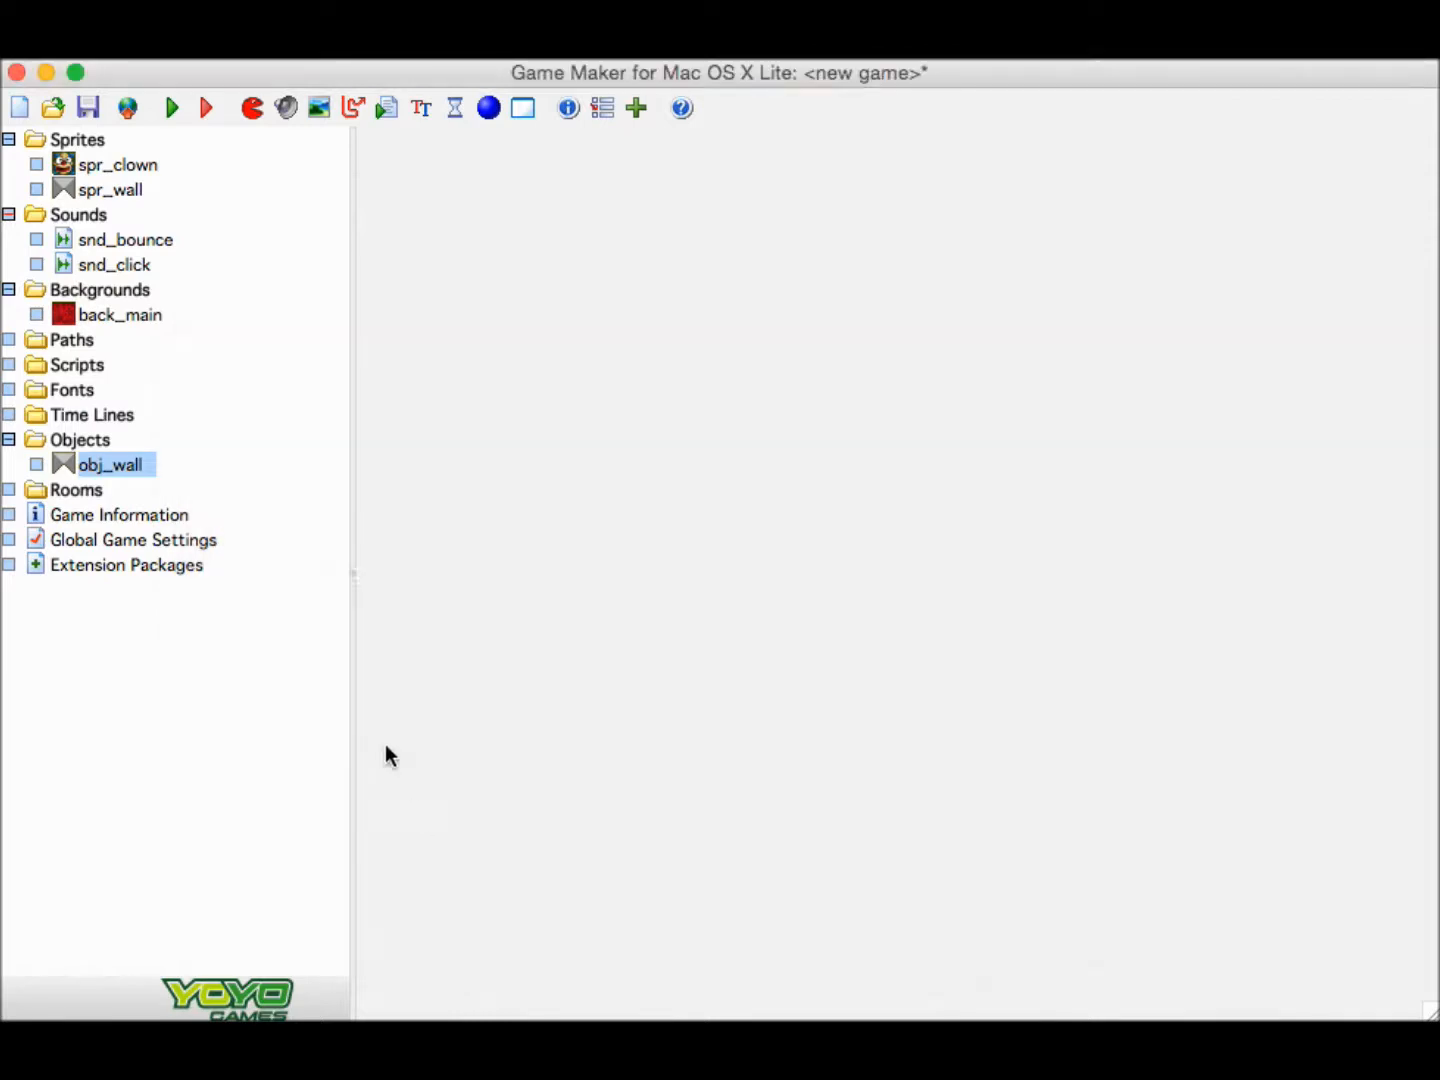
# Create an object named obj_clown and assign it the spr_clown sprite.
pyautogui.click(489, 108)
pyautogui.write('obj_clown')
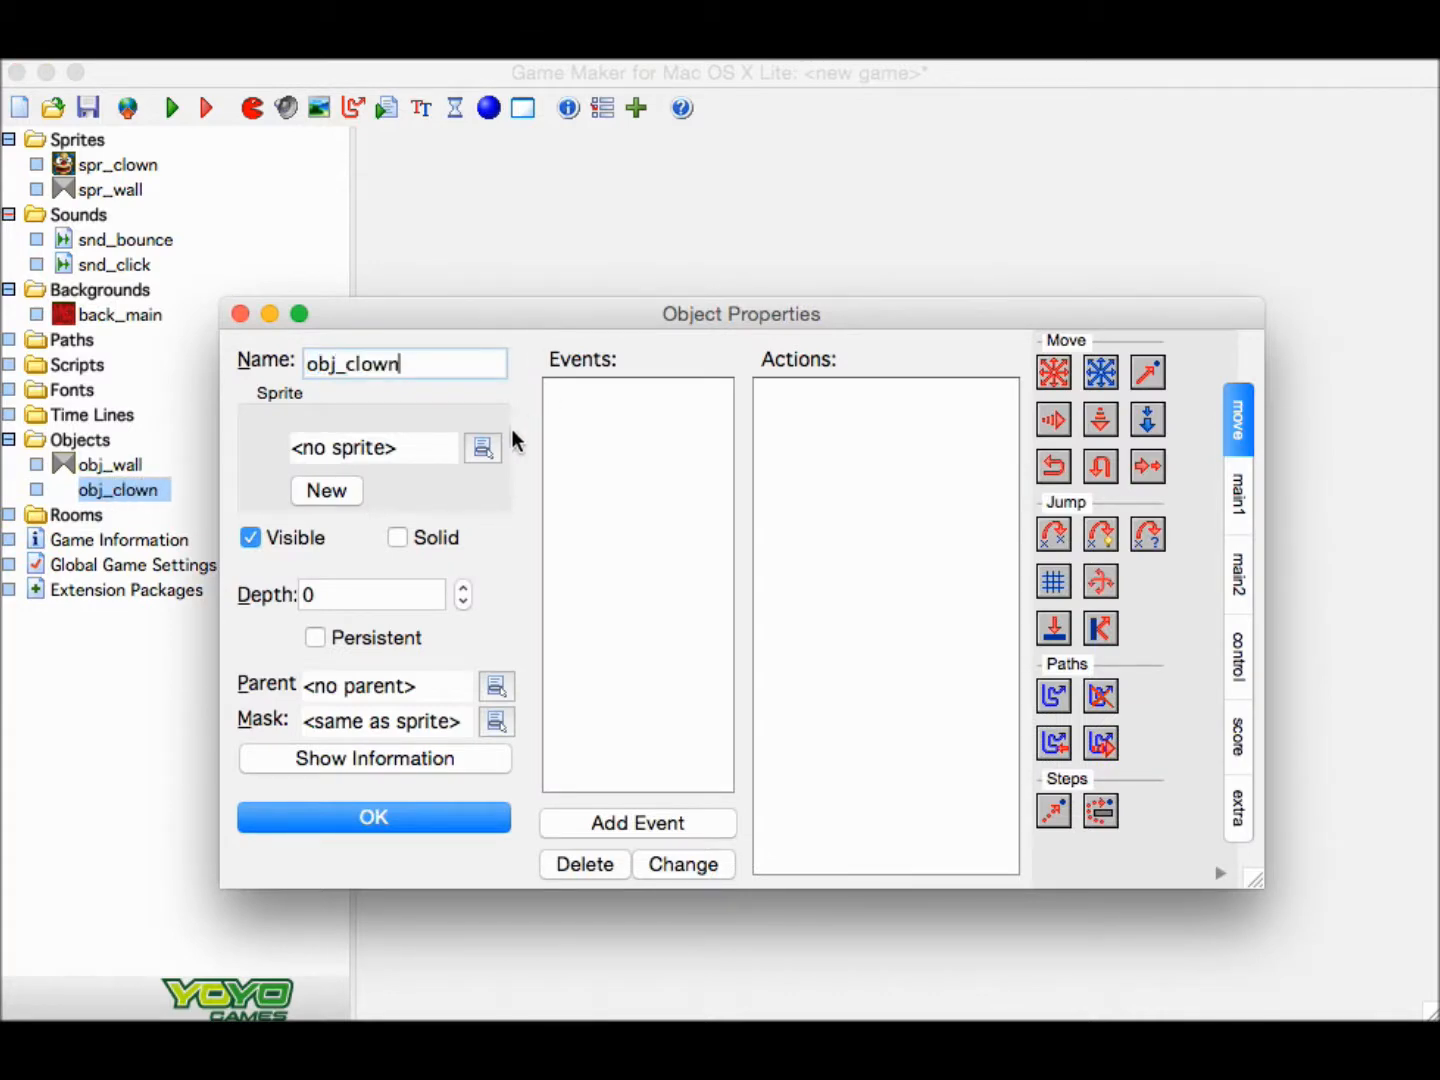
pyautogui.click(483, 447)
pyautogui.click(544, 487)
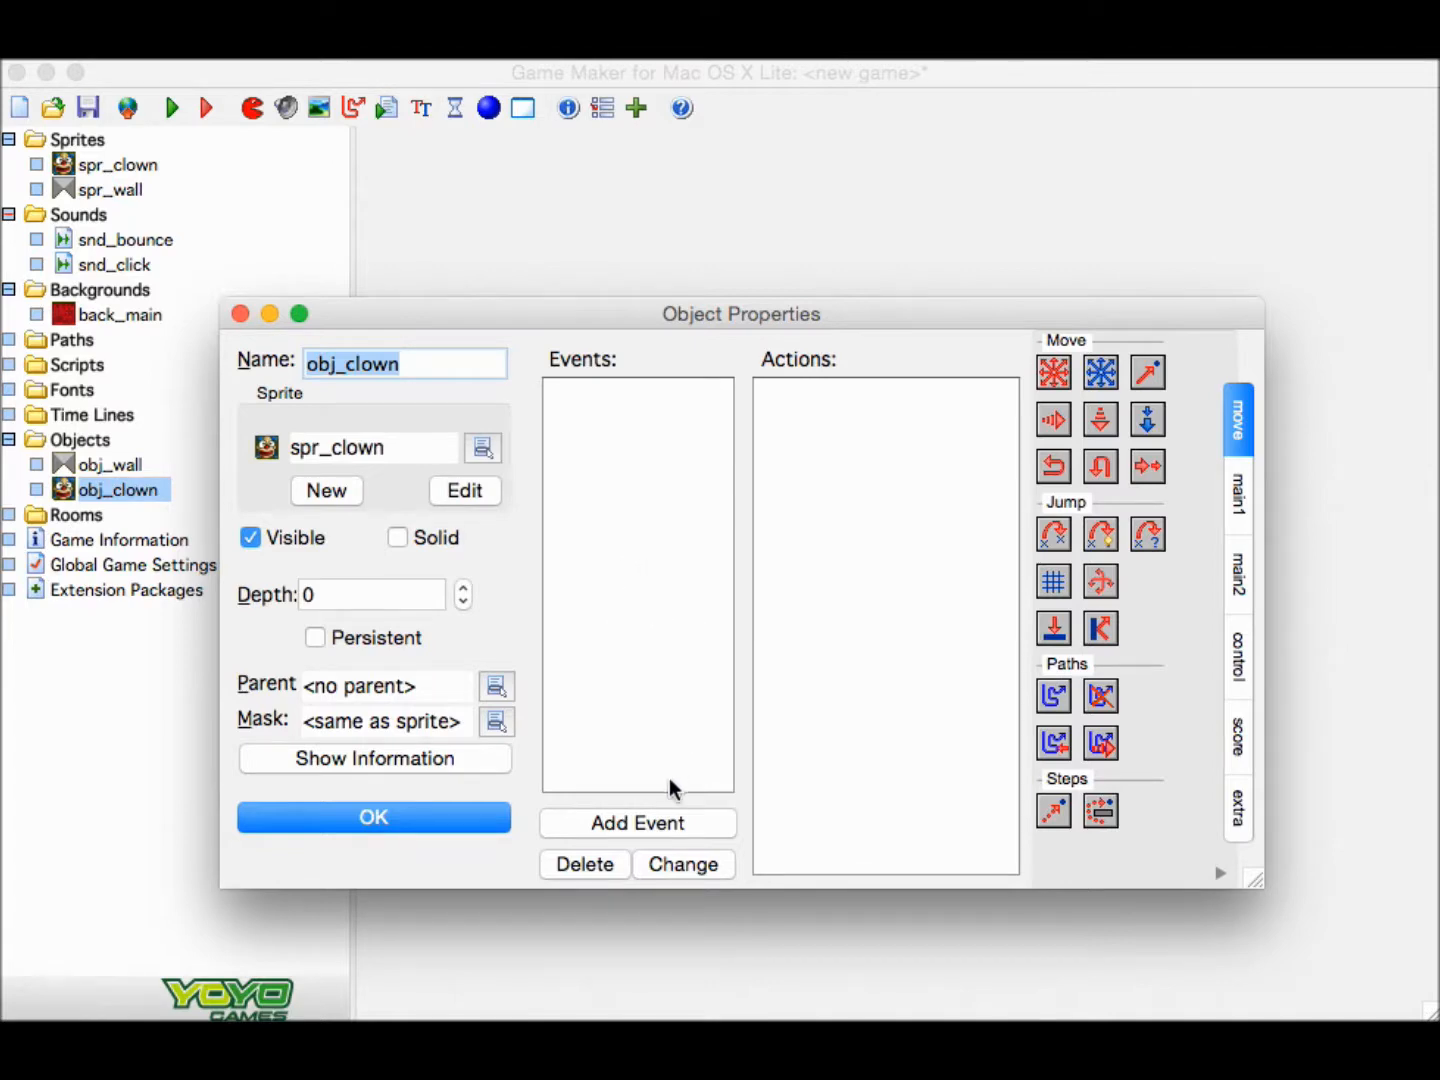
# Give obj_clown a Create event with a Move Fixed action that uses all eight directions, leaving the centre stop option off.
pyautogui.click(684, 822)
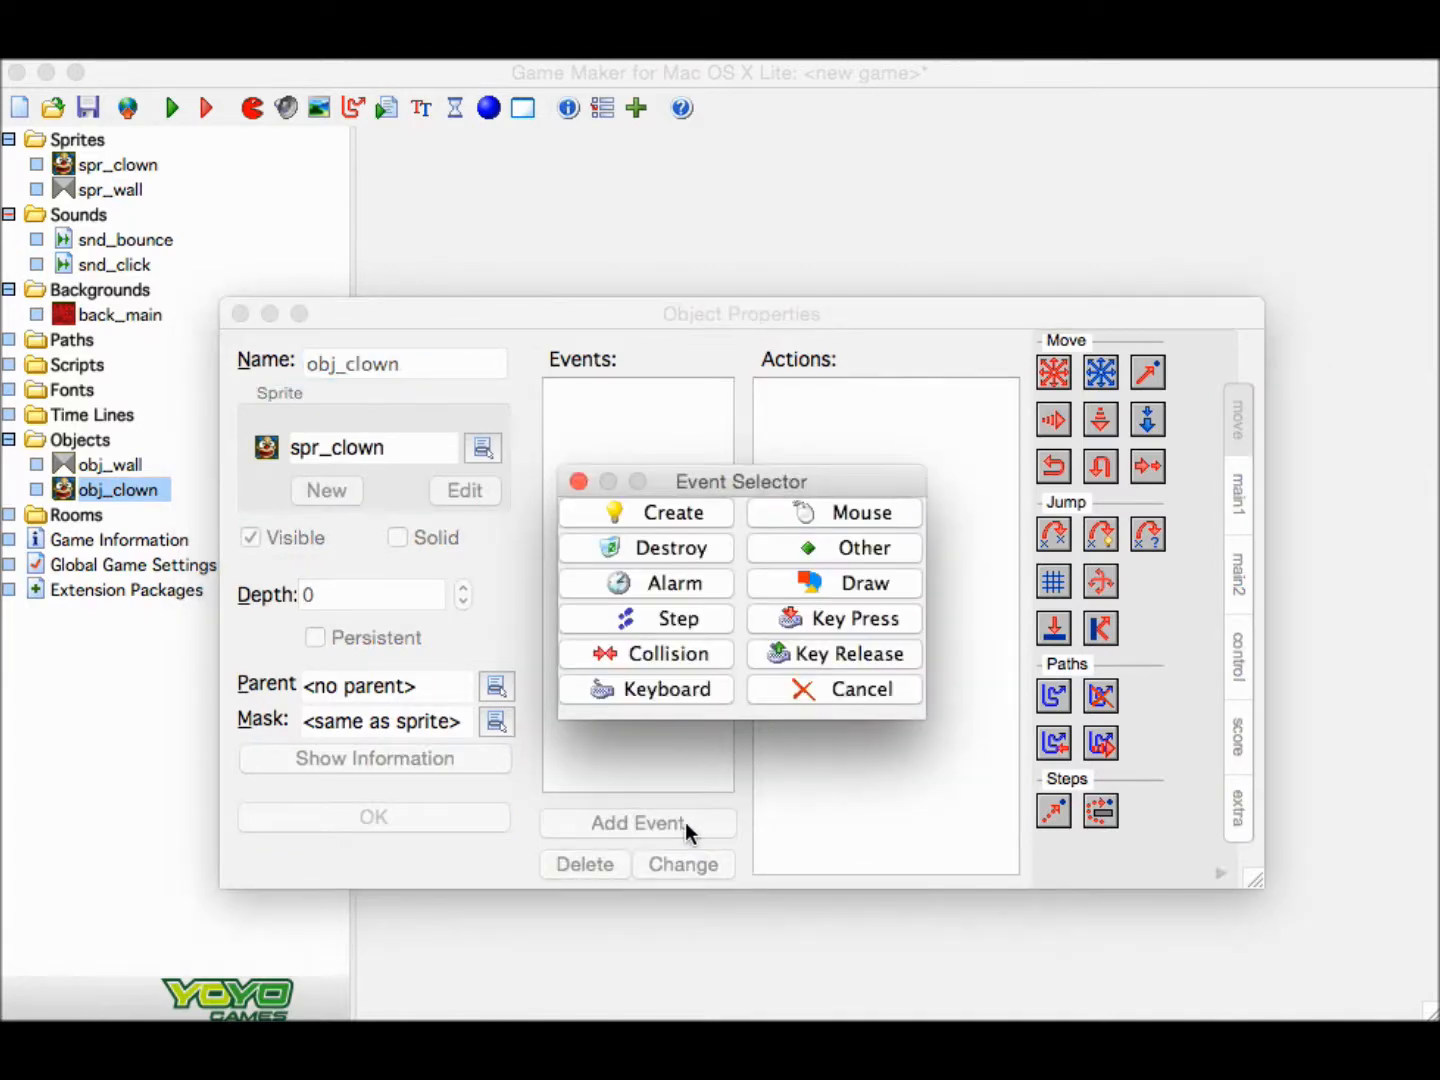
pyautogui.click(679, 515)
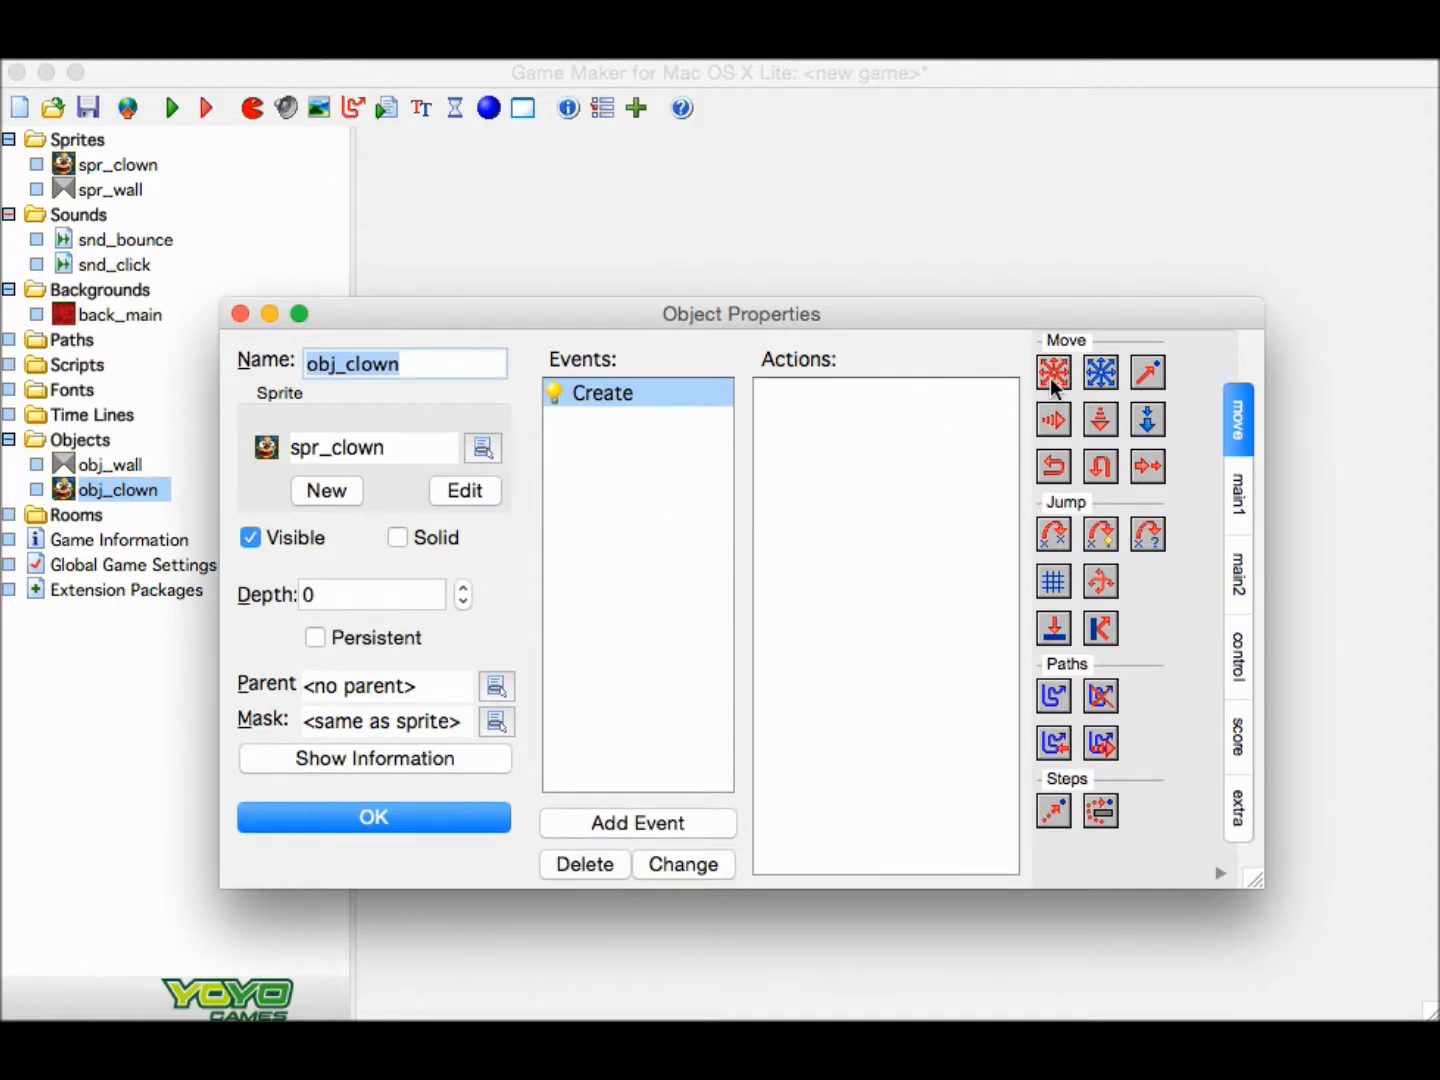
pyautogui.moveTo(1054, 384); pyautogui.dragTo(904, 540)
pyautogui.click(669, 542)
pyautogui.click(635, 542)
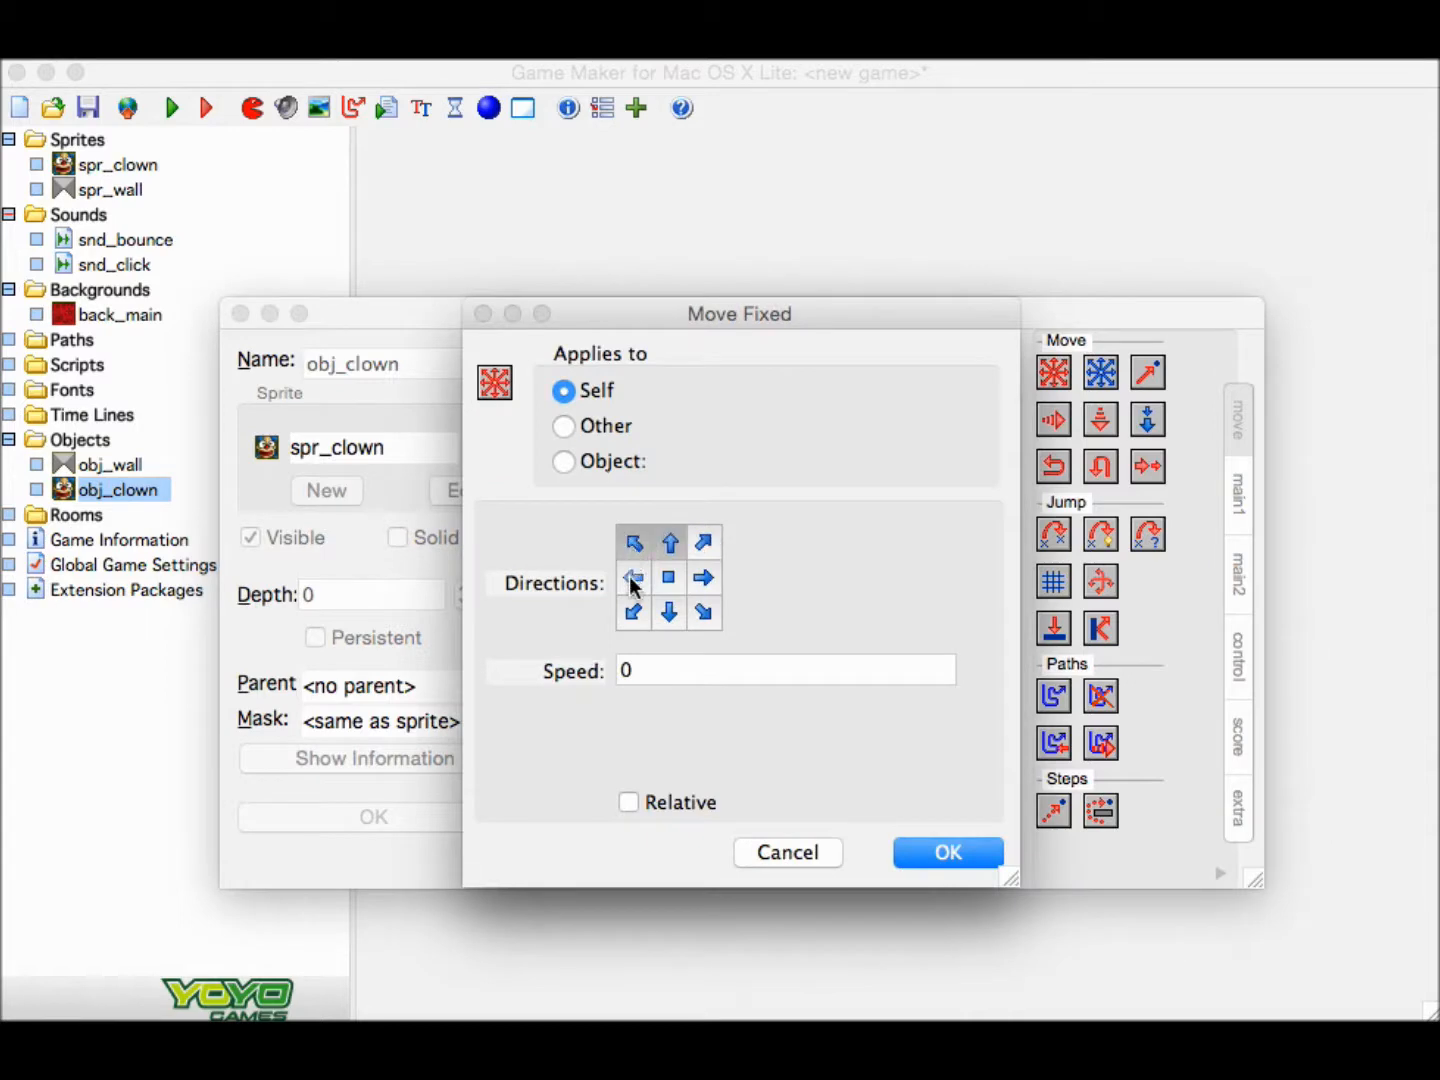
pyautogui.click(635, 578)
pyautogui.click(635, 612)
pyautogui.click(669, 613)
pyautogui.click(705, 612)
pyautogui.click(704, 578)
pyautogui.click(704, 543)
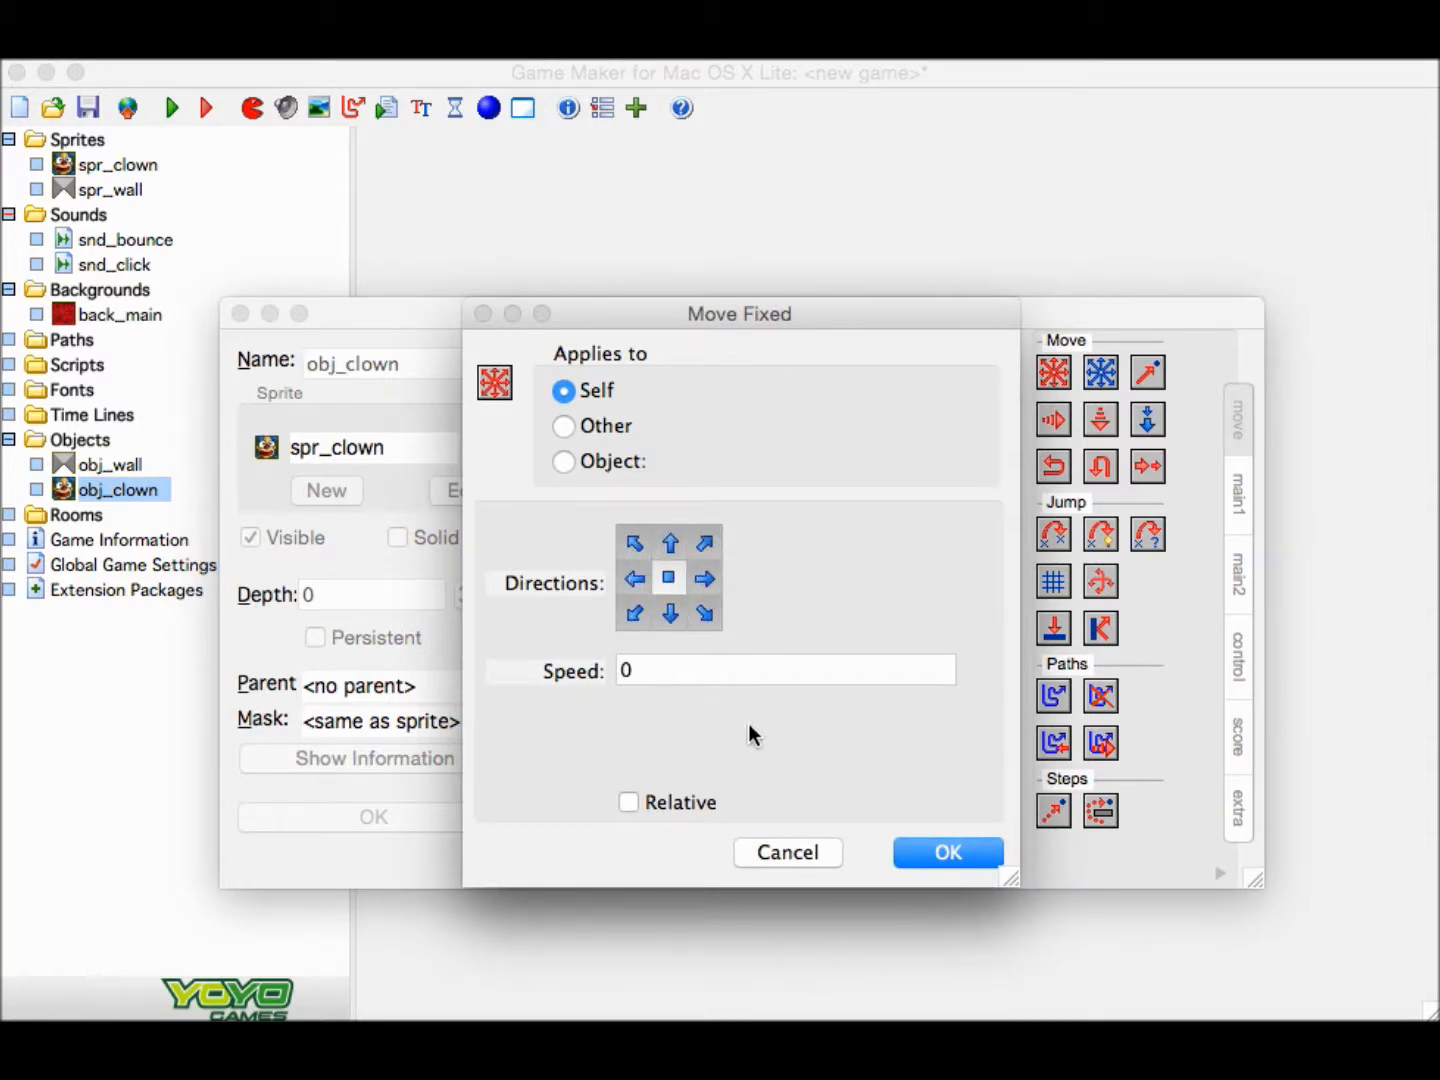
# Set the Create event's Move Fixed speed to 4 and accept the action.
pyautogui.click(668, 668)
pyautogui.press('BackSpace')
pyautogui.write('4')
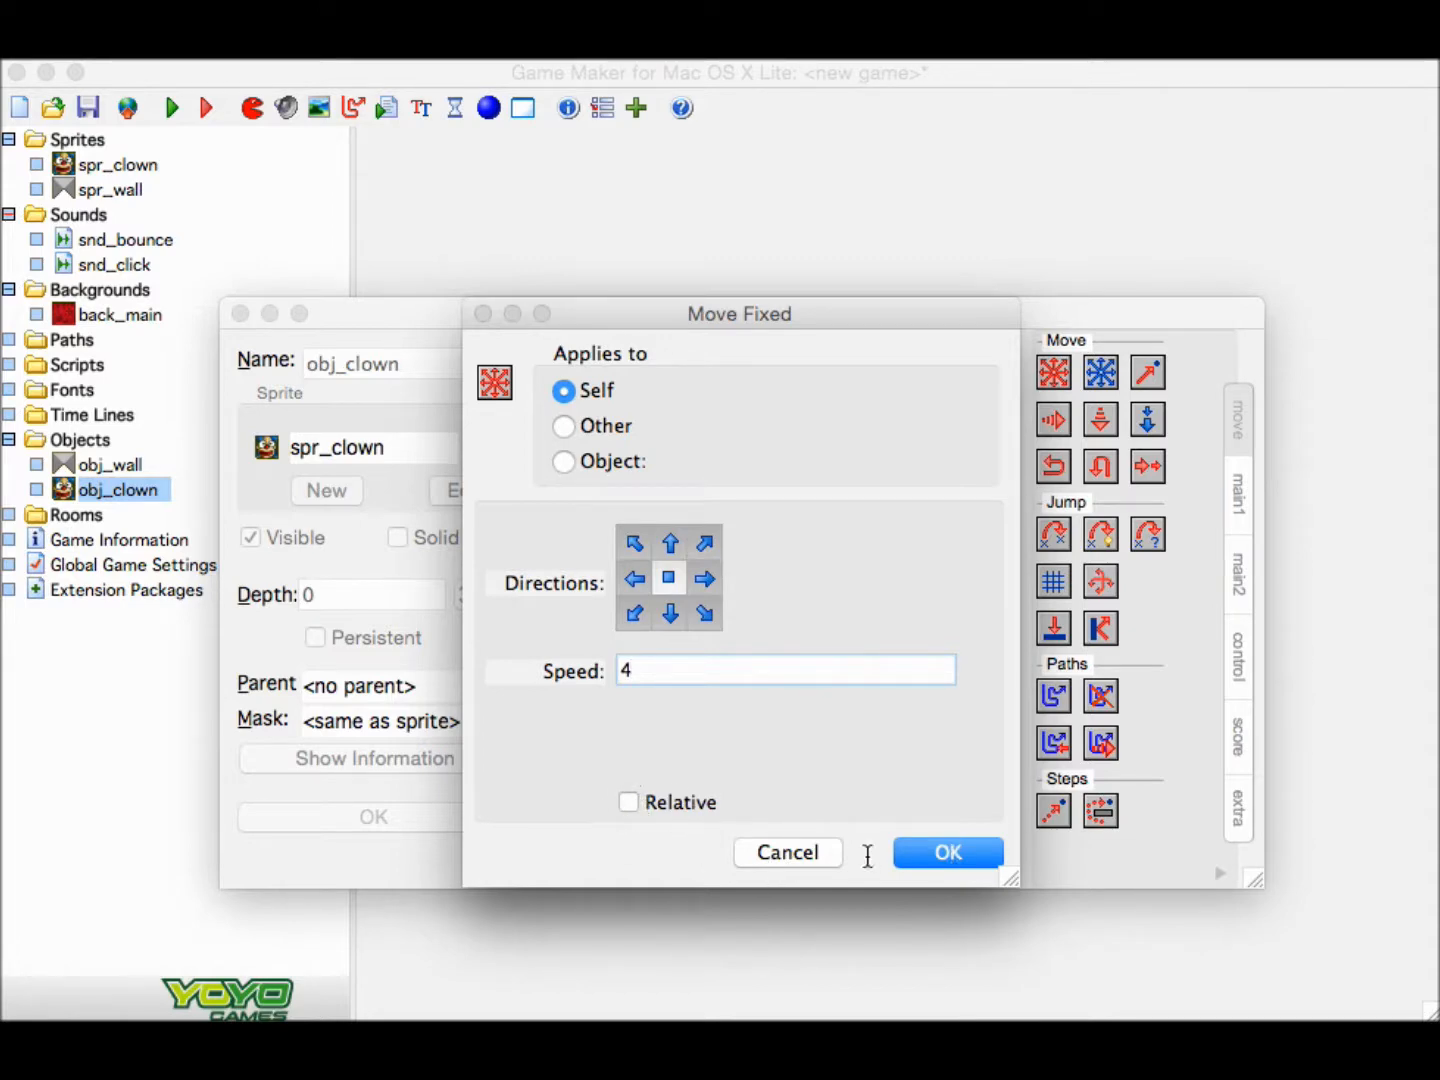
pyautogui.click(946, 852)
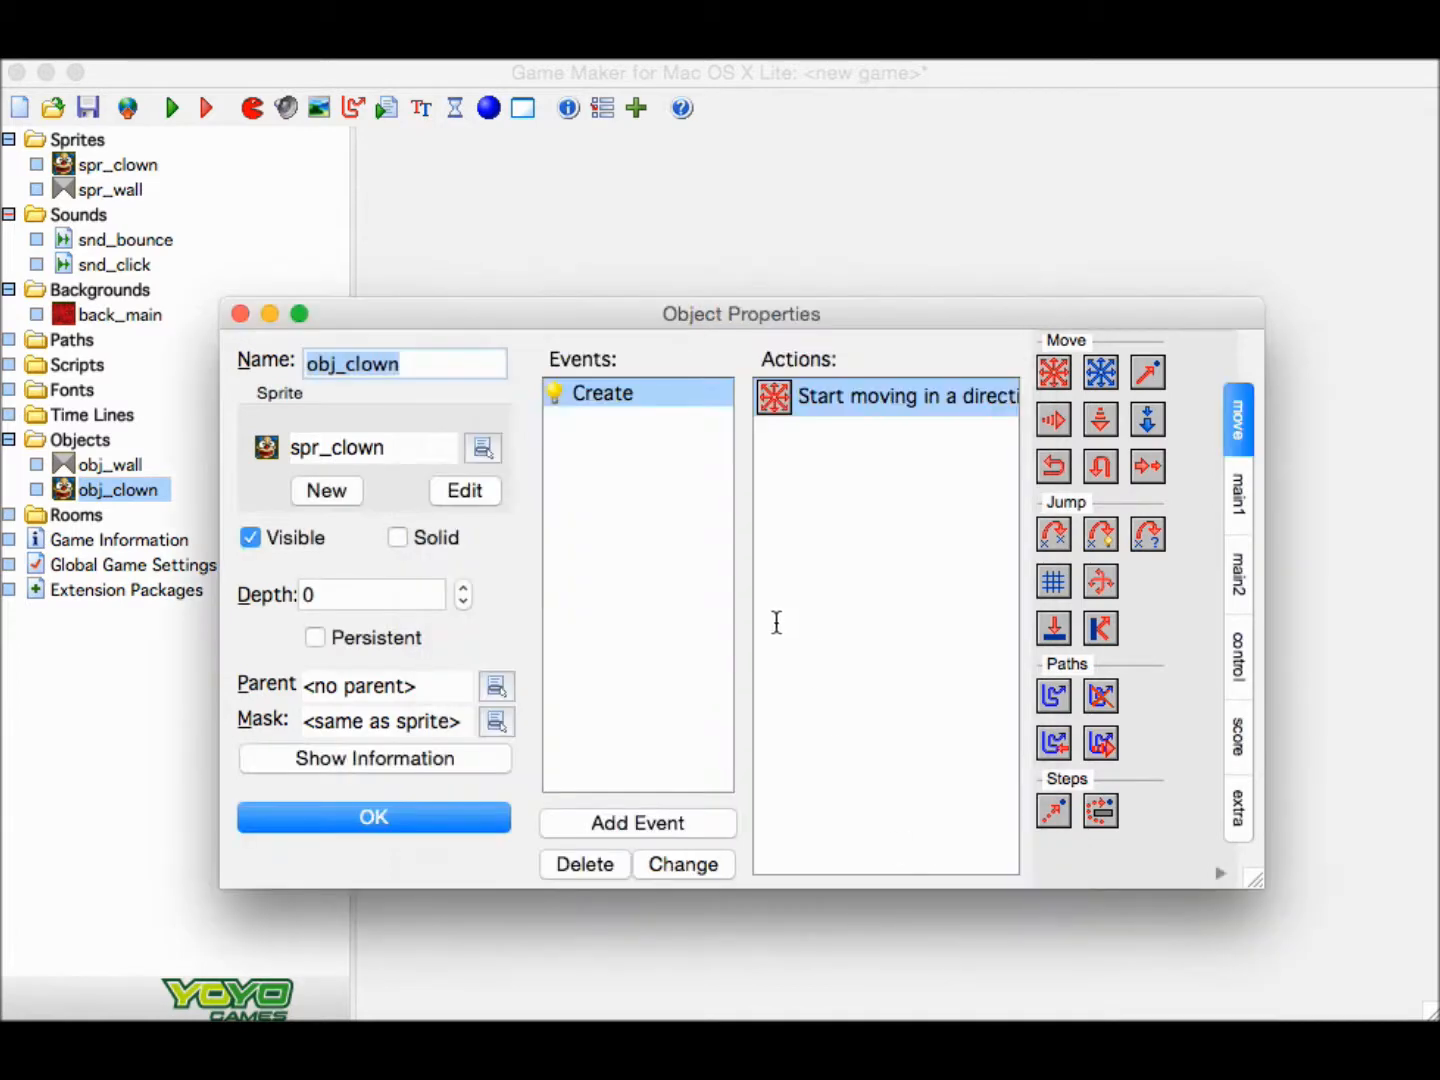
# Add a Collision event with obj_wall to obj_clown and give it a Bounce action, not precisely, against solid objects.
pyautogui.click(663, 825)
pyautogui.click(692, 652)
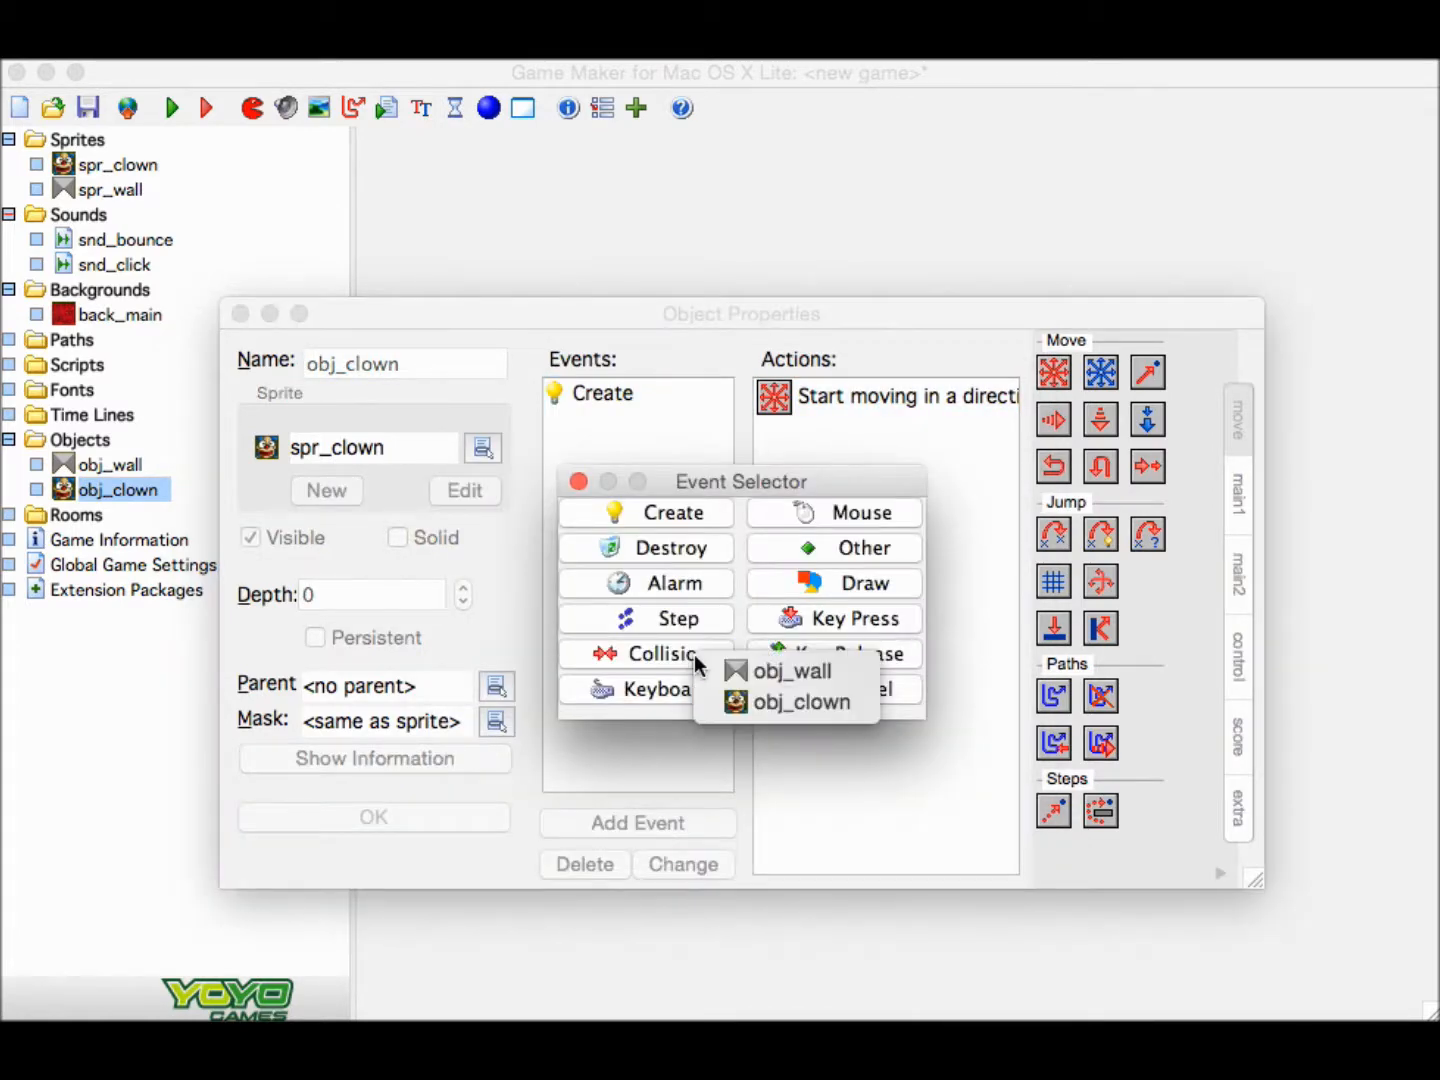
pyautogui.click(790, 670)
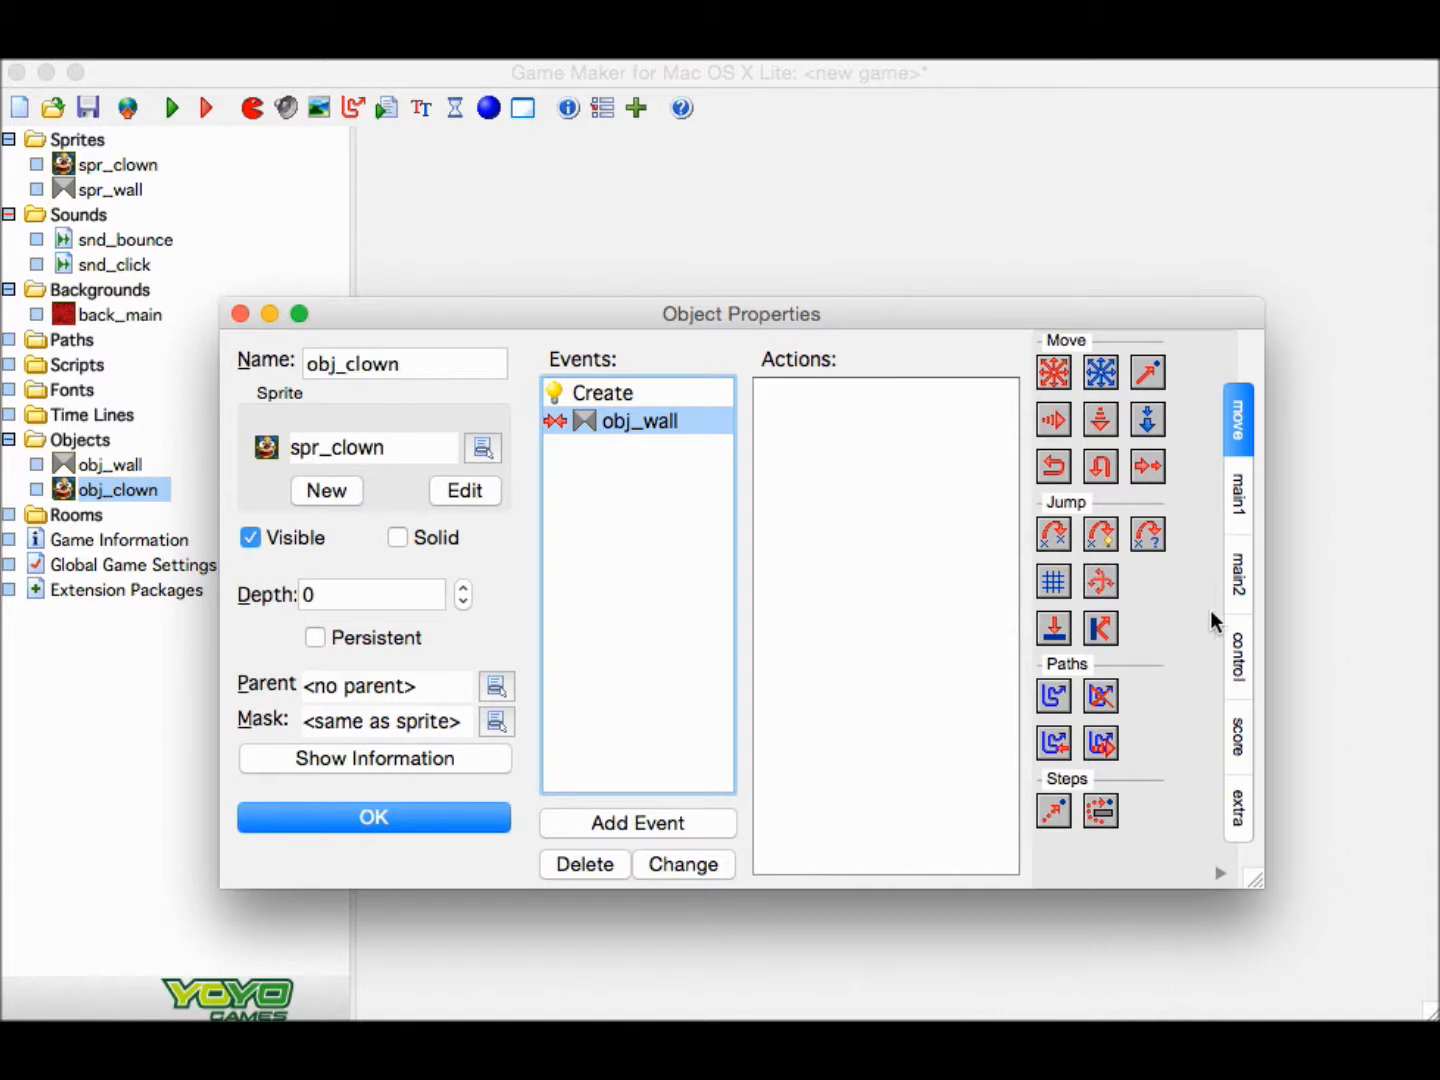
pyautogui.moveTo(1104, 632); pyautogui.dragTo(863, 563)
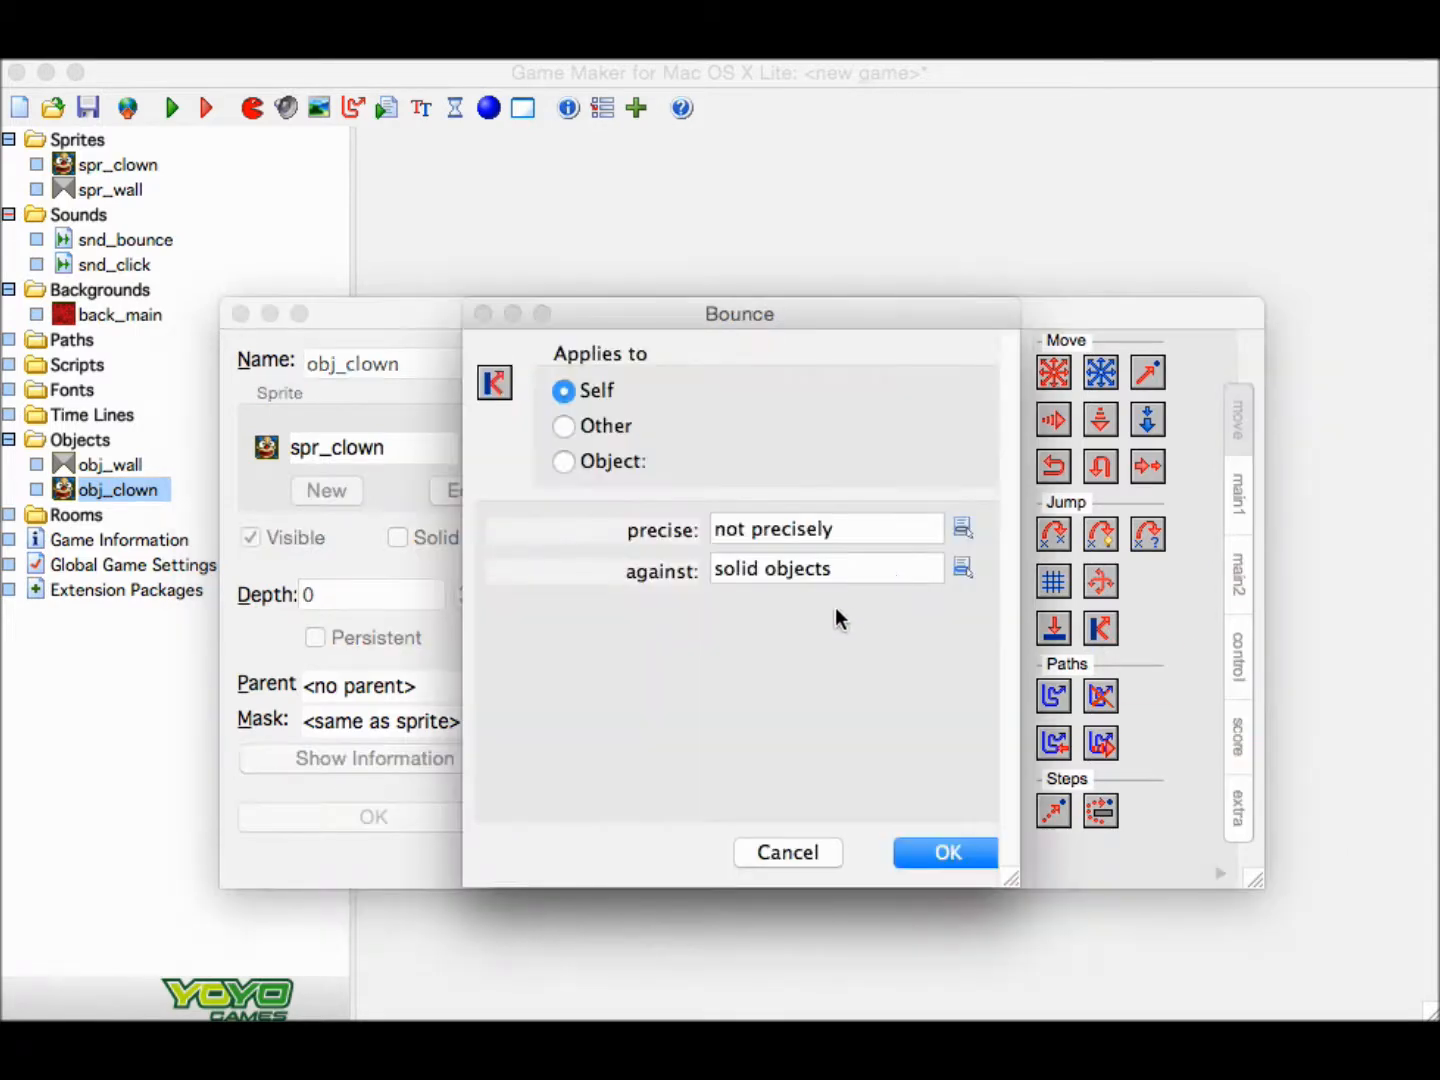
pyautogui.click(919, 850)
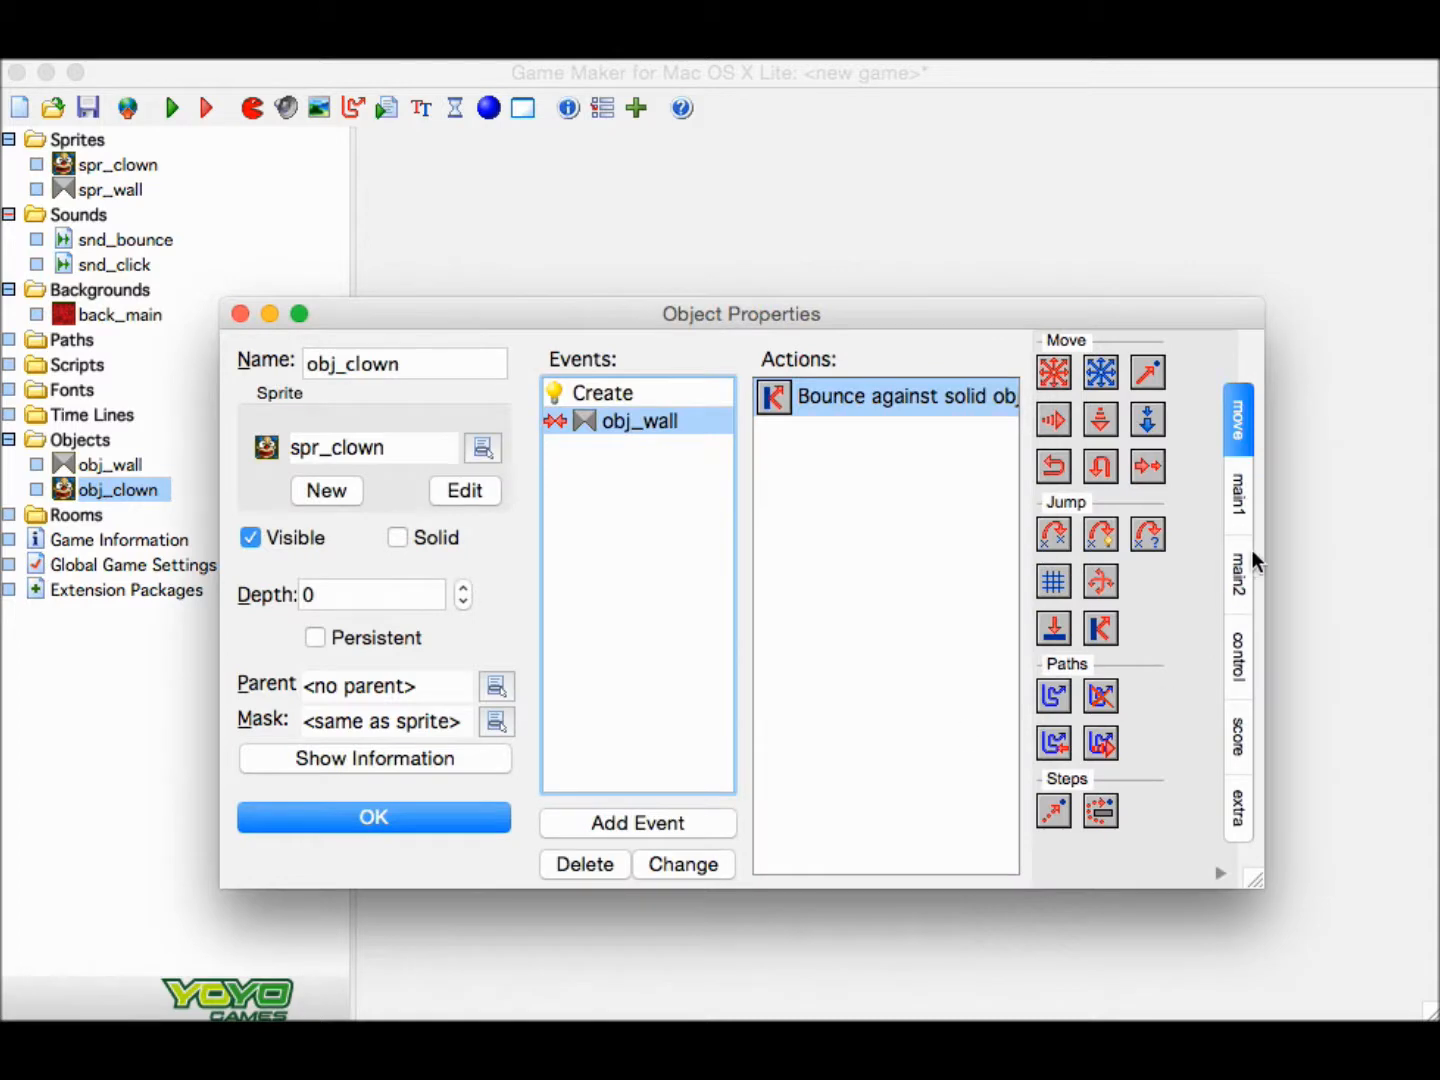
# Add a Play Sound action to the obj_wall collision event using snd_bounce, with loop left at false.
pyautogui.click(1240, 500)
pyautogui.moveTo(1057, 553); pyautogui.dragTo(854, 583)
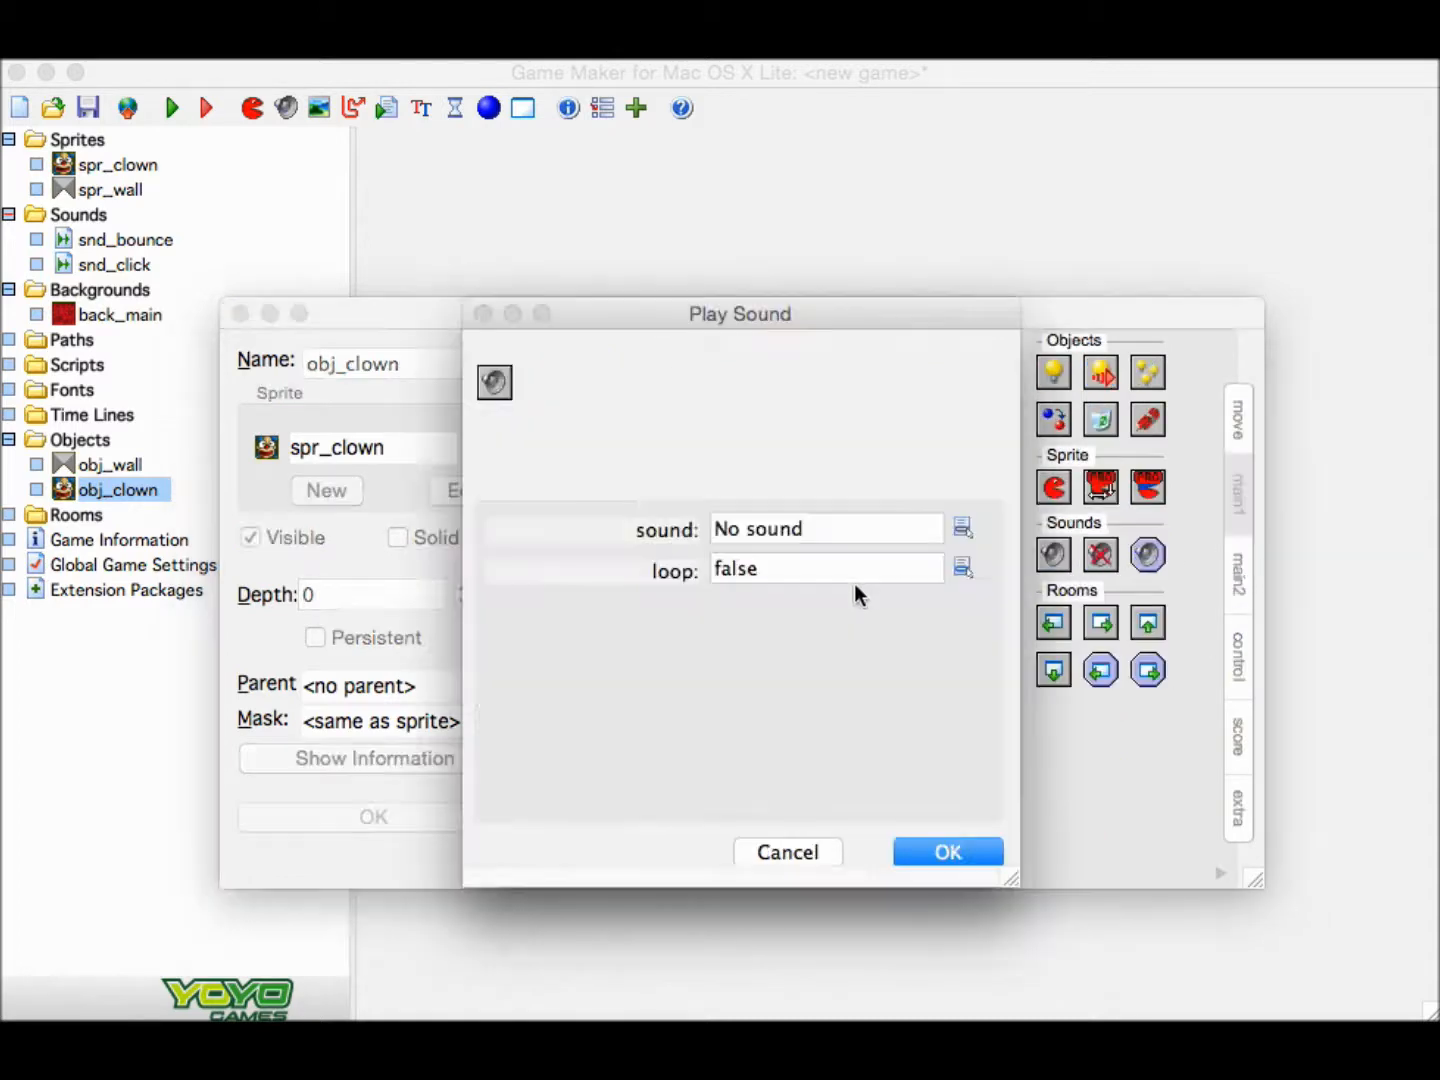
pyautogui.click(966, 530)
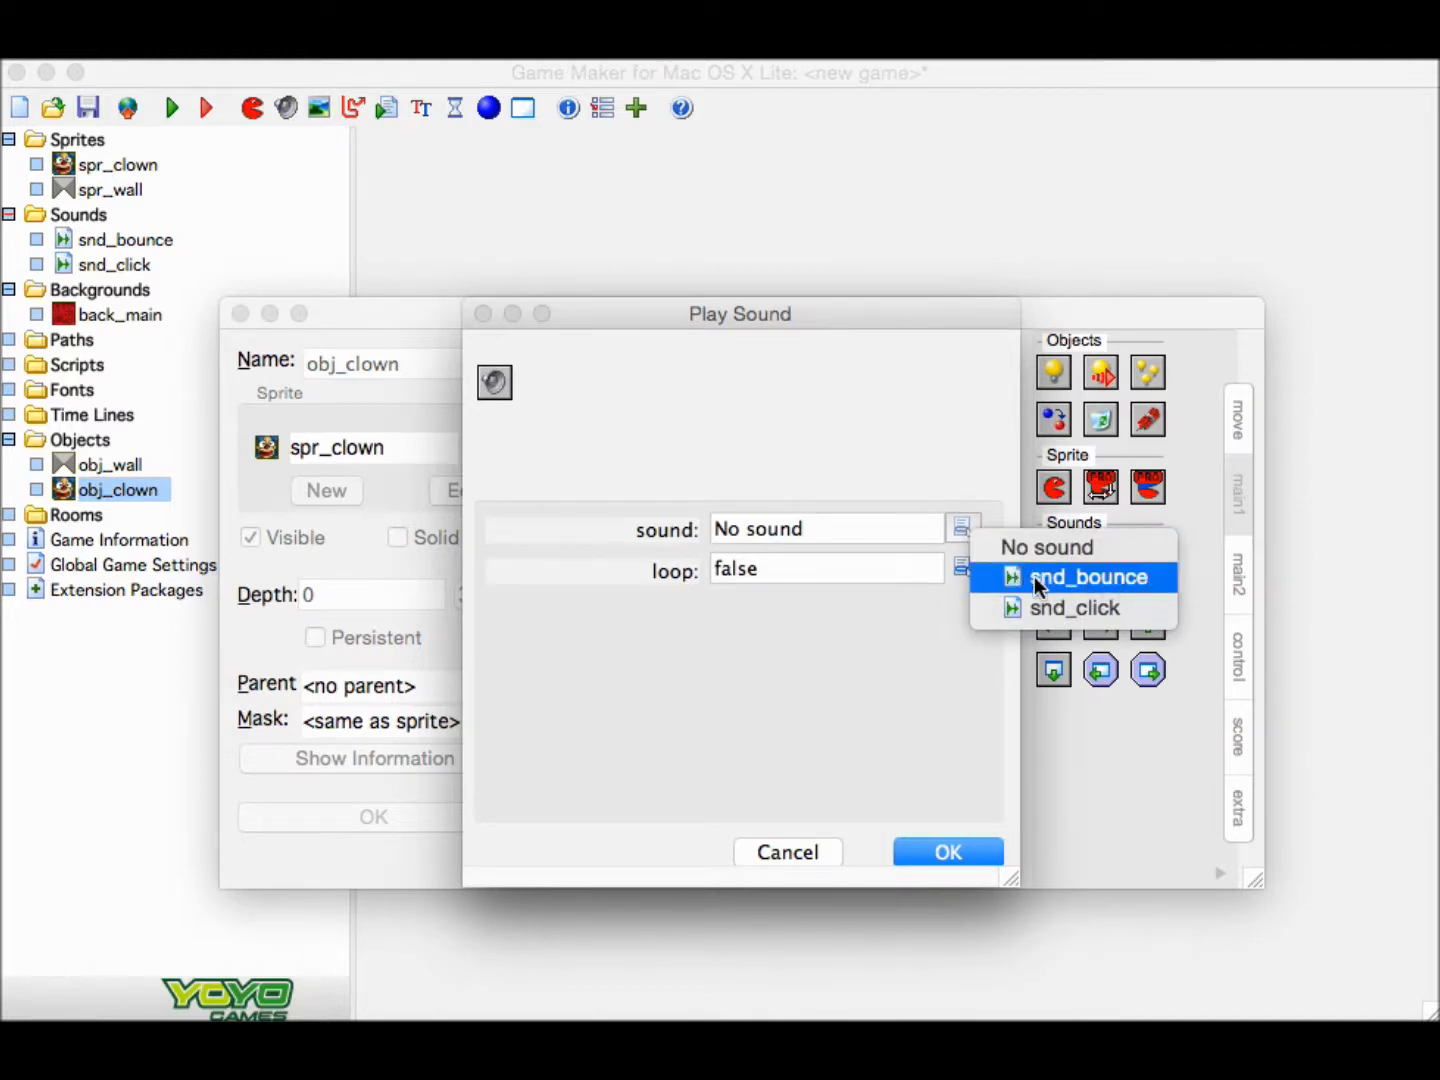
pyautogui.click(1088, 577)
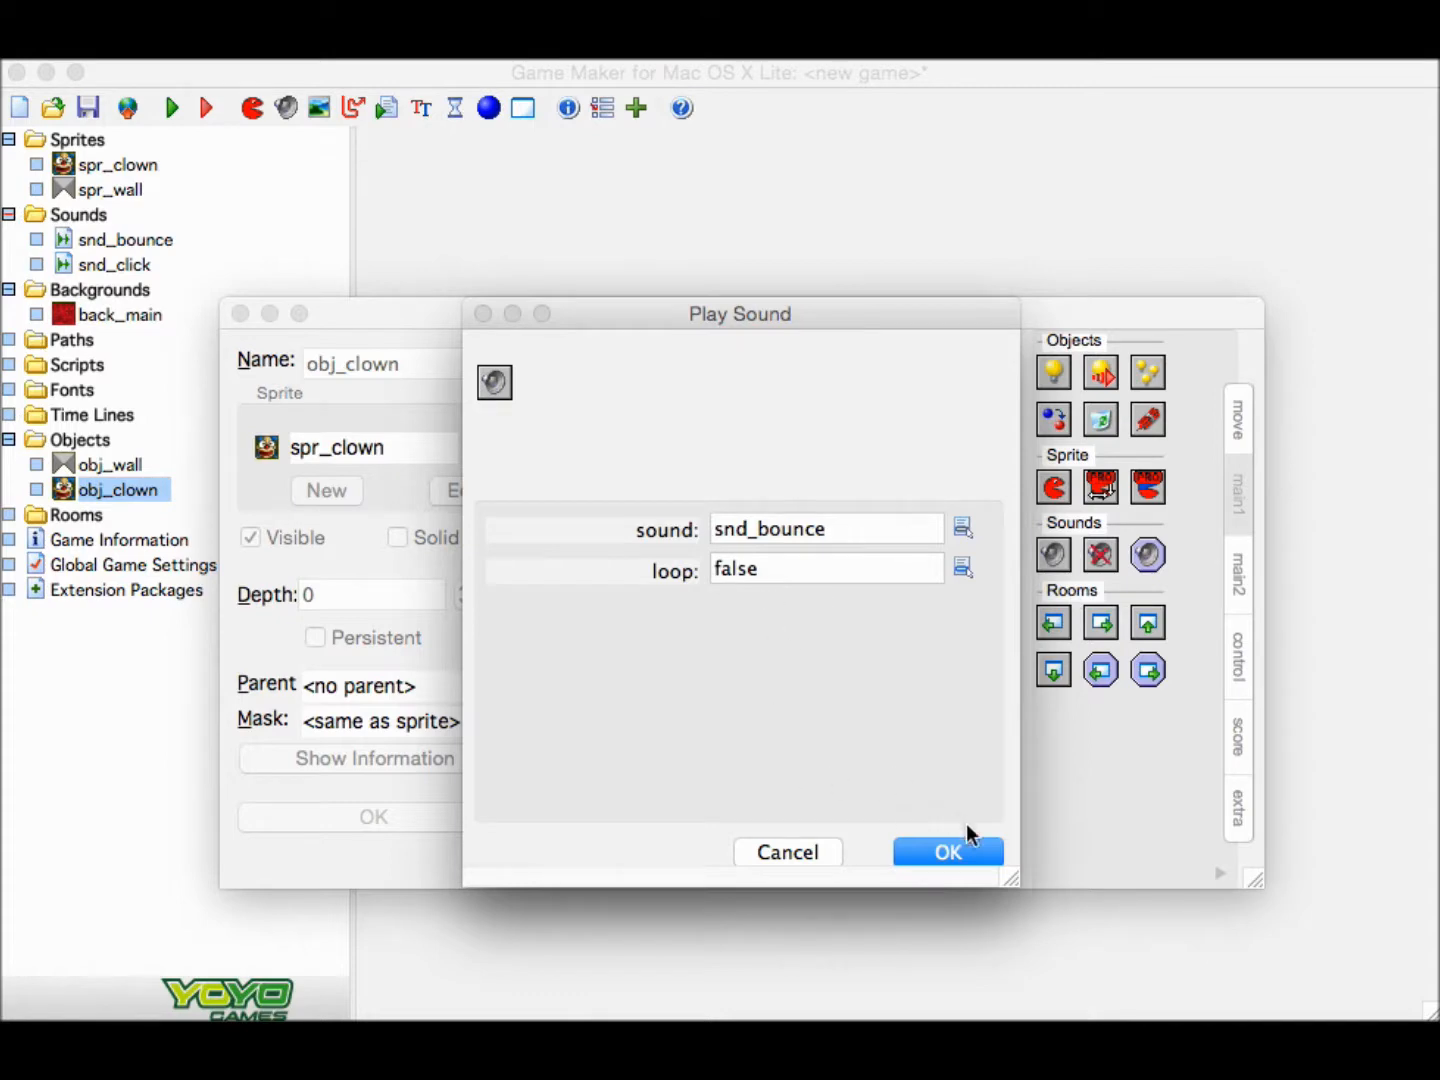
pyautogui.click(963, 852)
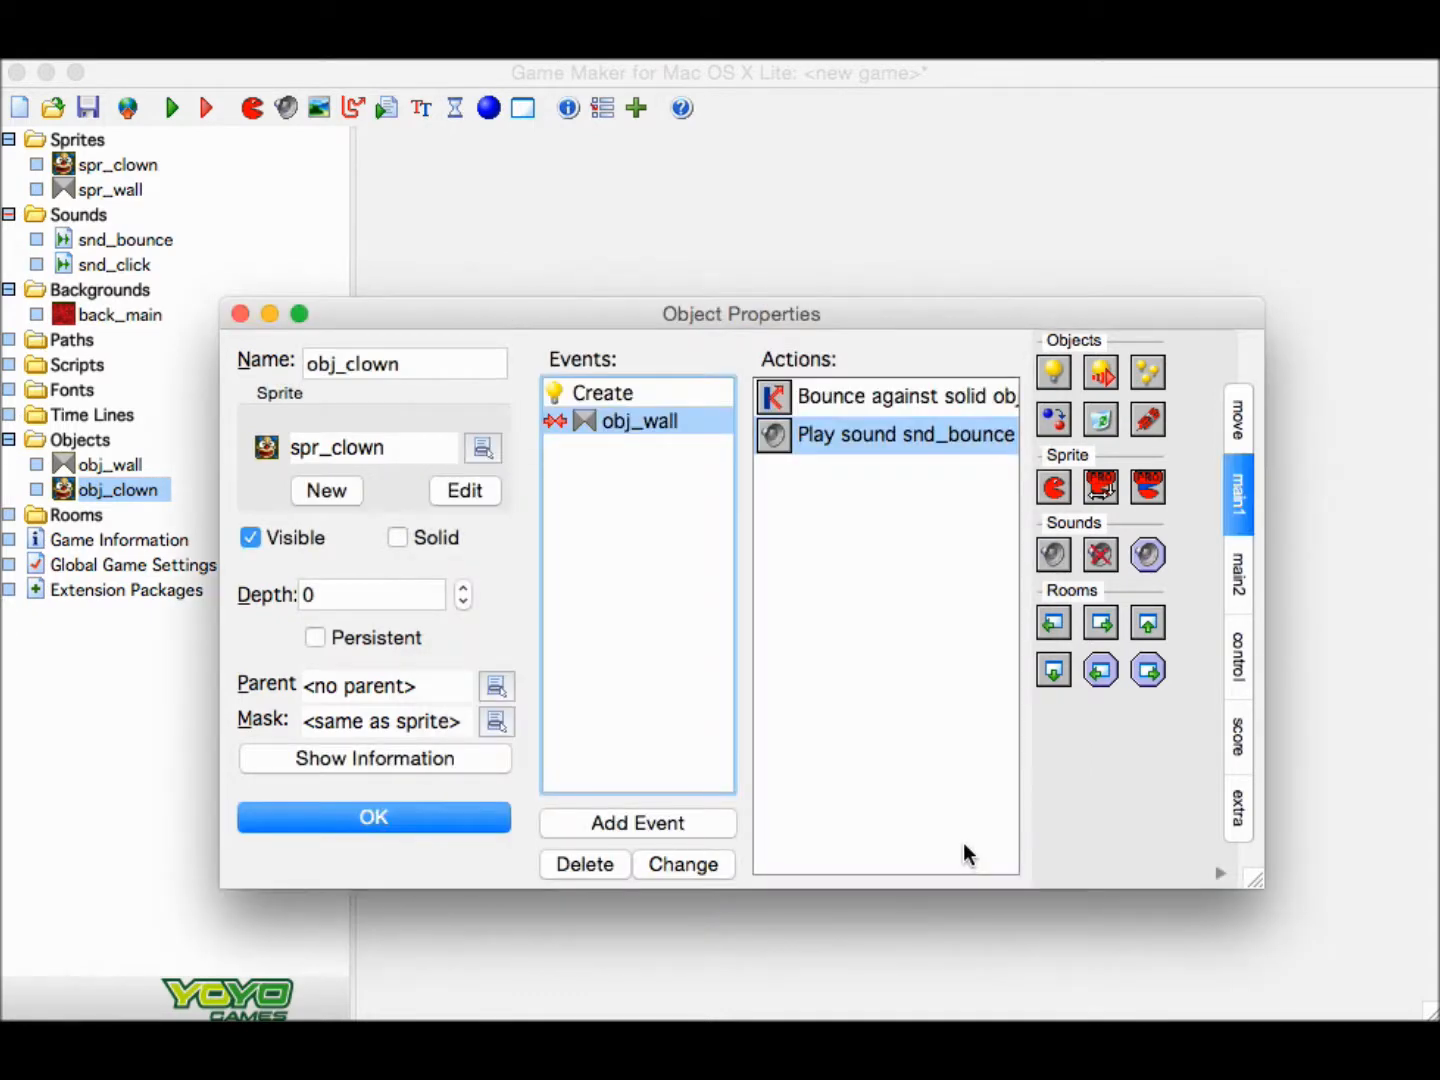
# Add a mouse Left Pressed event to obj_clown with a Set Score action of 10, marked Relative.
pyautogui.click(641, 826)
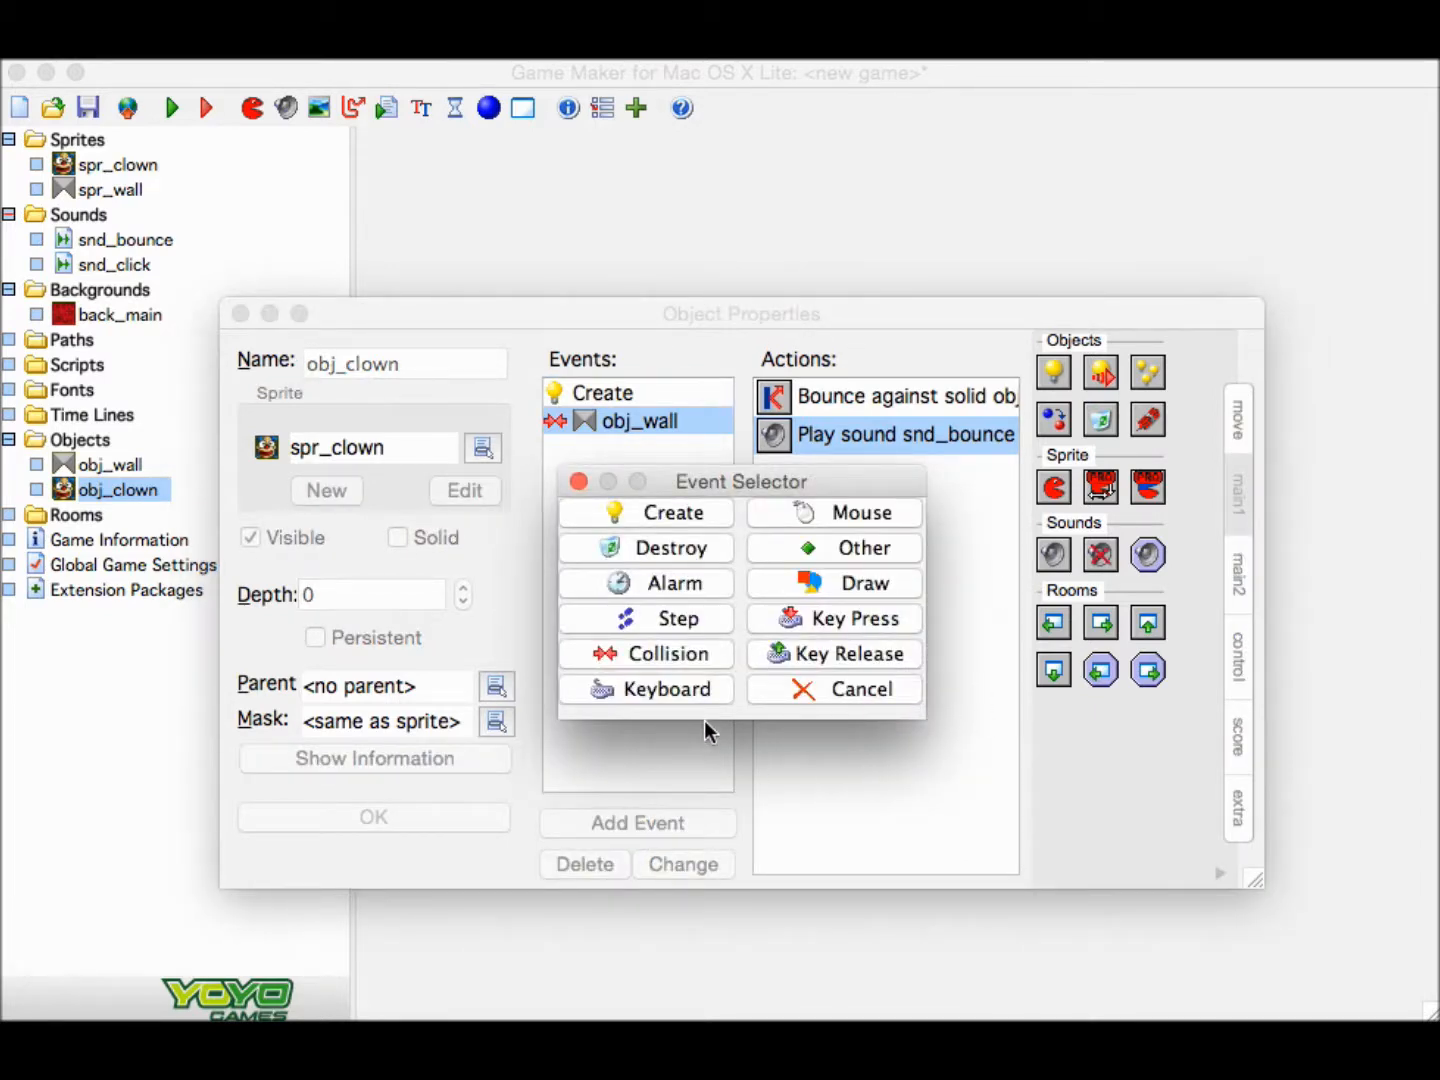
pyautogui.click(833, 512)
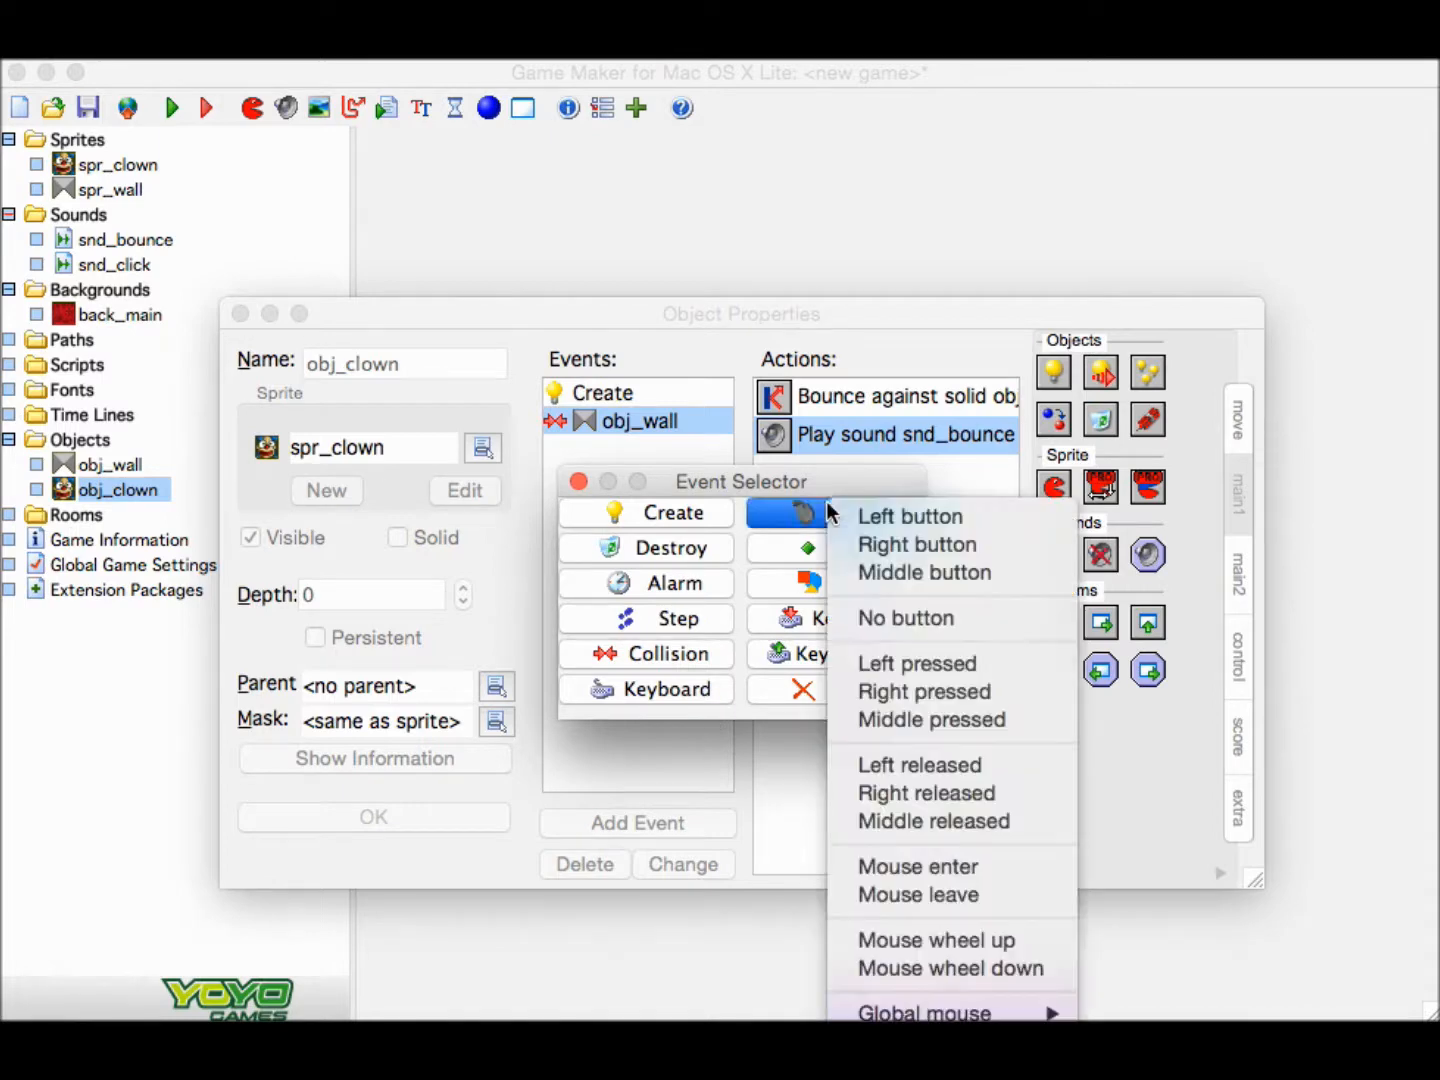
pyautogui.click(962, 665)
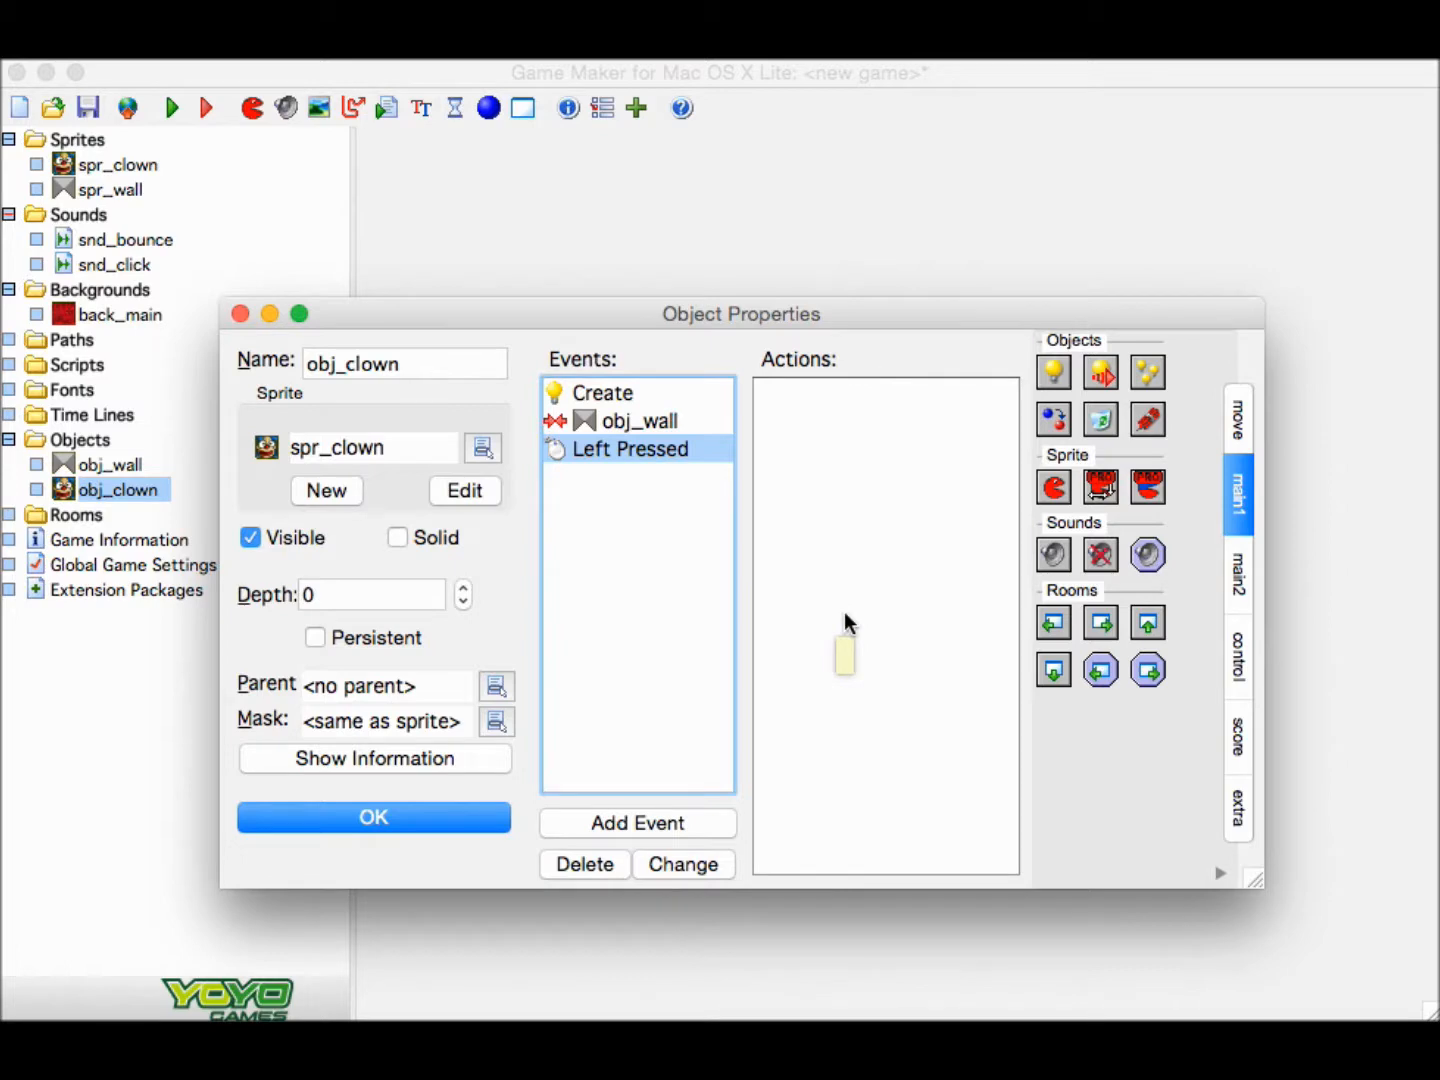
pyautogui.click(1238, 585)
pyautogui.click(1240, 733)
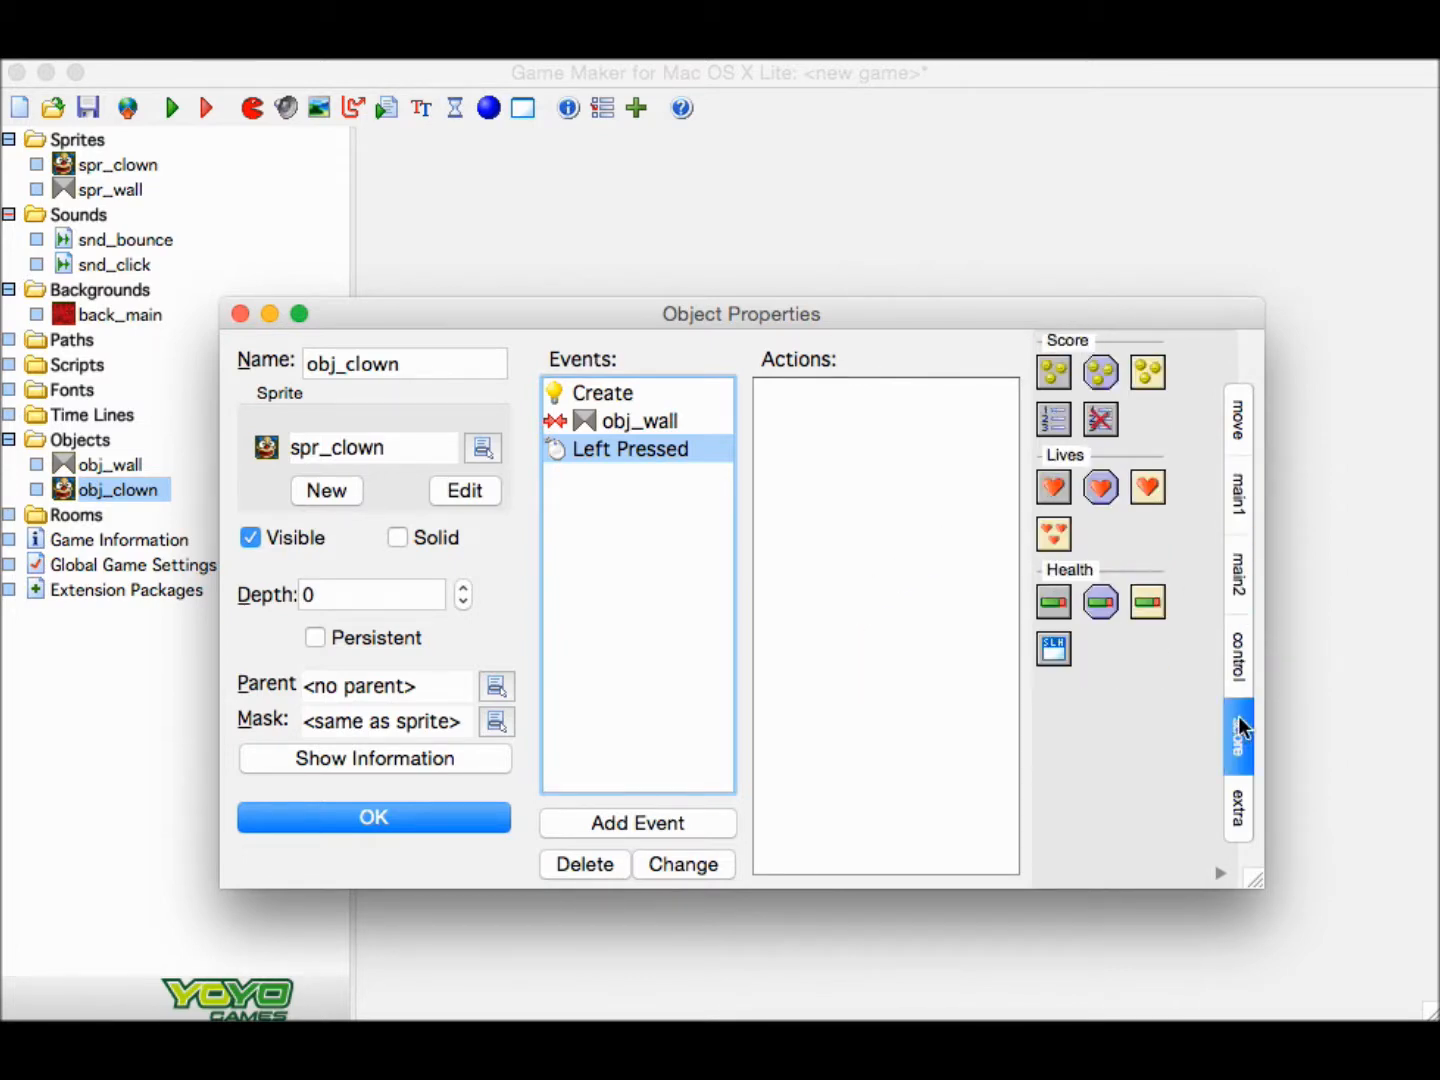
pyautogui.moveTo(1054, 375); pyautogui.dragTo(941, 478)
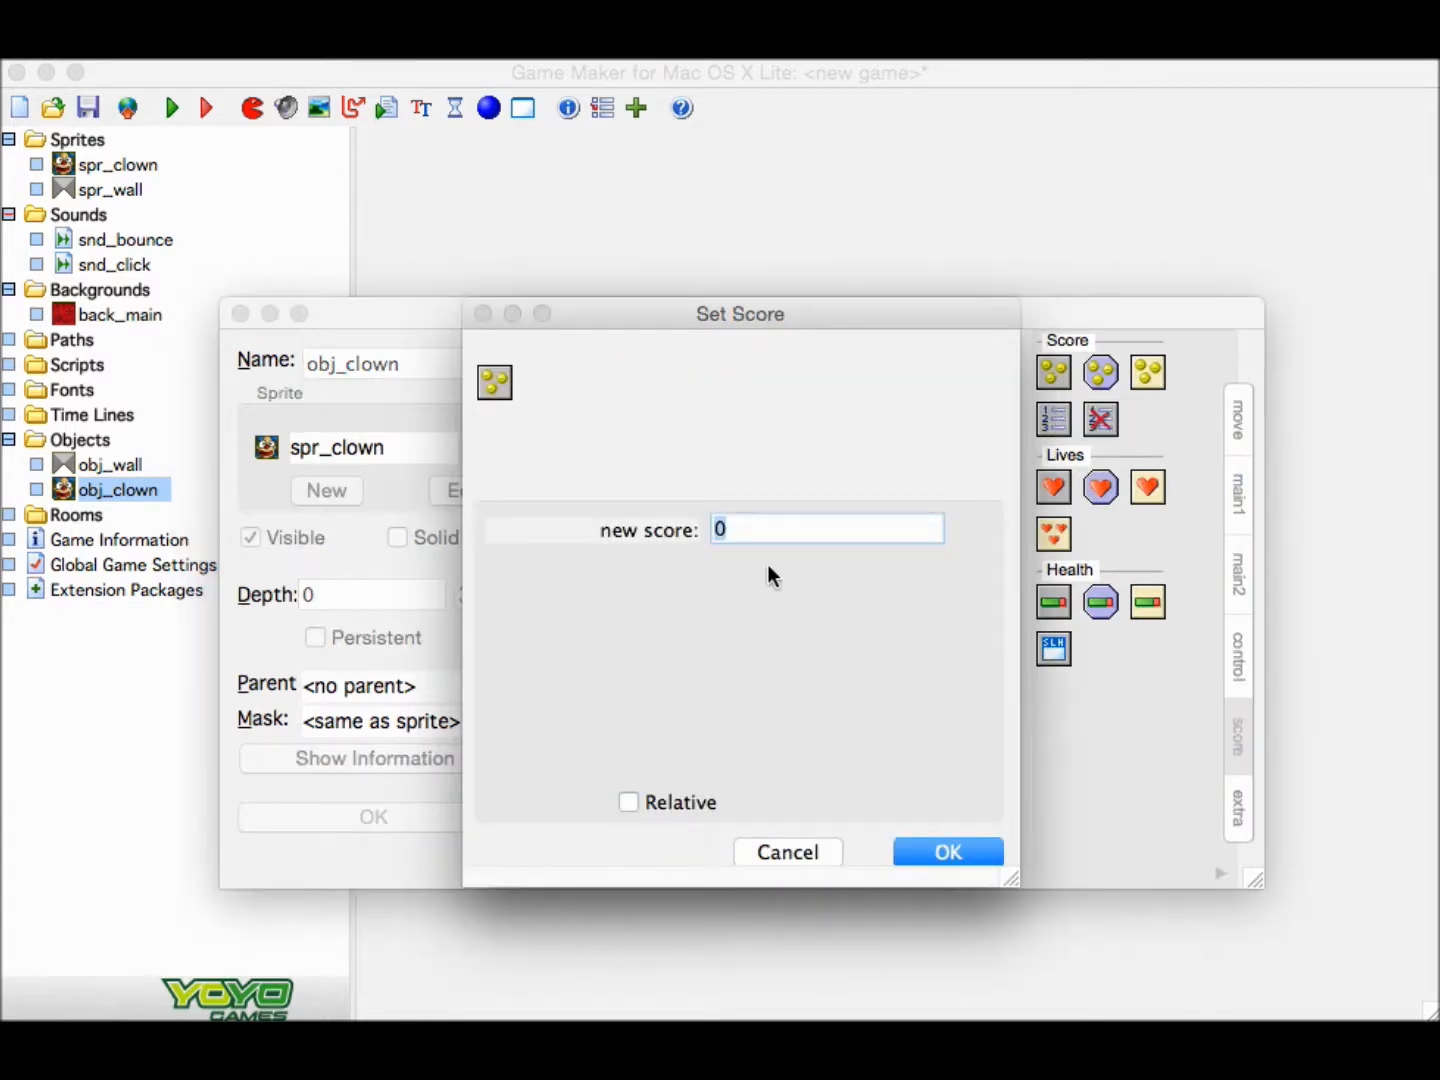
pyautogui.write('10')
pyautogui.click(628, 802)
pyautogui.click(924, 854)
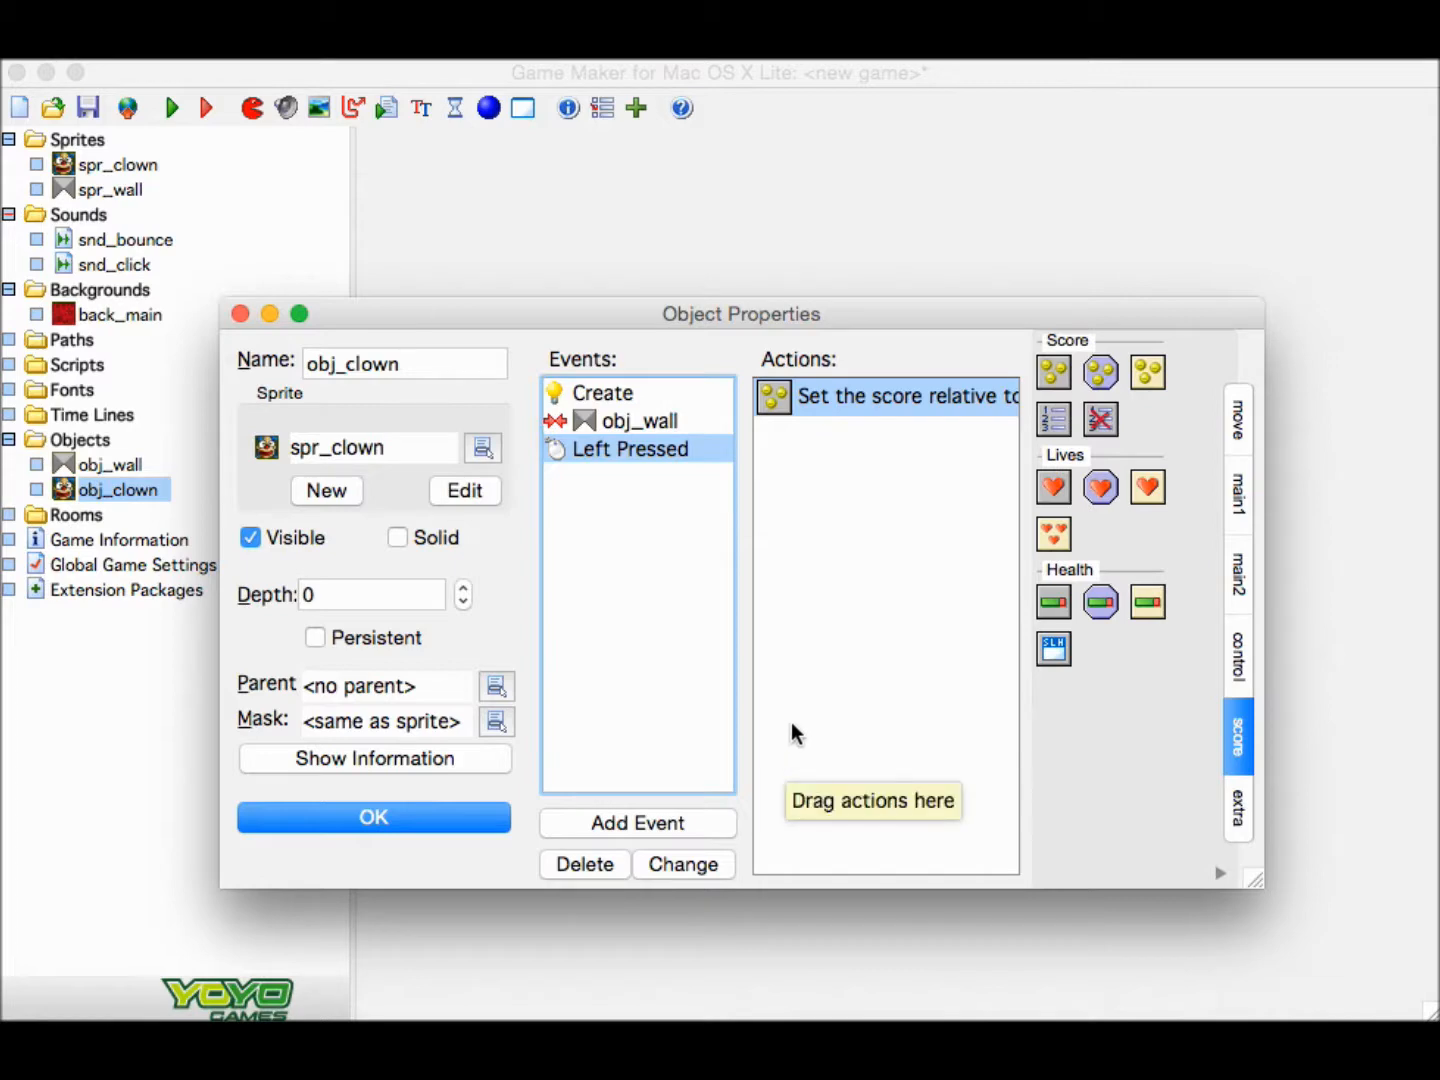
# Add a Play Sound action to the Left Pressed event using snd_click, with loop left at false.
pyautogui.click(1239, 492)
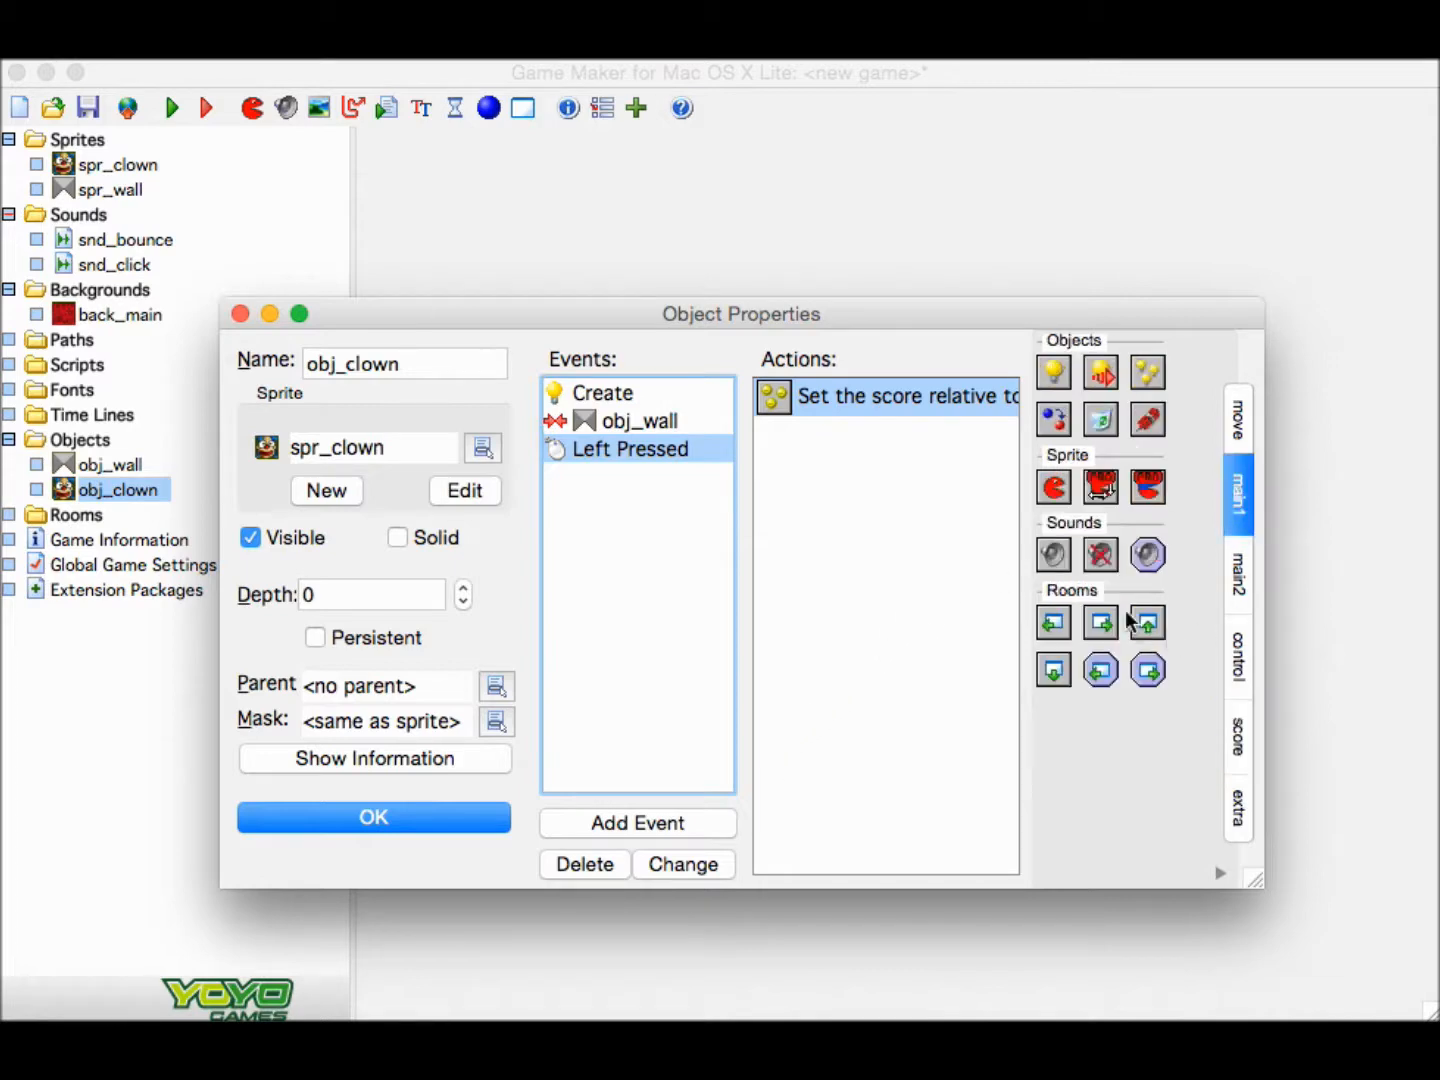
pyautogui.moveTo(1062, 559); pyautogui.dragTo(860, 585)
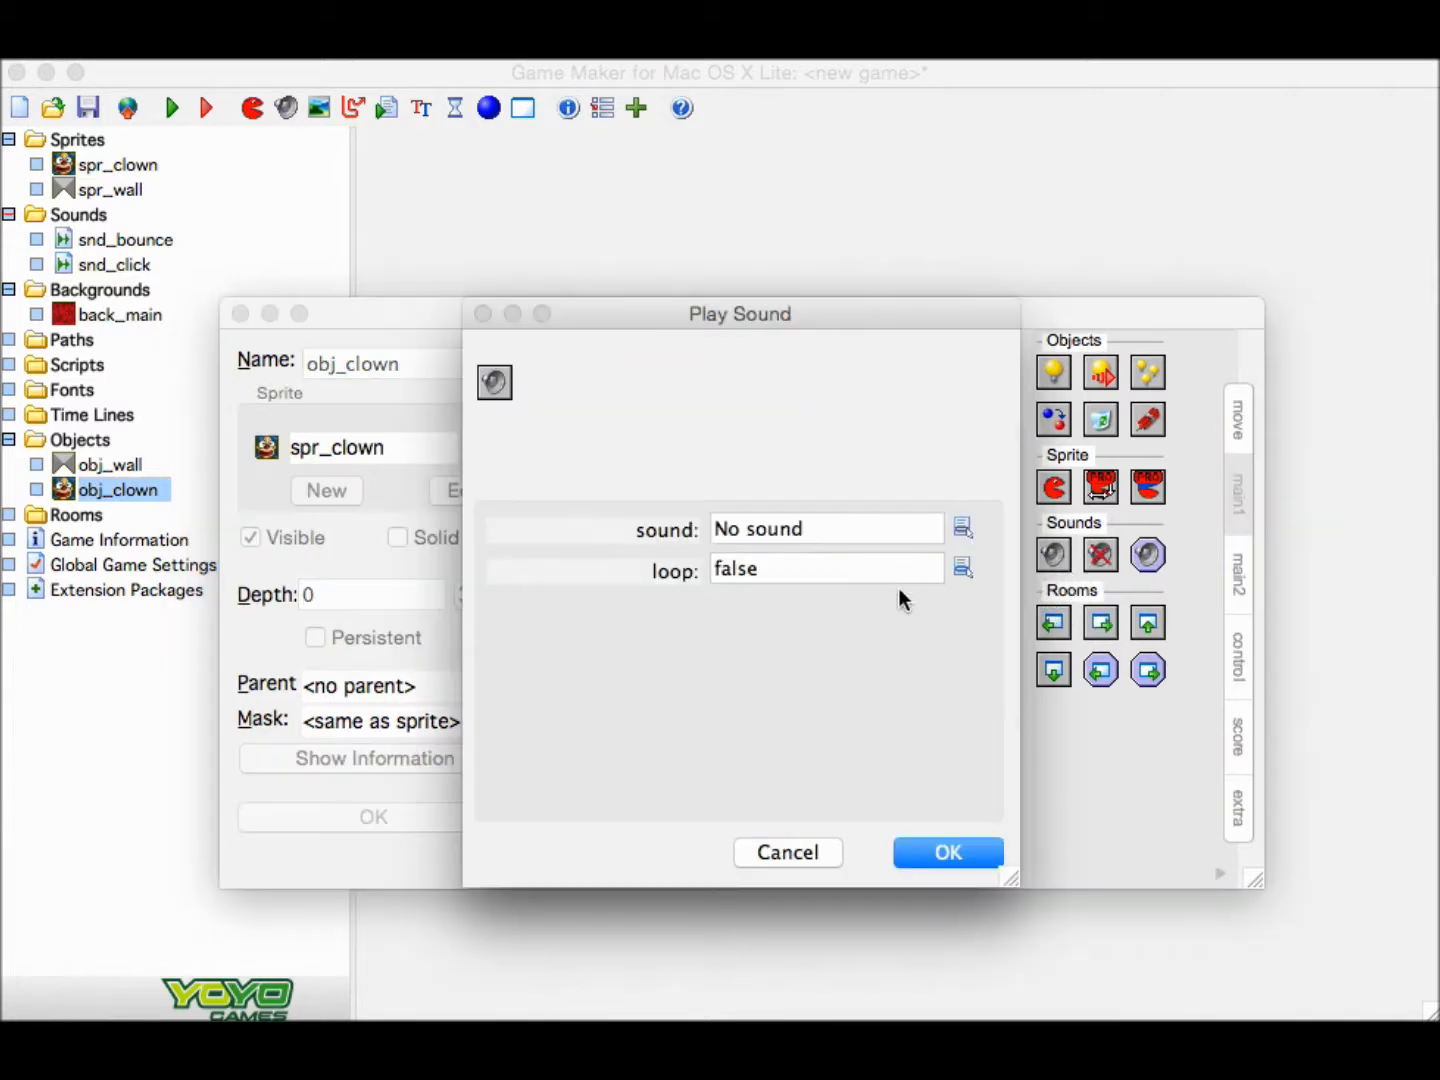
pyautogui.click(961, 528)
pyautogui.click(1042, 598)
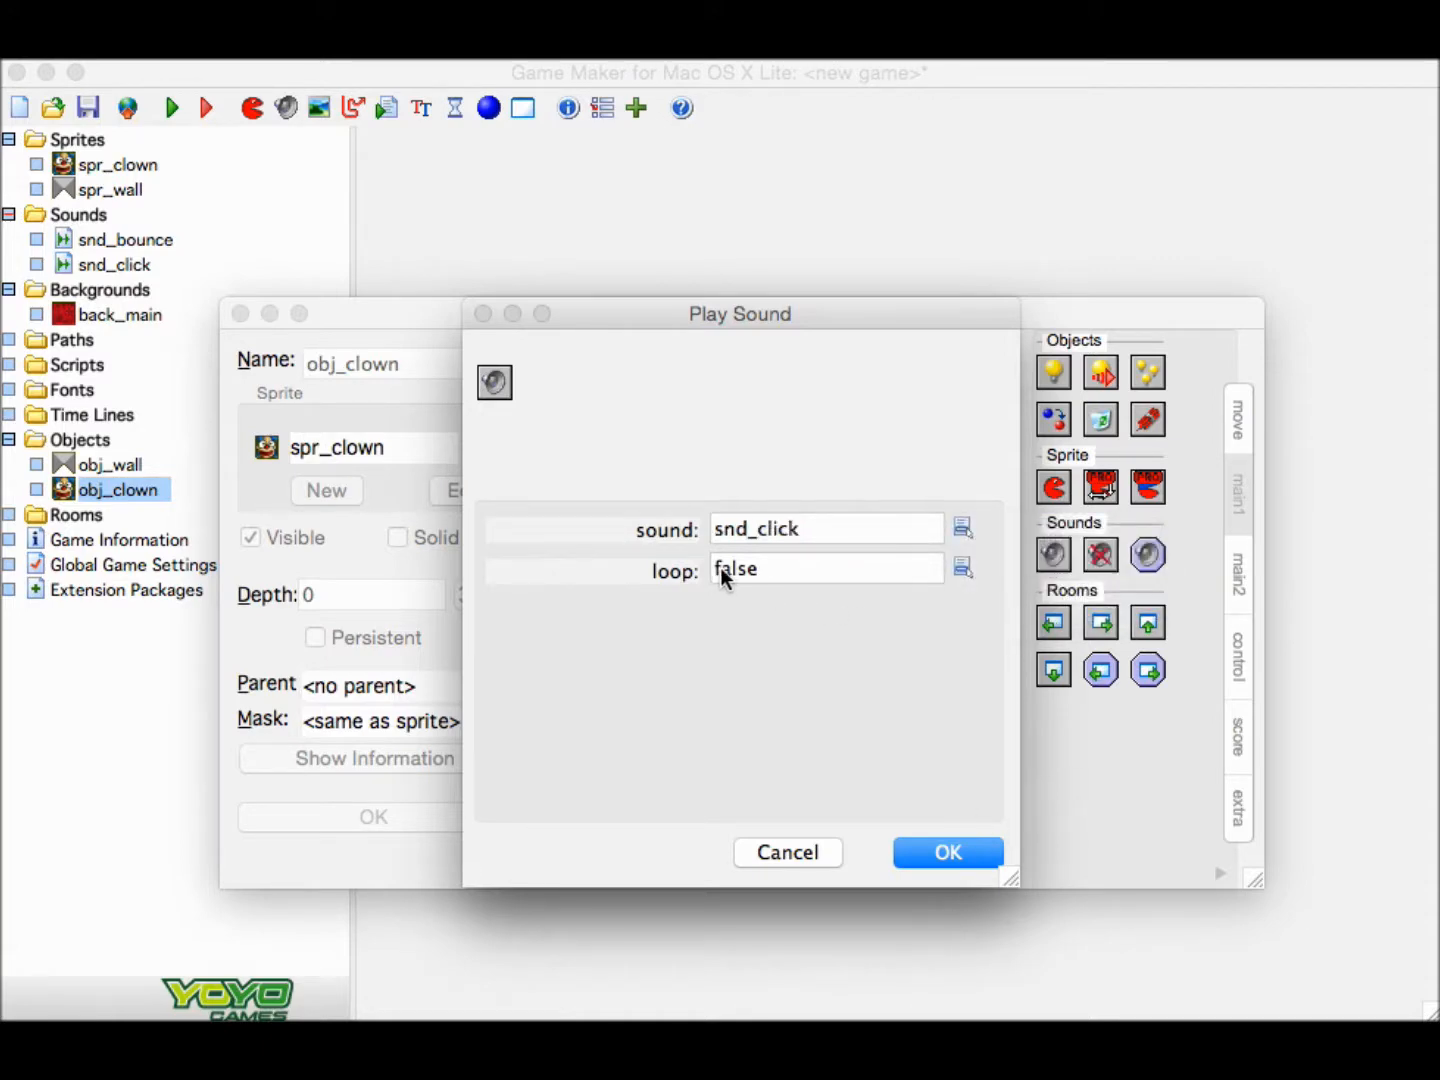
pyautogui.click(926, 852)
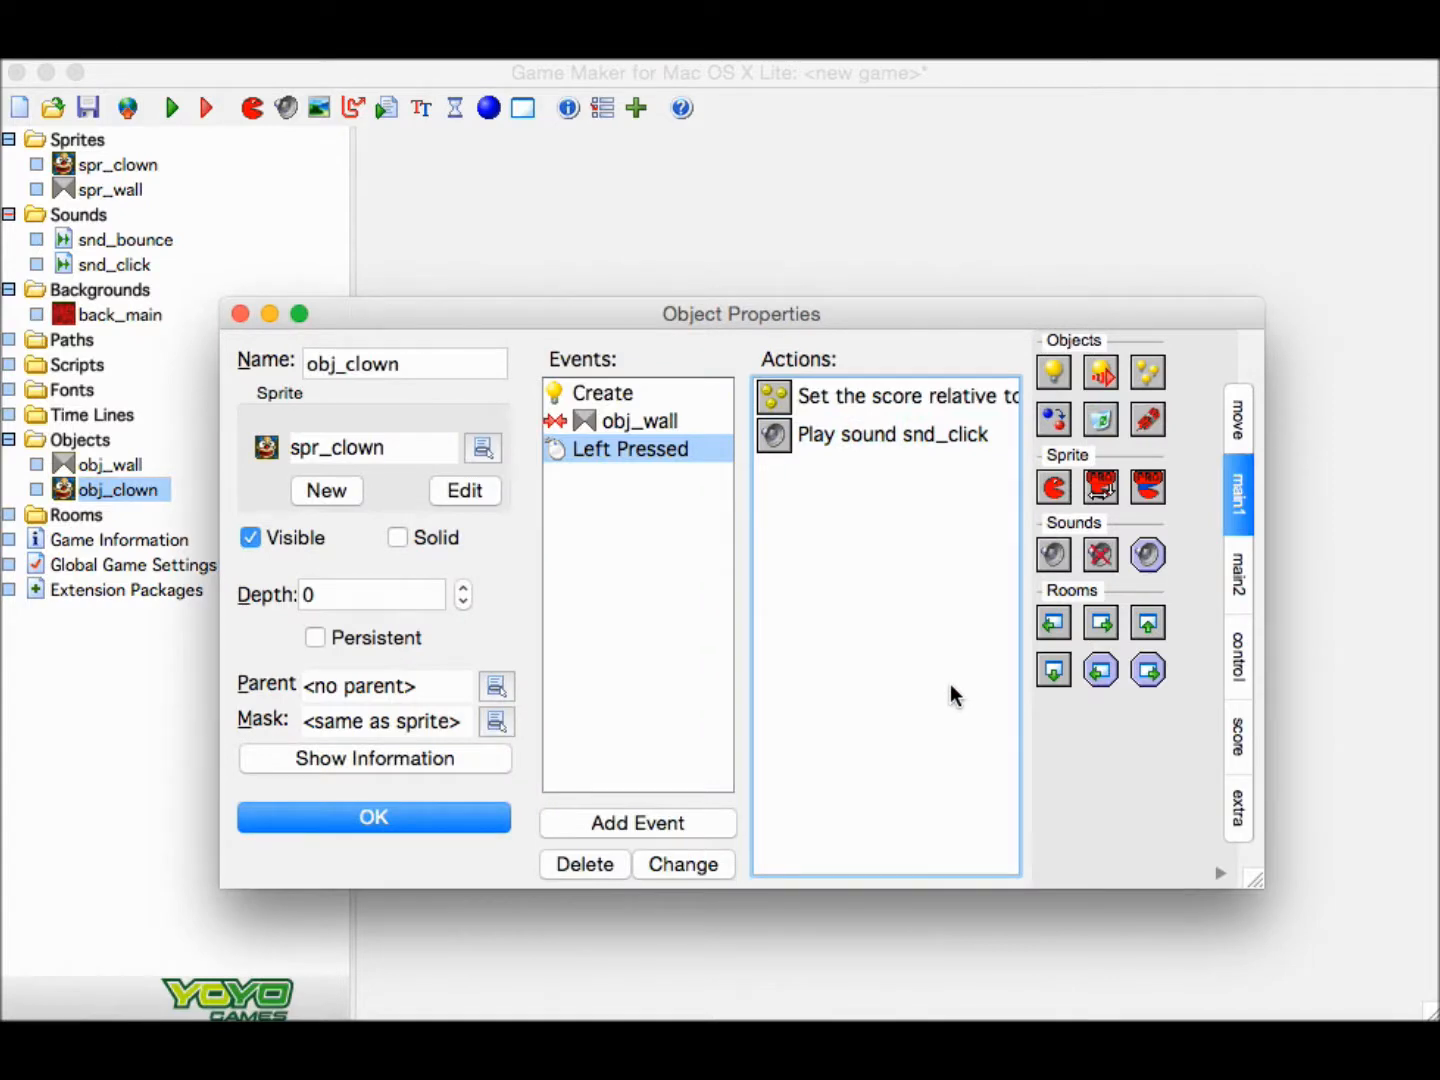
# Add a Jump to Random action to the Left Pressed event, keeping both snap values at 0.
pyautogui.click(1223, 420)
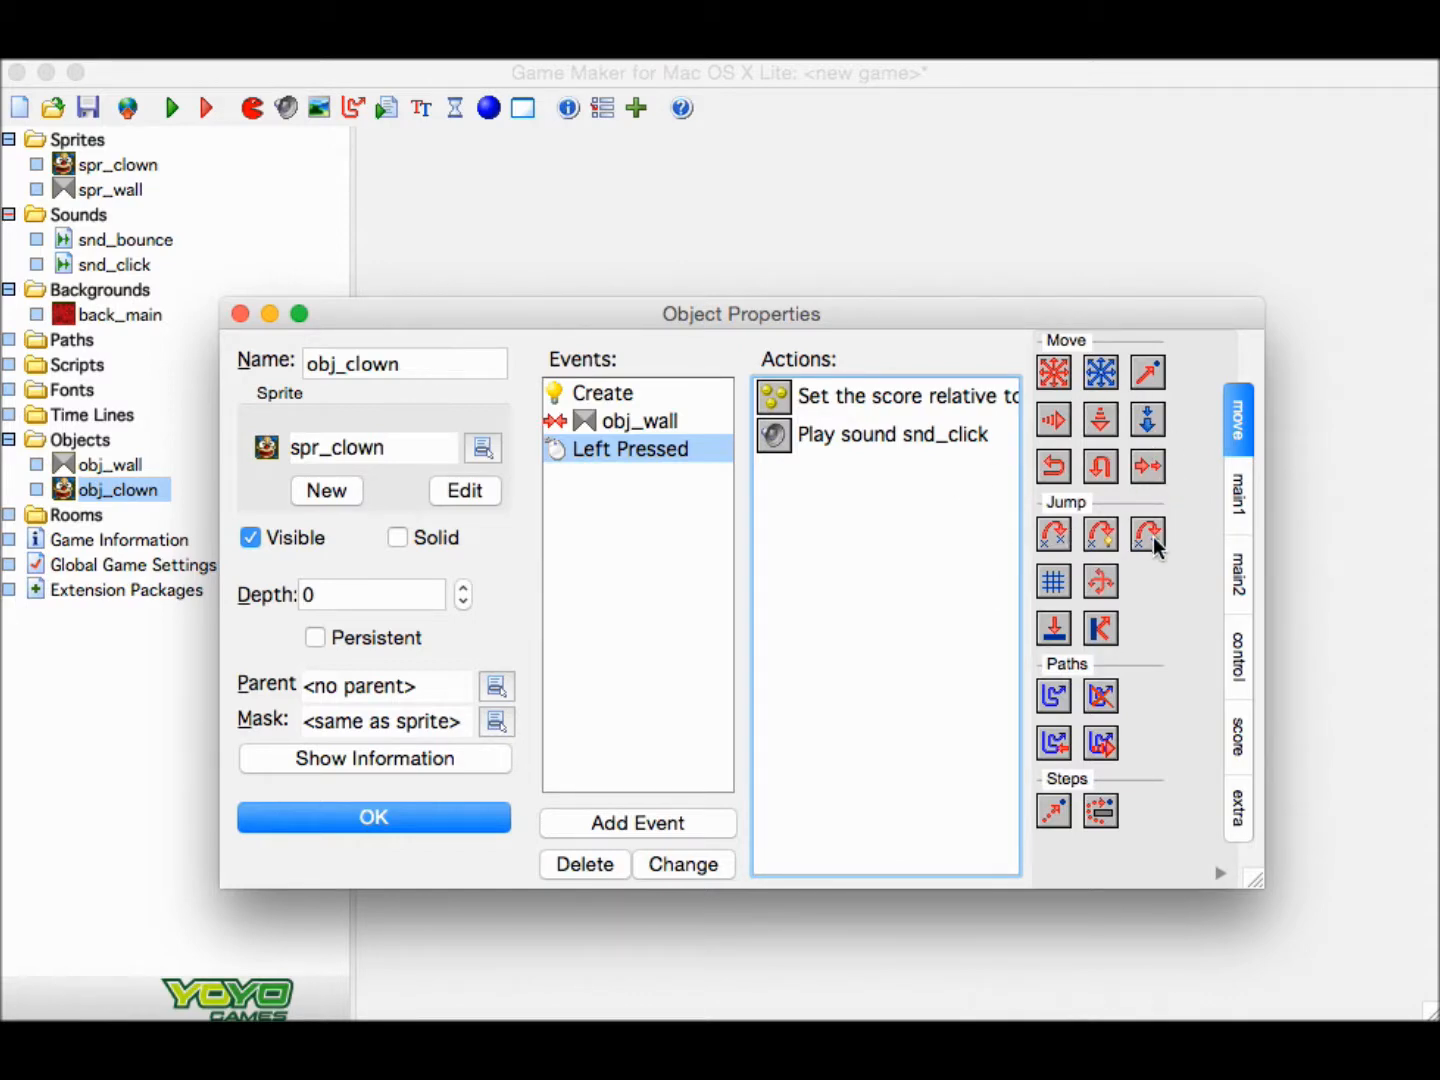
pyautogui.moveTo(1159, 542); pyautogui.dragTo(923, 545)
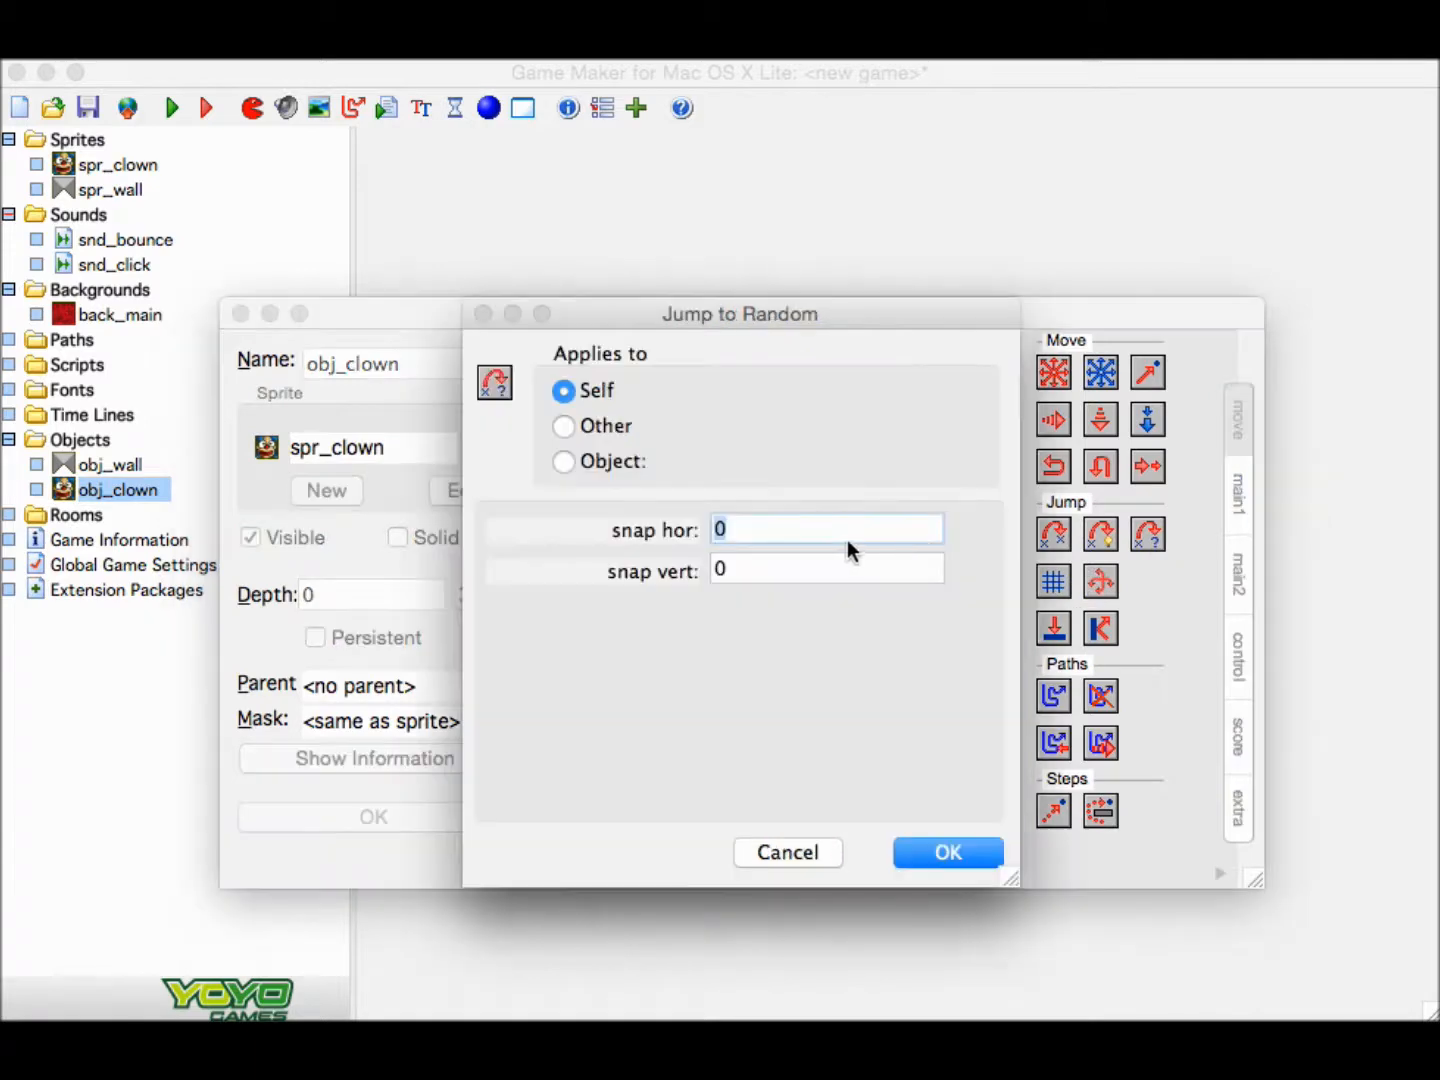
pyautogui.click(919, 842)
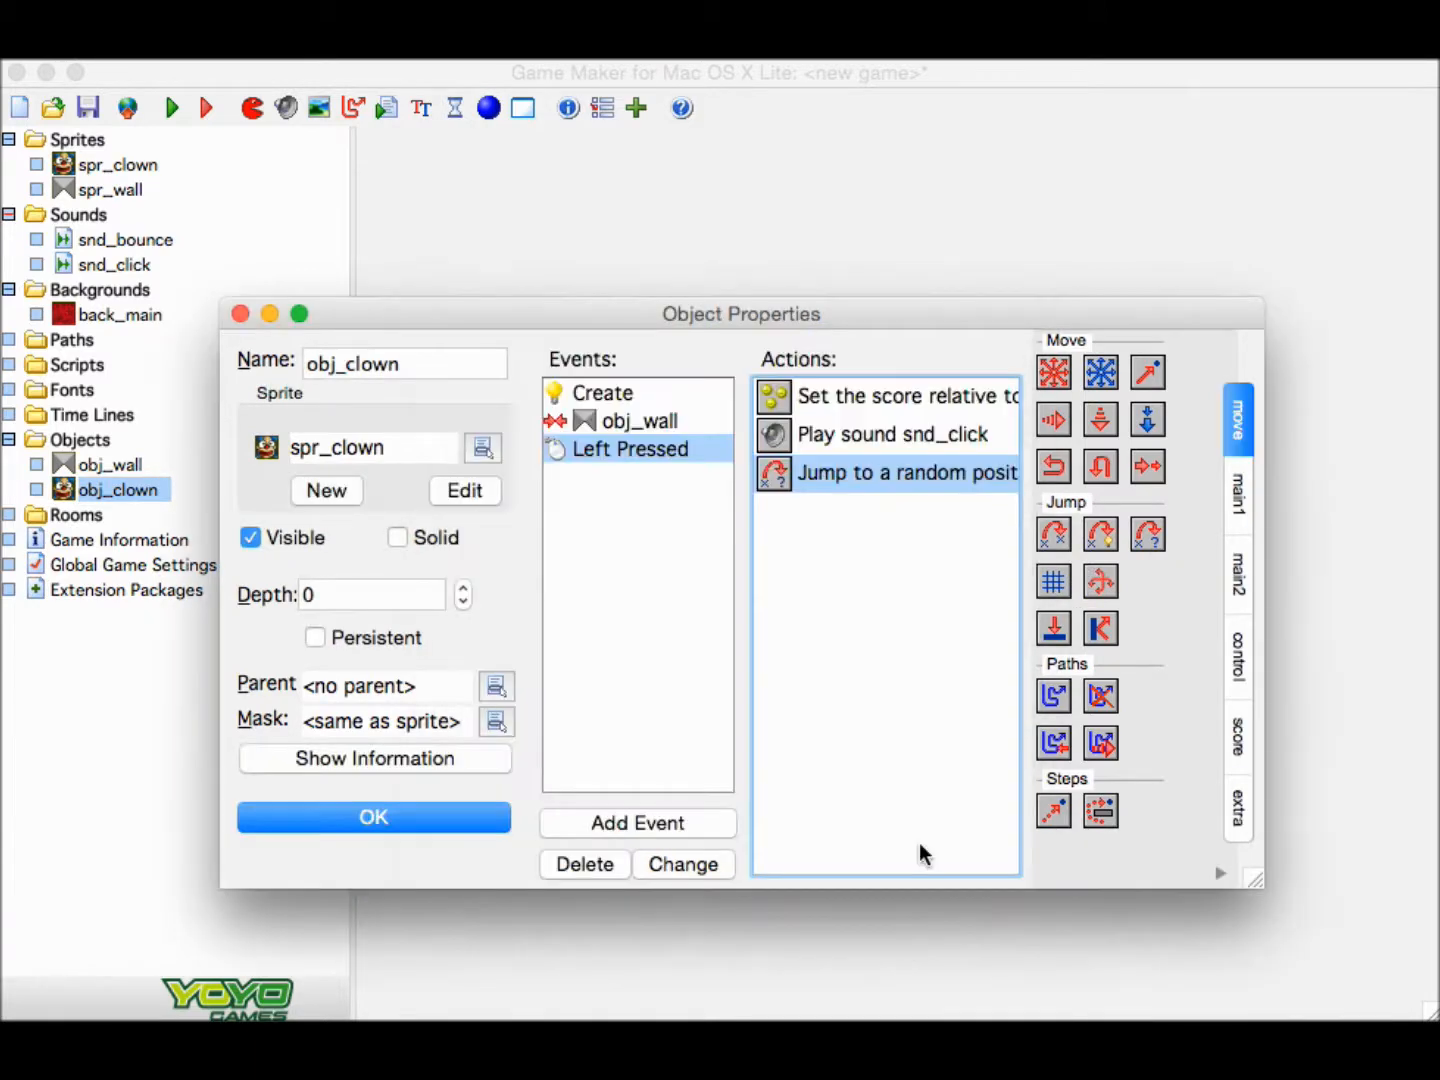
pyautogui.click(887, 628)
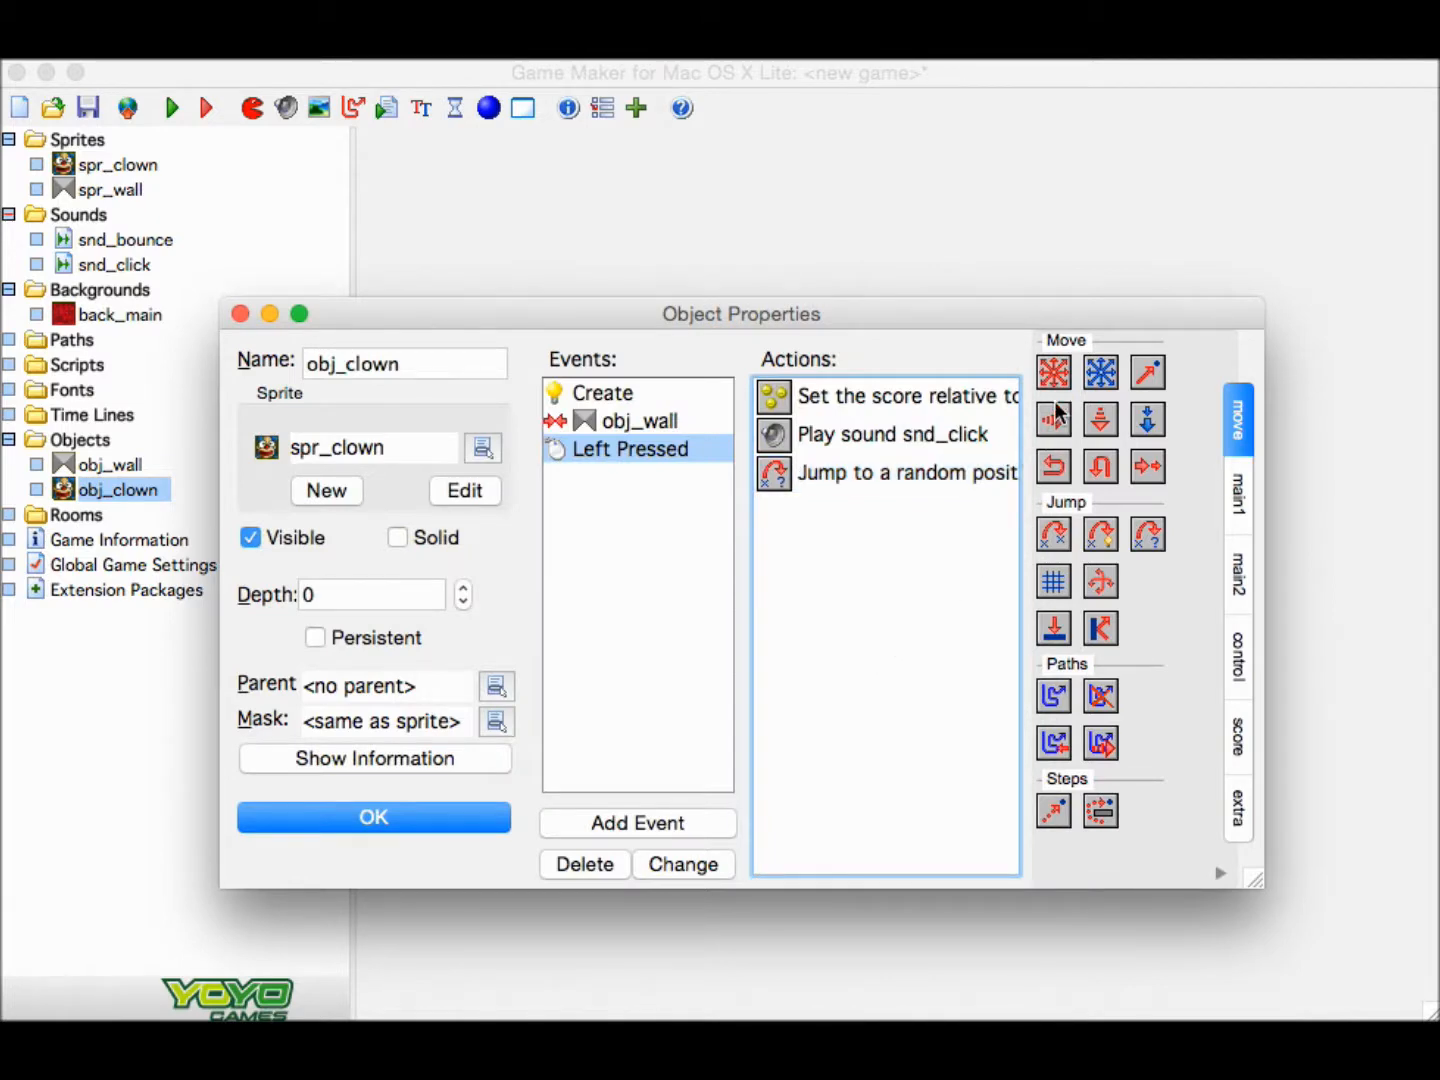
# Add a Move Fixed action to the Left Pressed event and enable all eight directions except the centre stop.
pyautogui.moveTo(1051, 372); pyautogui.dragTo(884, 582)
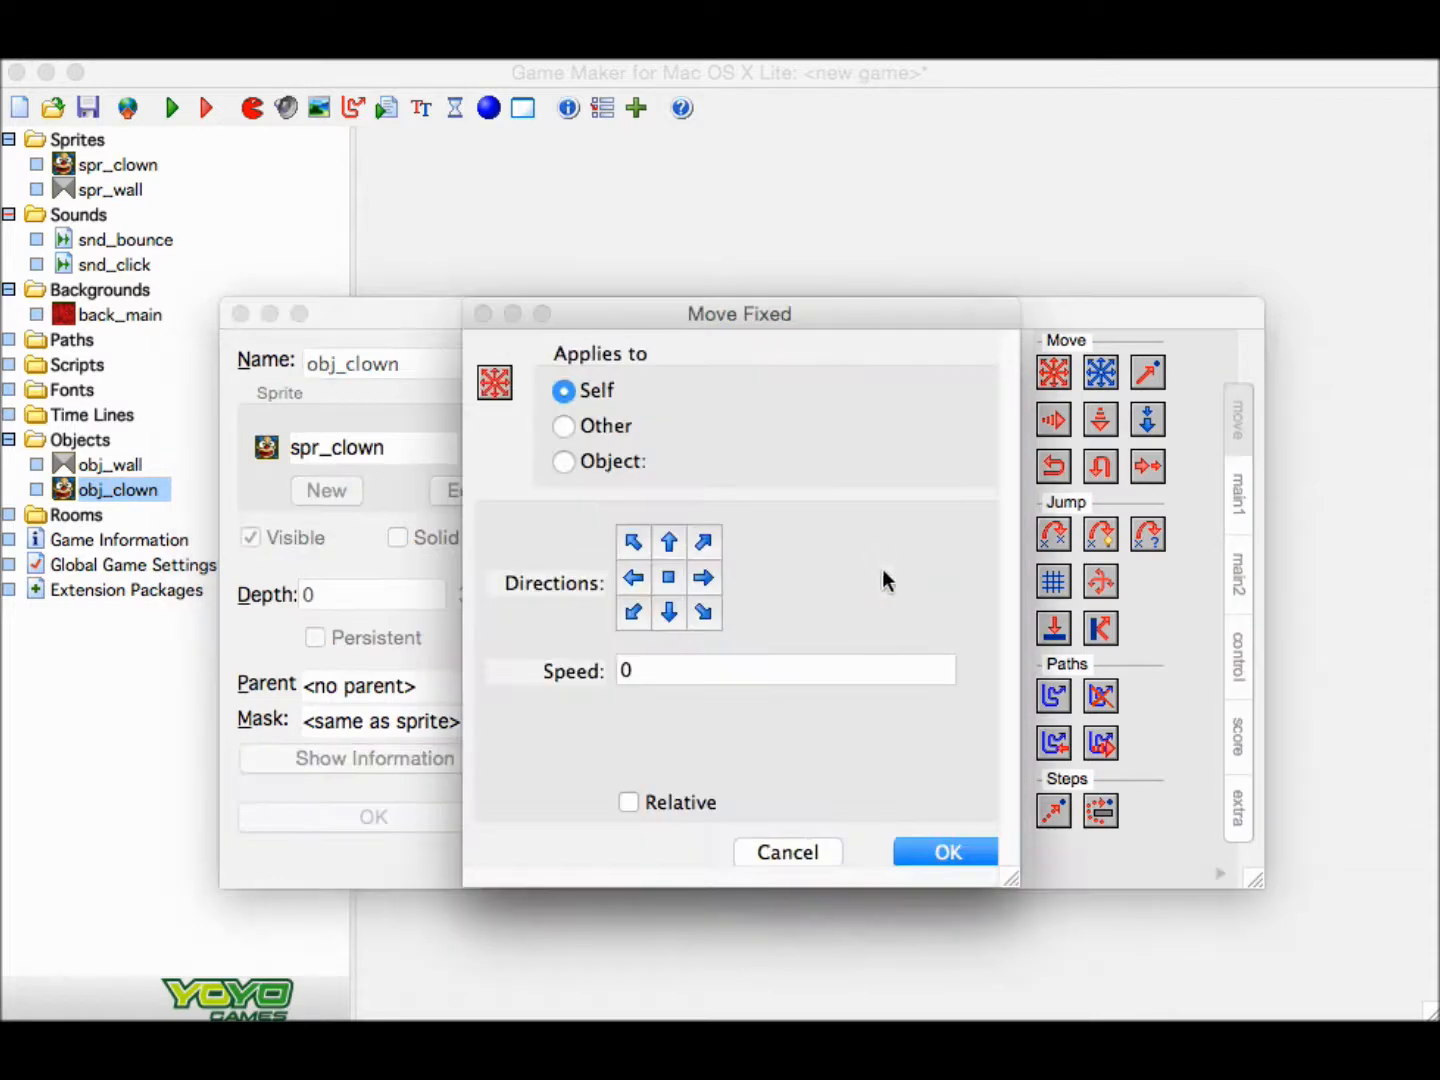
pyautogui.click(633, 543)
pyautogui.click(670, 543)
pyautogui.click(705, 542)
pyautogui.click(704, 579)
pyautogui.click(705, 613)
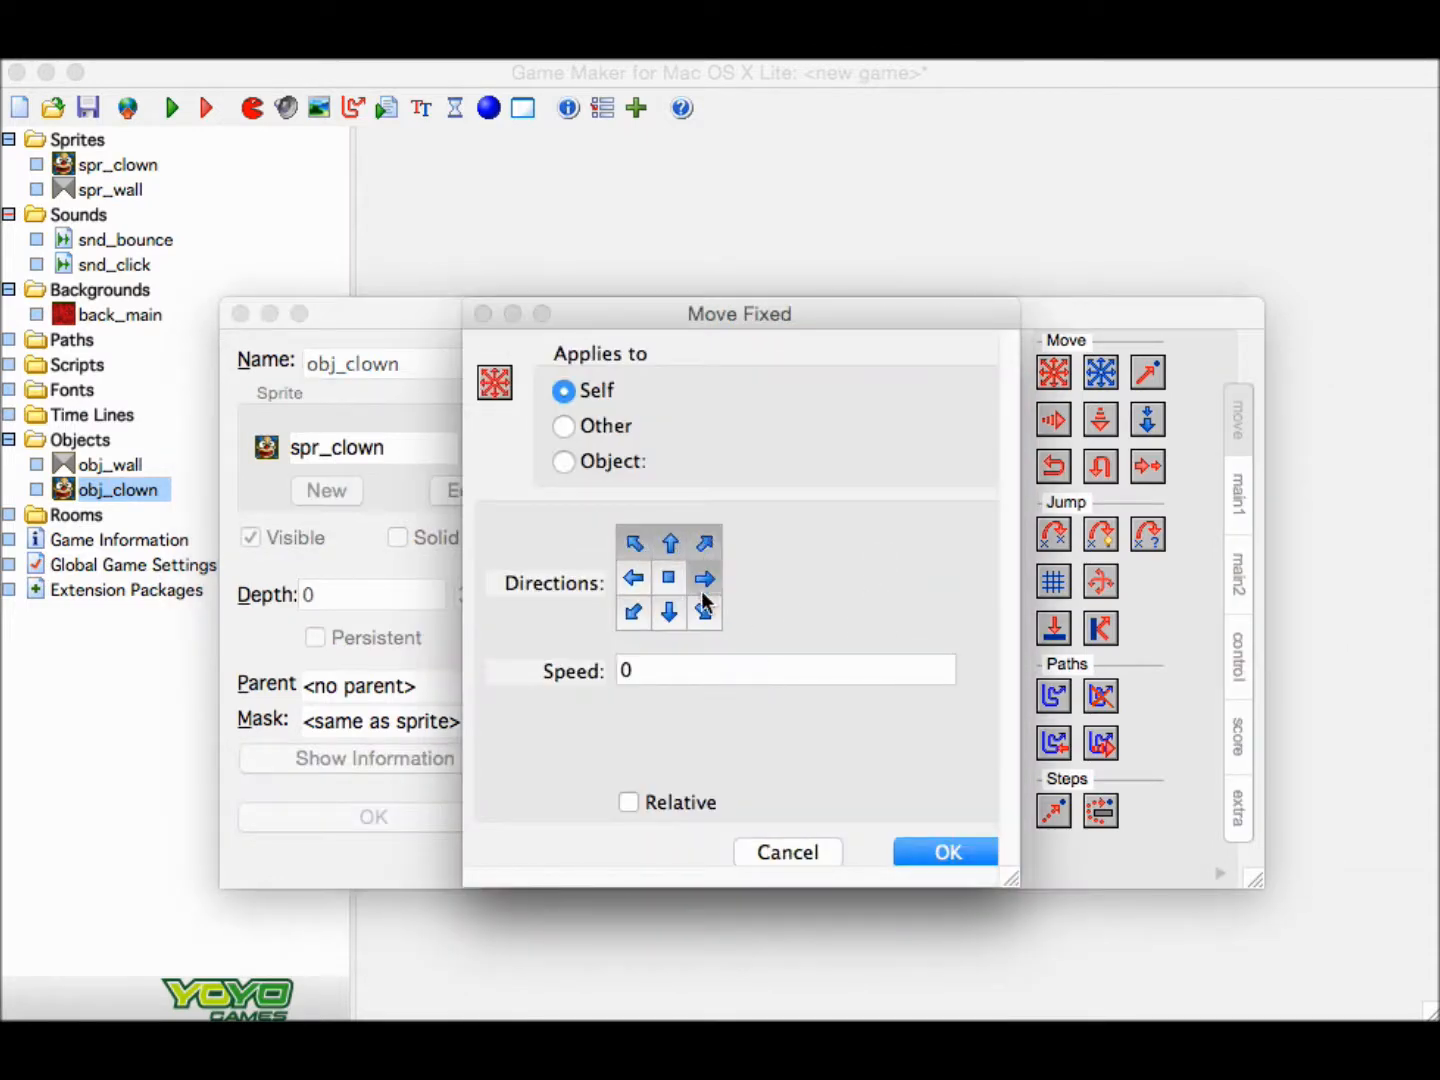
pyautogui.click(669, 613)
pyautogui.click(634, 613)
pyautogui.click(633, 579)
# Set this Move Fixed action's speed to 0.5 with Relative enabled, accept it and close the obj_clown properties.
pyautogui.doubleClick(708, 675)
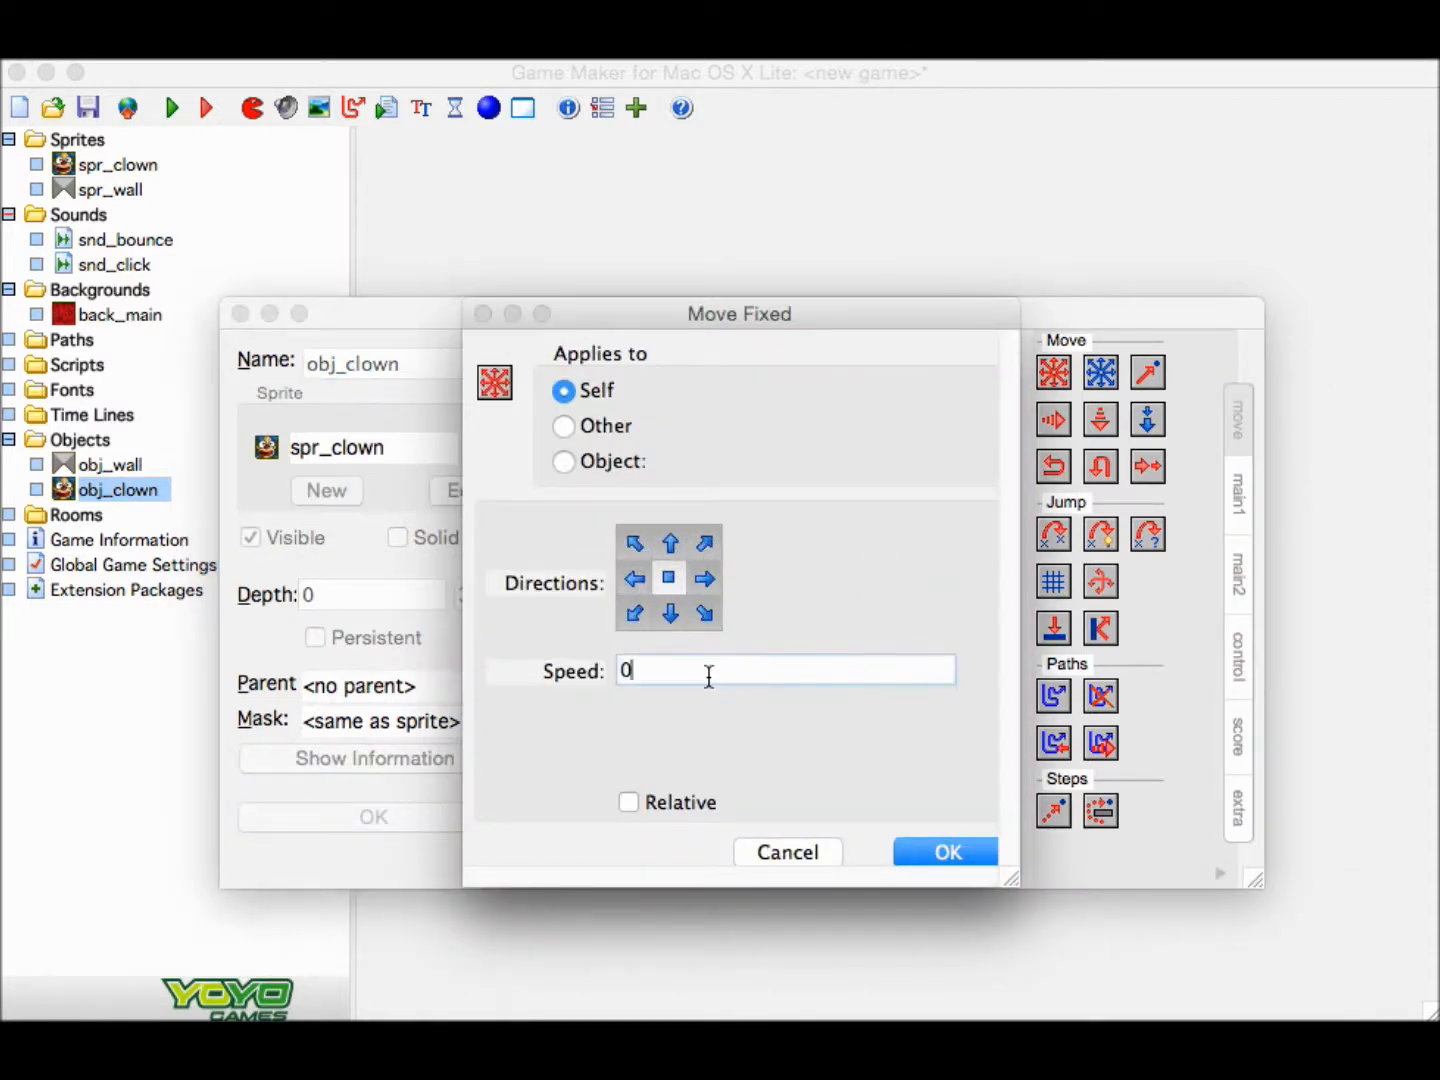
pyautogui.press('BackSpace')
pyautogui.write('0.5')
pyautogui.click(628, 802)
pyautogui.click(931, 853)
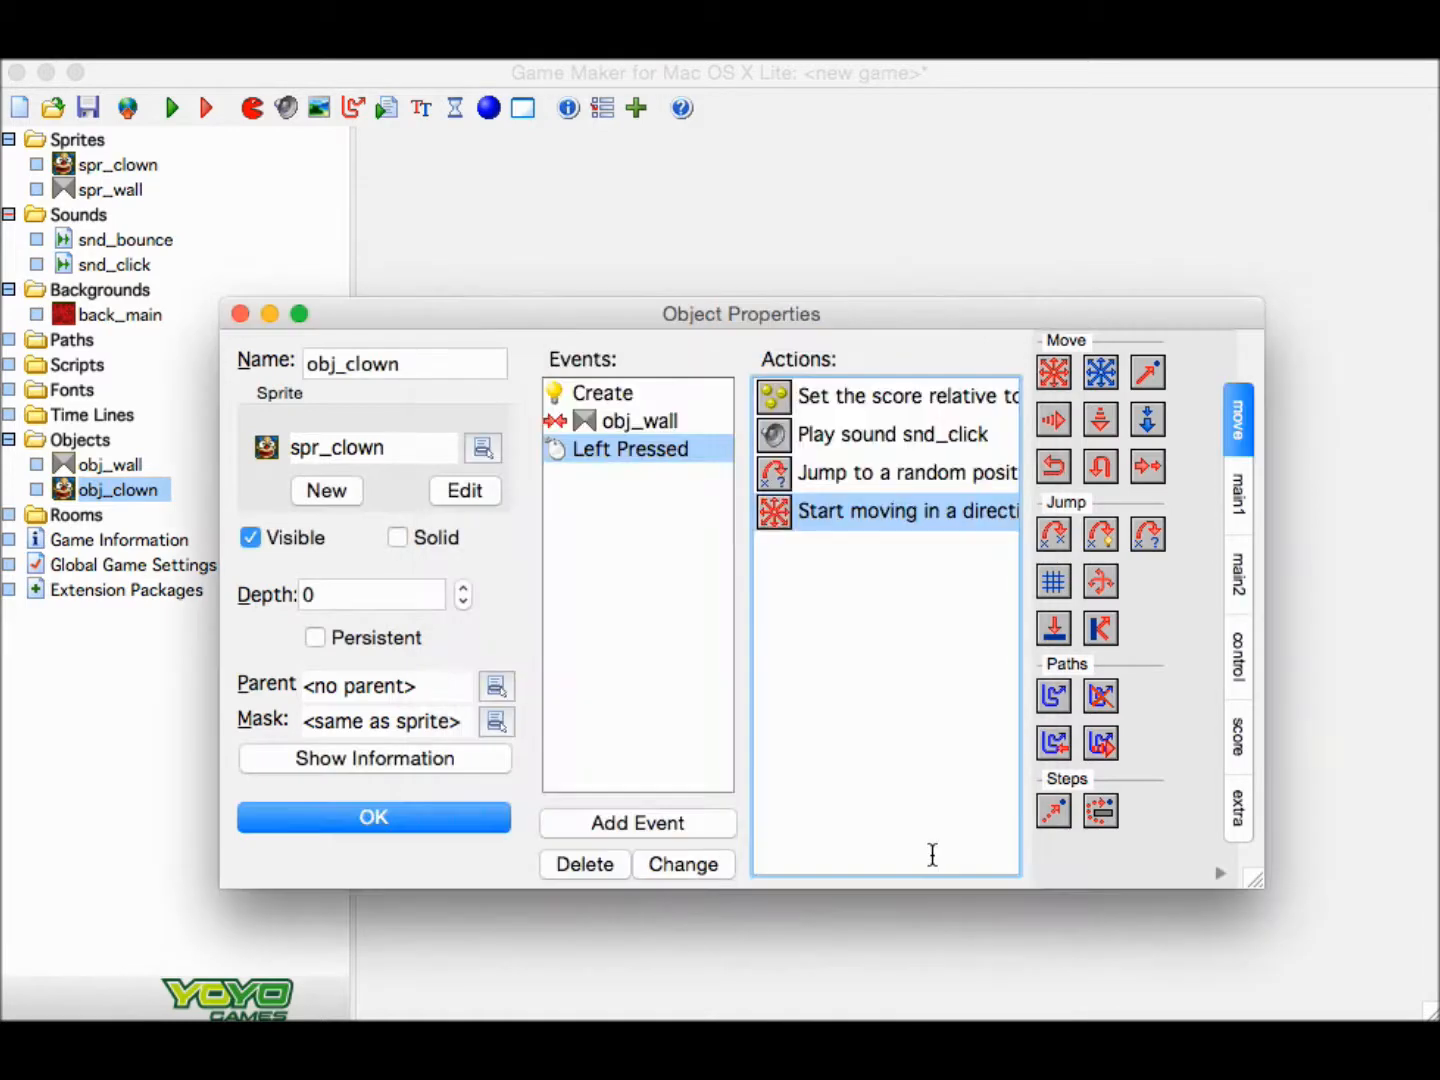
pyautogui.click(479, 817)
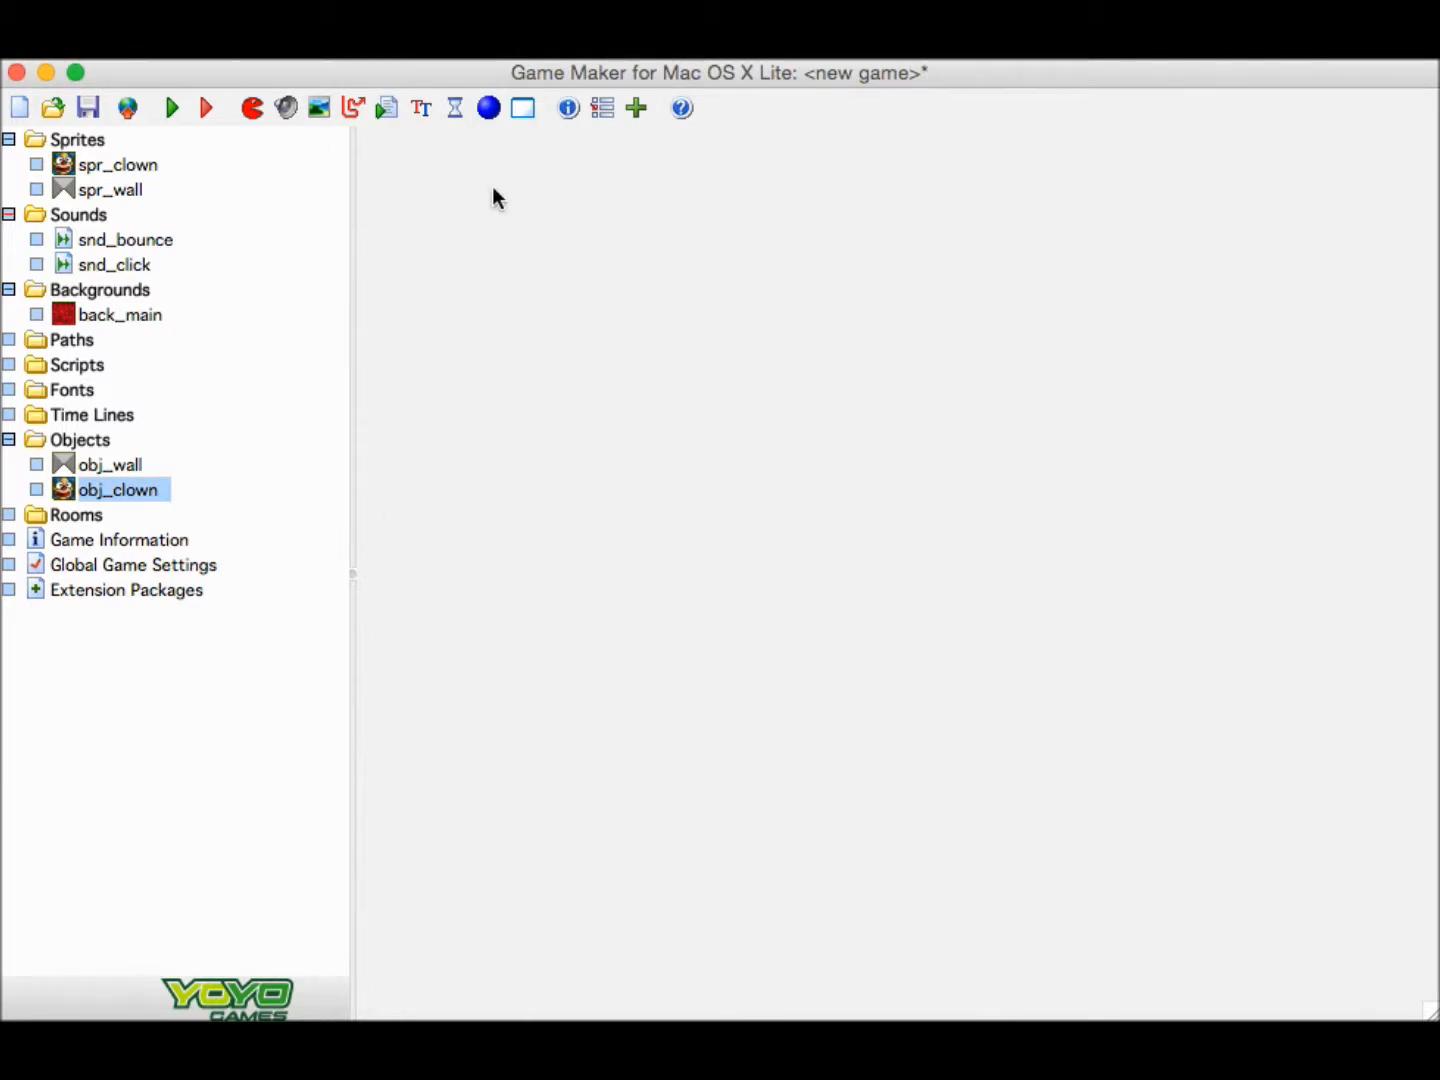
# Create a new room with its whole grid in view and choose obj_wall as the object to add.
pyautogui.click(526, 113)
pyautogui.moveTo(582, 113); pyautogui.dragTo(796, 110)
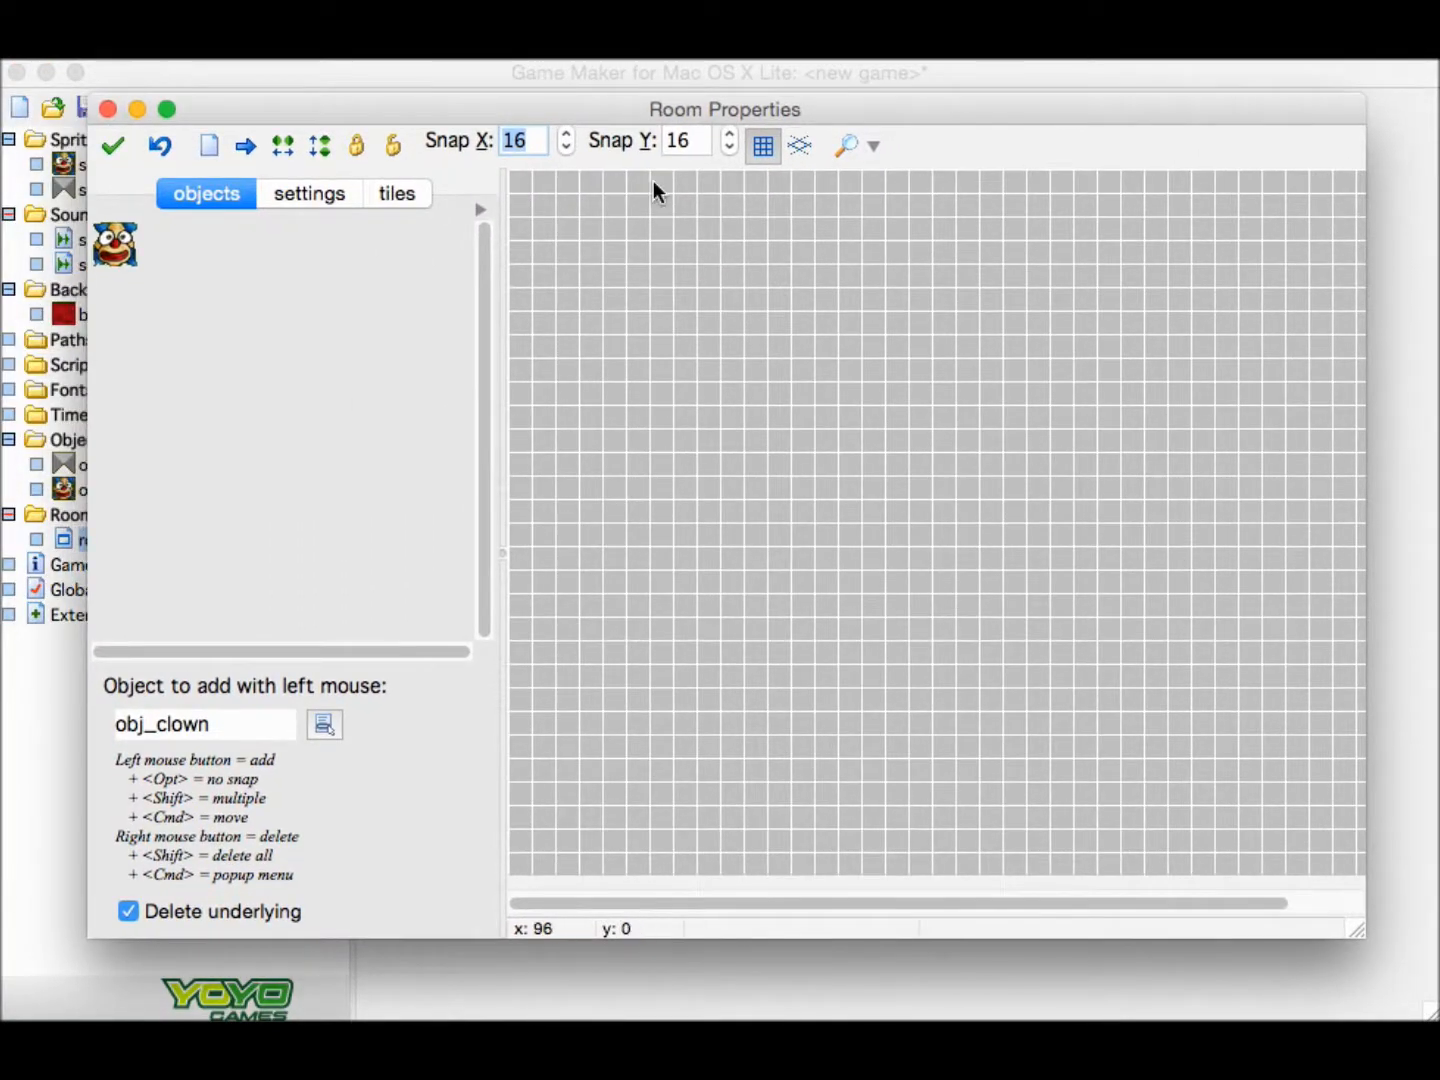
pyautogui.click(133, 250)
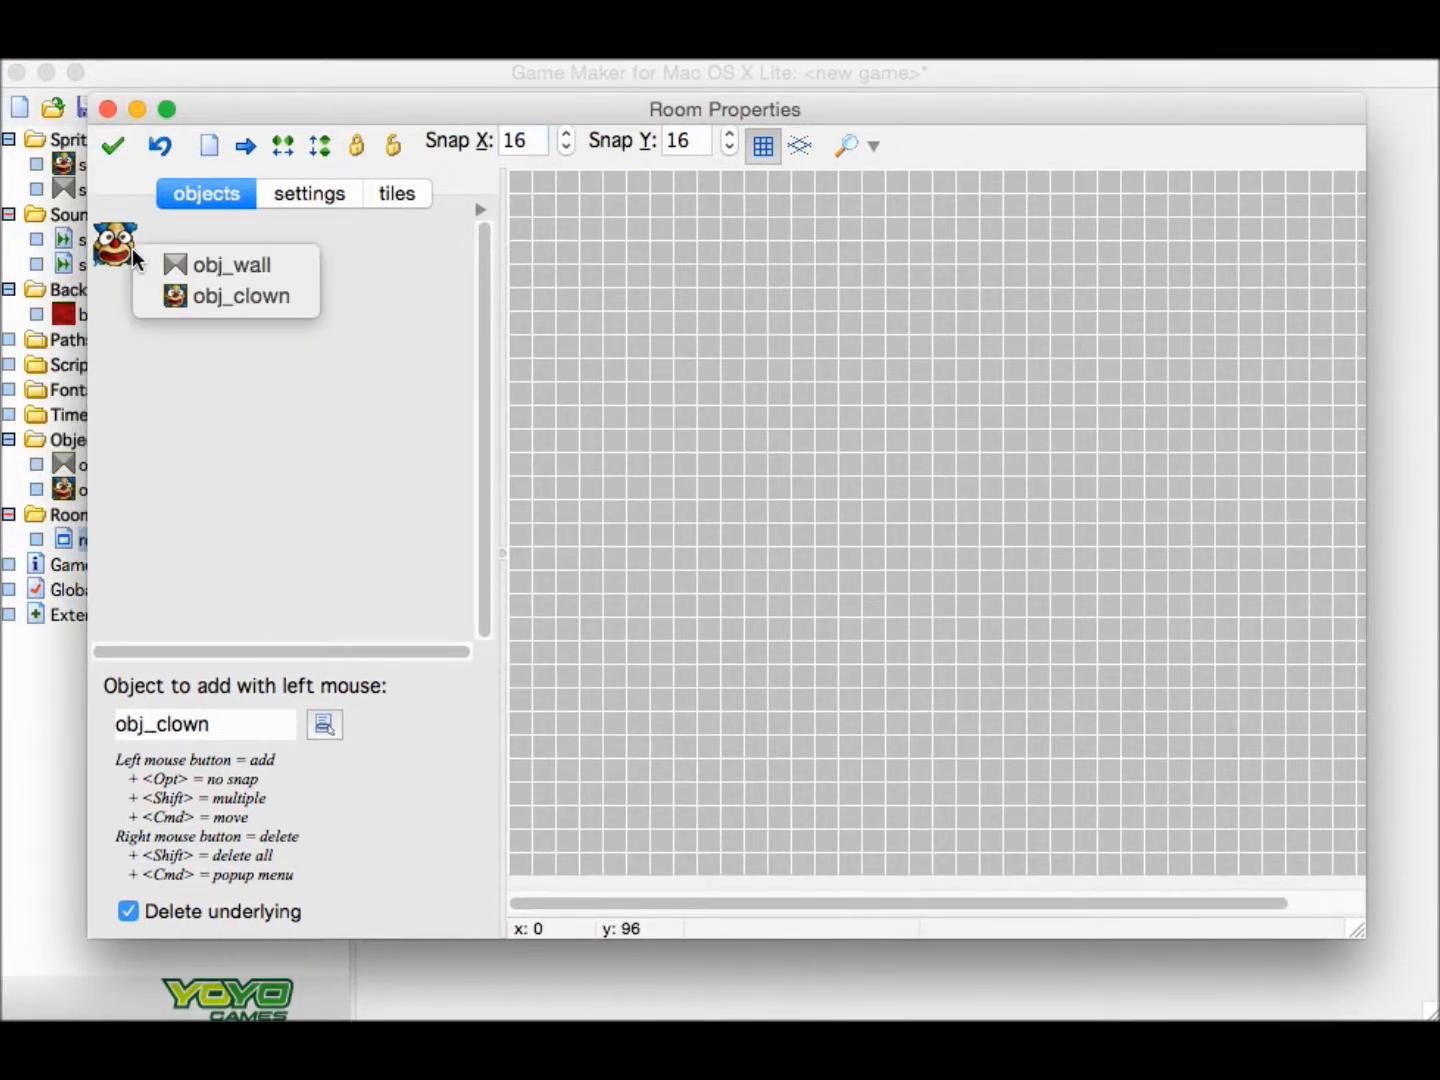
pyautogui.click(201, 267)
pyautogui.moveTo(86, 97); pyautogui.dragTo(4, 81)
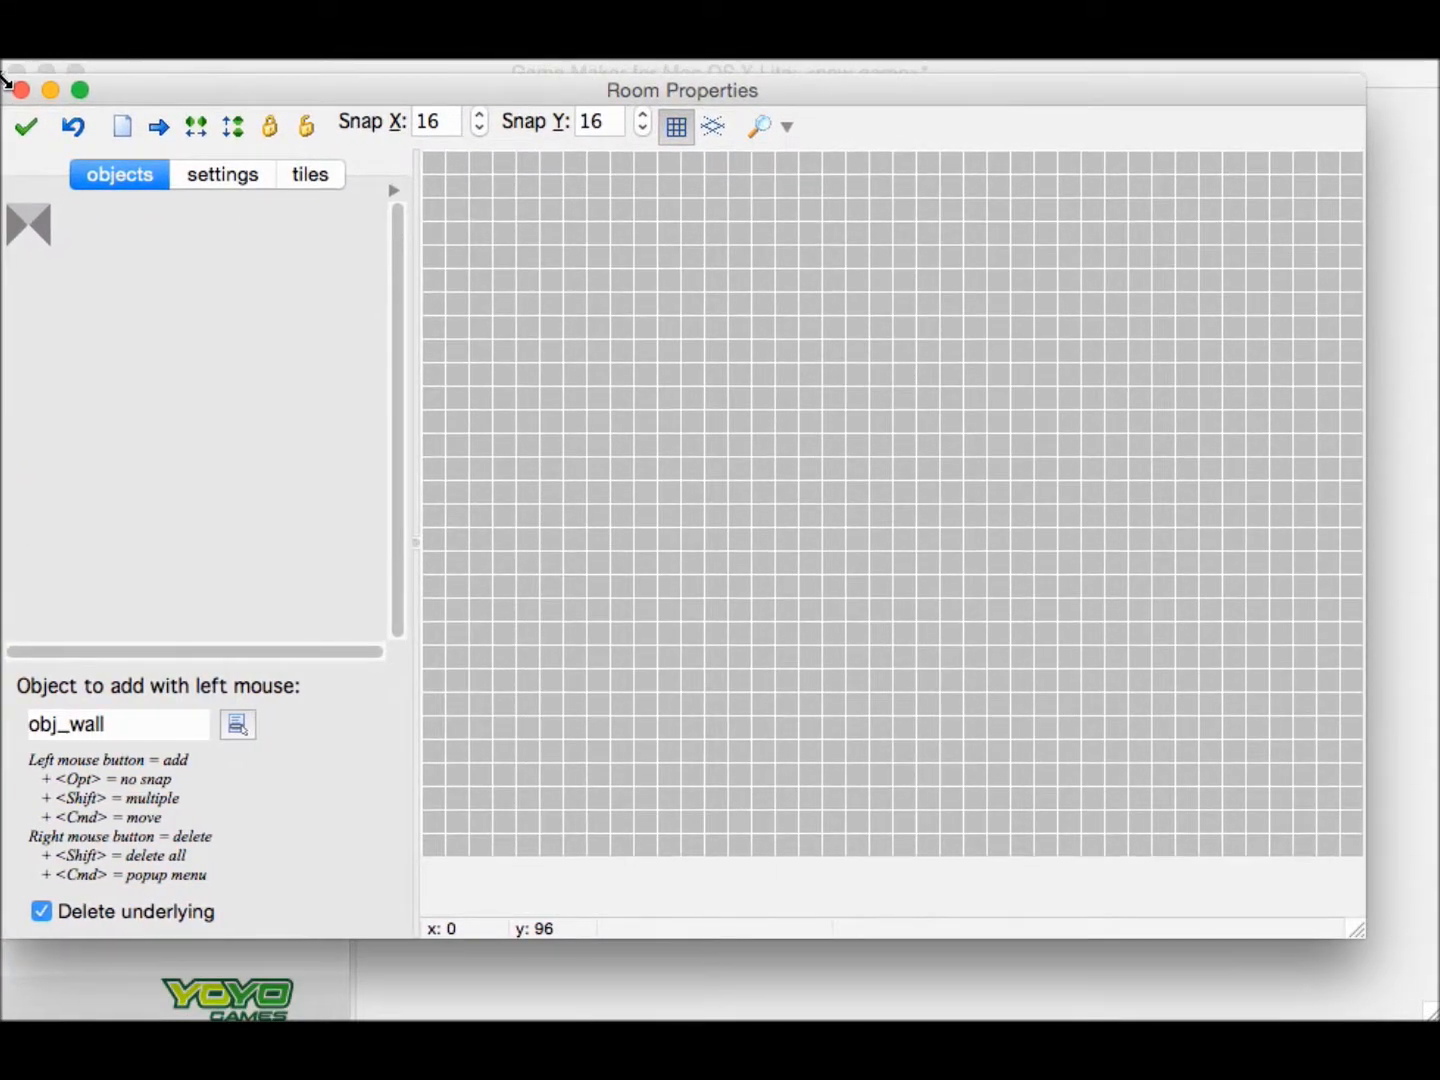
pyautogui.moveTo(469, 80); pyautogui.dragTo(509, 86)
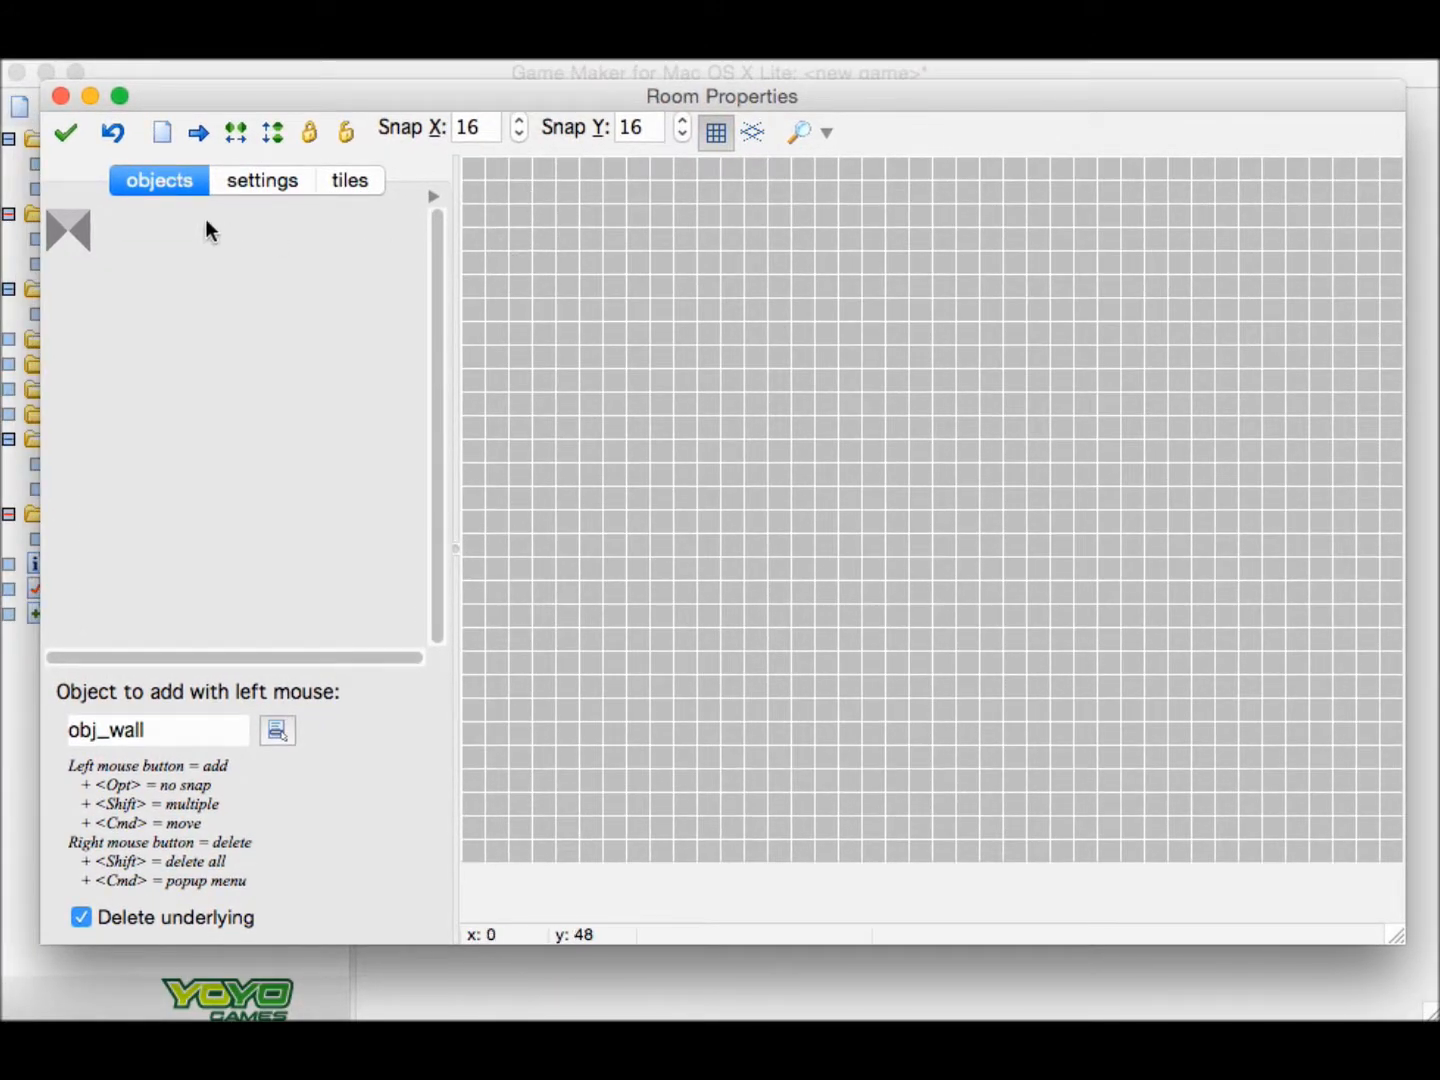
pyautogui.click(72, 238)
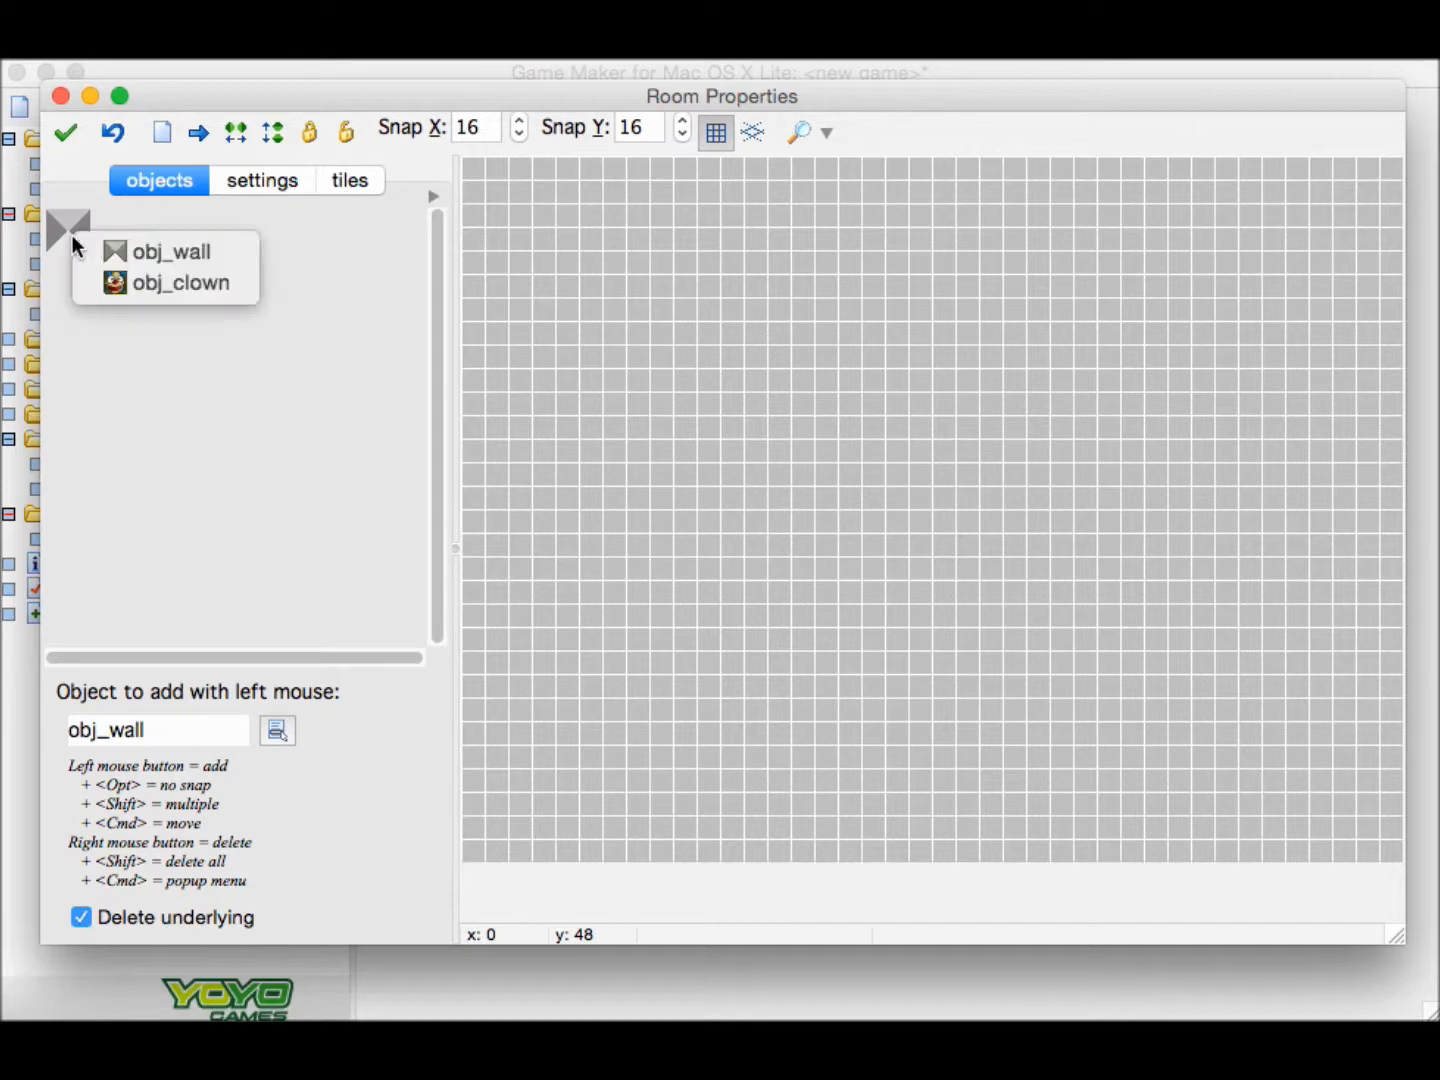
pyautogui.click(126, 254)
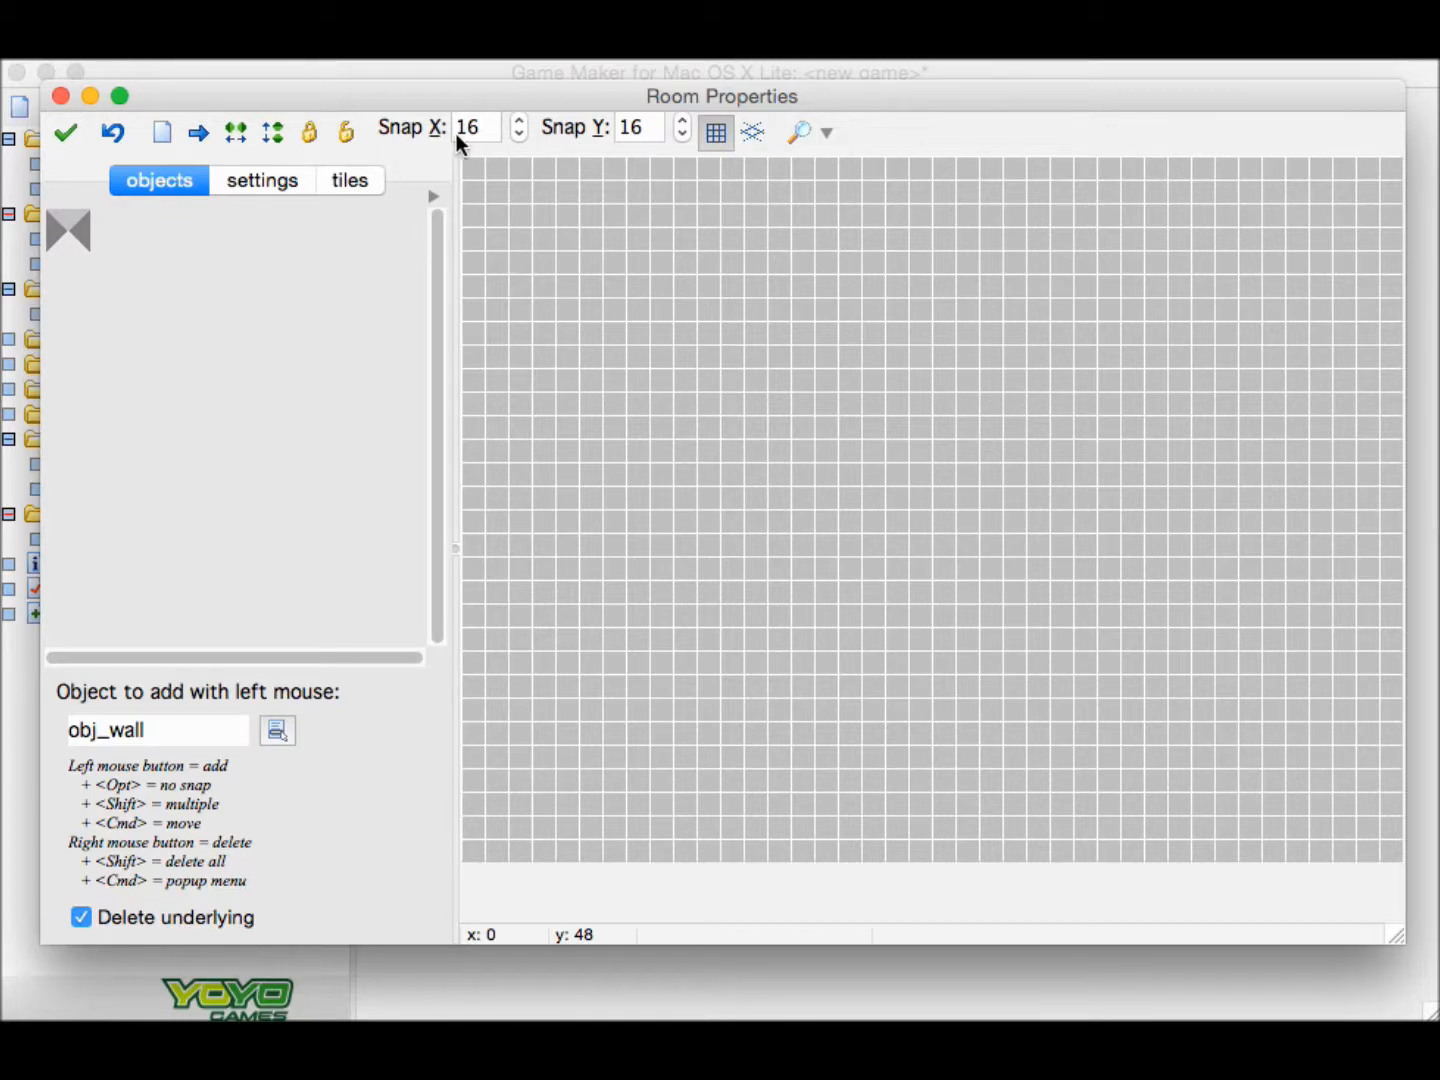
# Set the room's Snap X and Snap Y values to 32.
pyautogui.write('32')
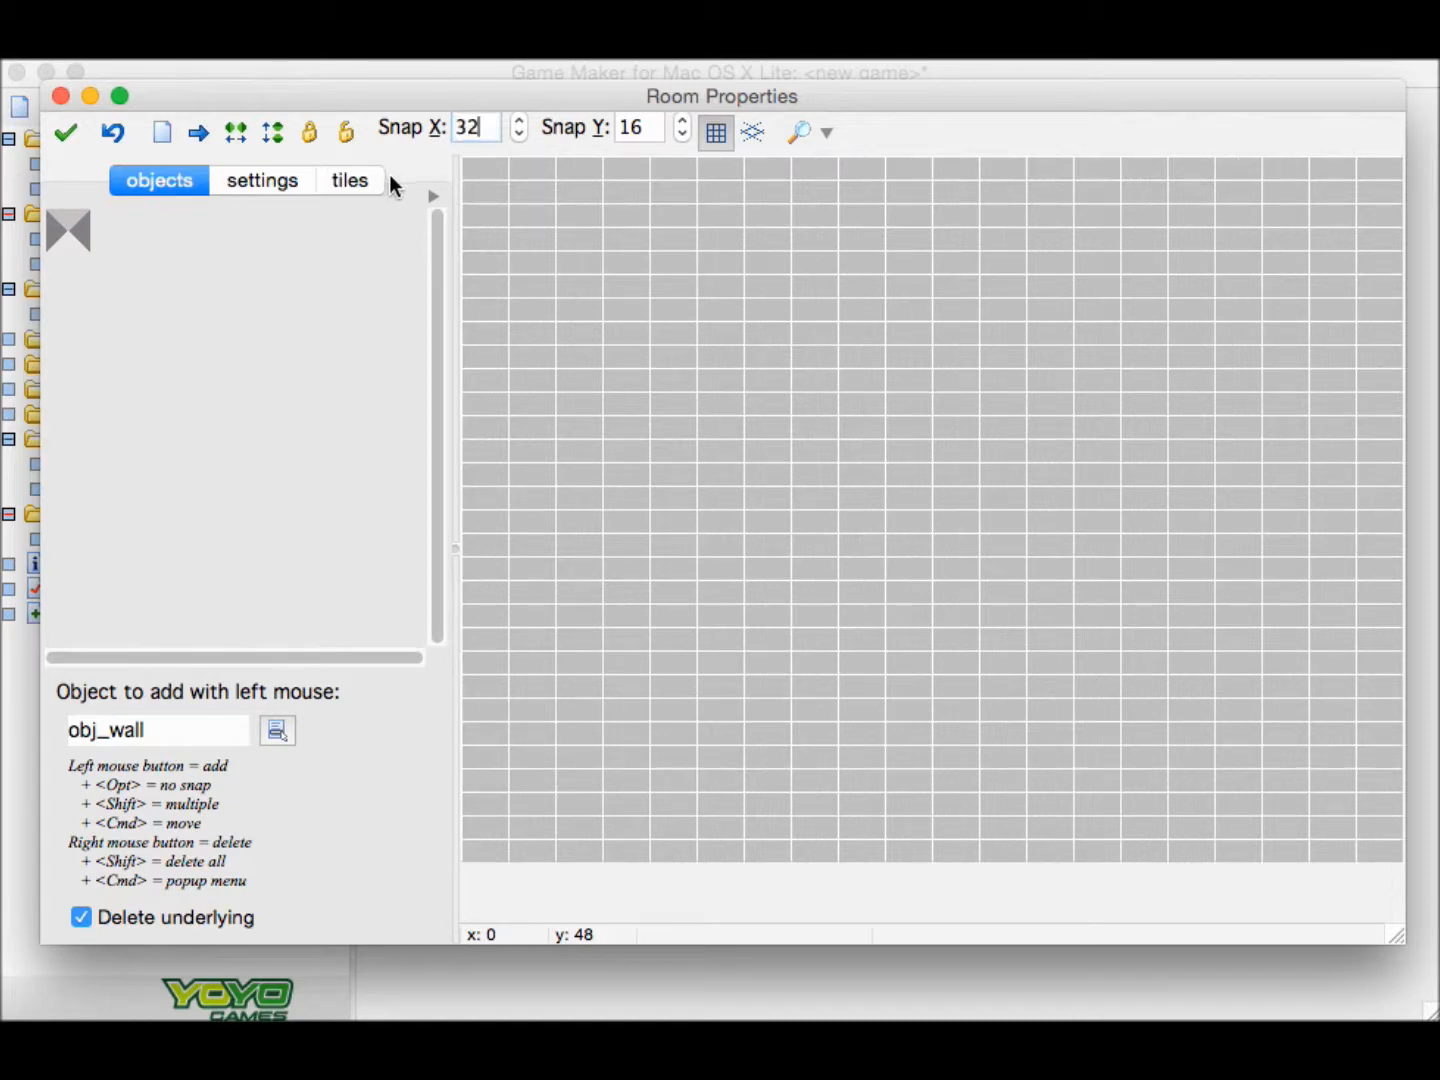
pyautogui.click(640, 128)
pyautogui.press('BackSpace')
pyautogui.press('BackSpace')
pyautogui.write('32')
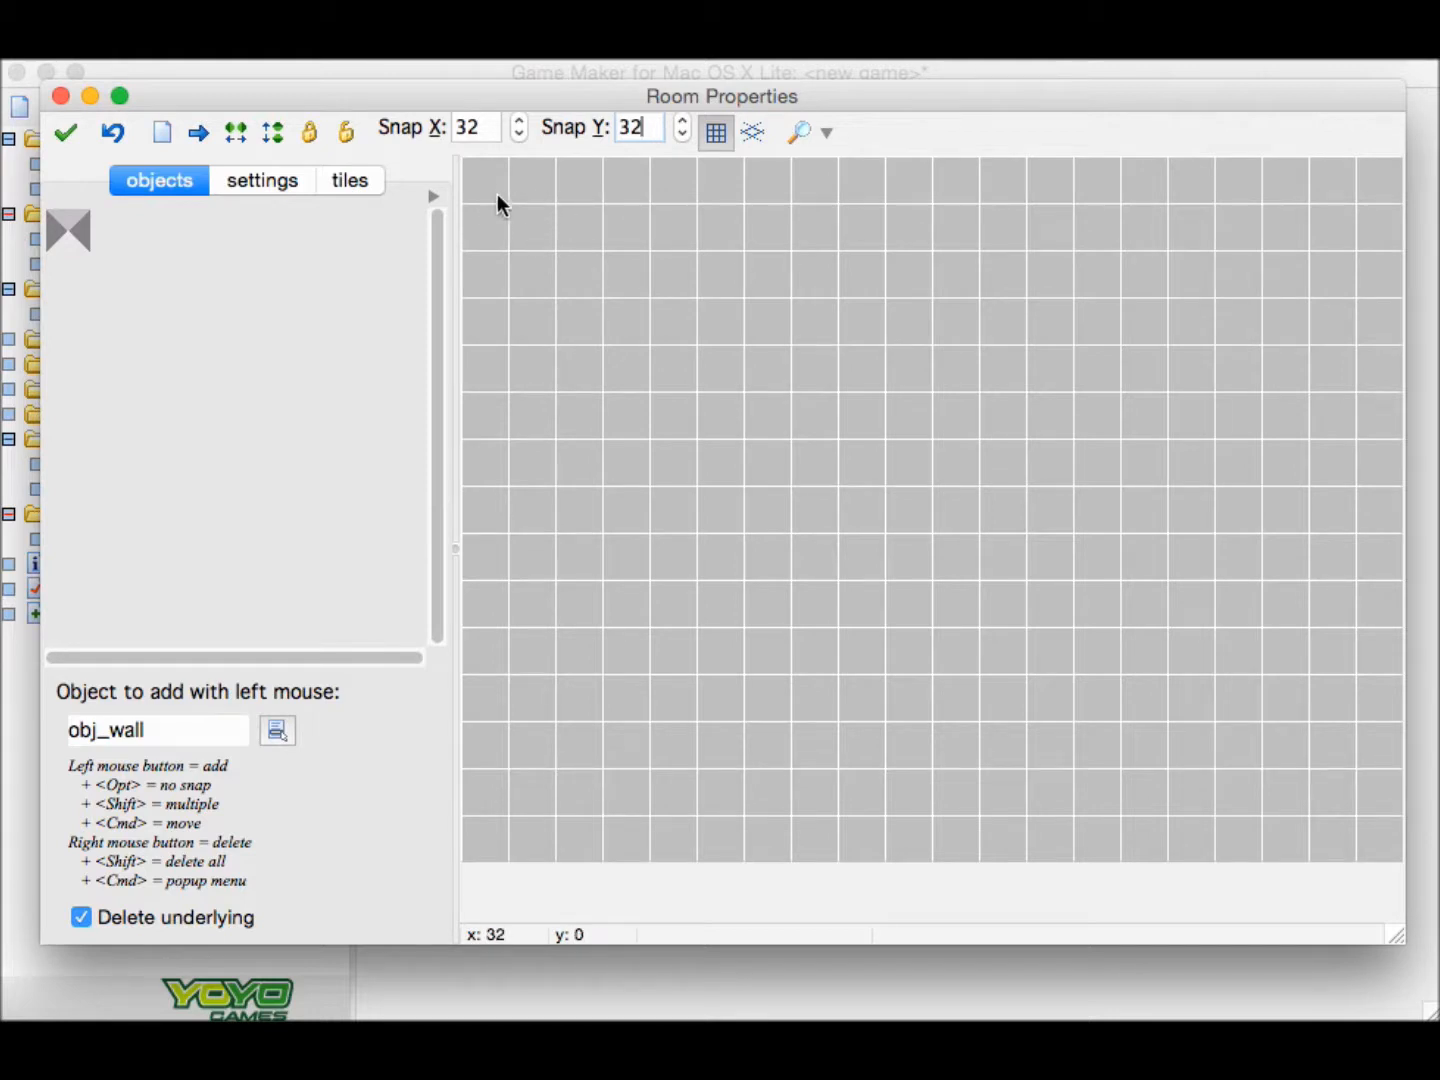
# Place obj_wall instances in every grid cell along the room's outer edge to form a closed border.
pyautogui.click(396, 394)
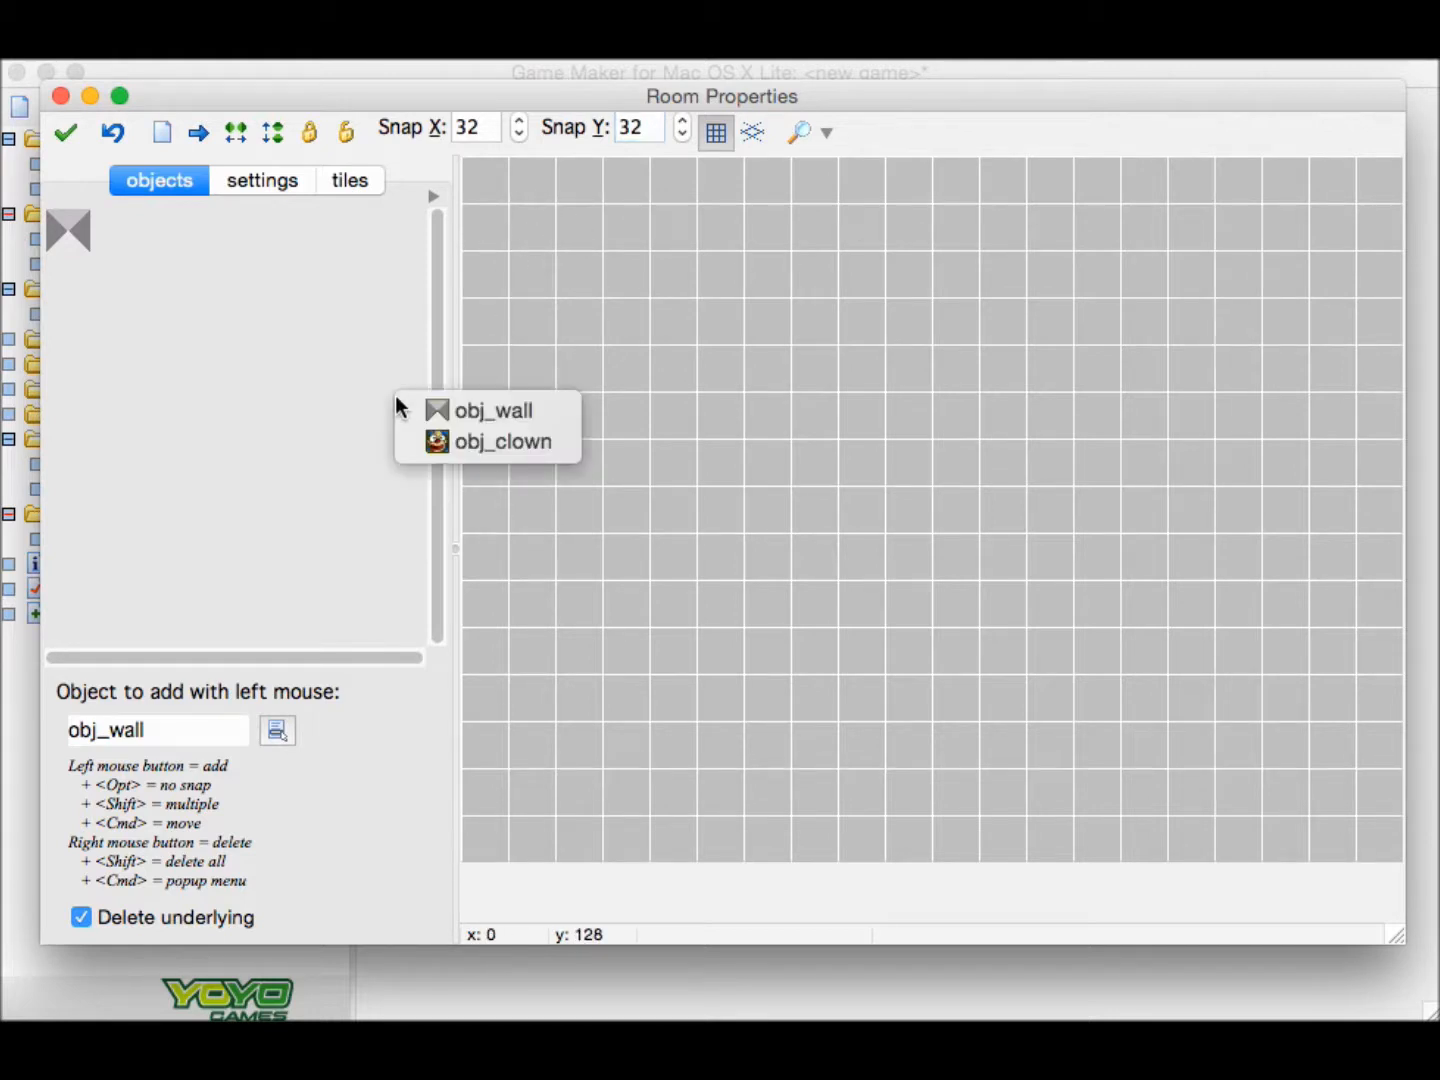
pyautogui.click(482, 411)
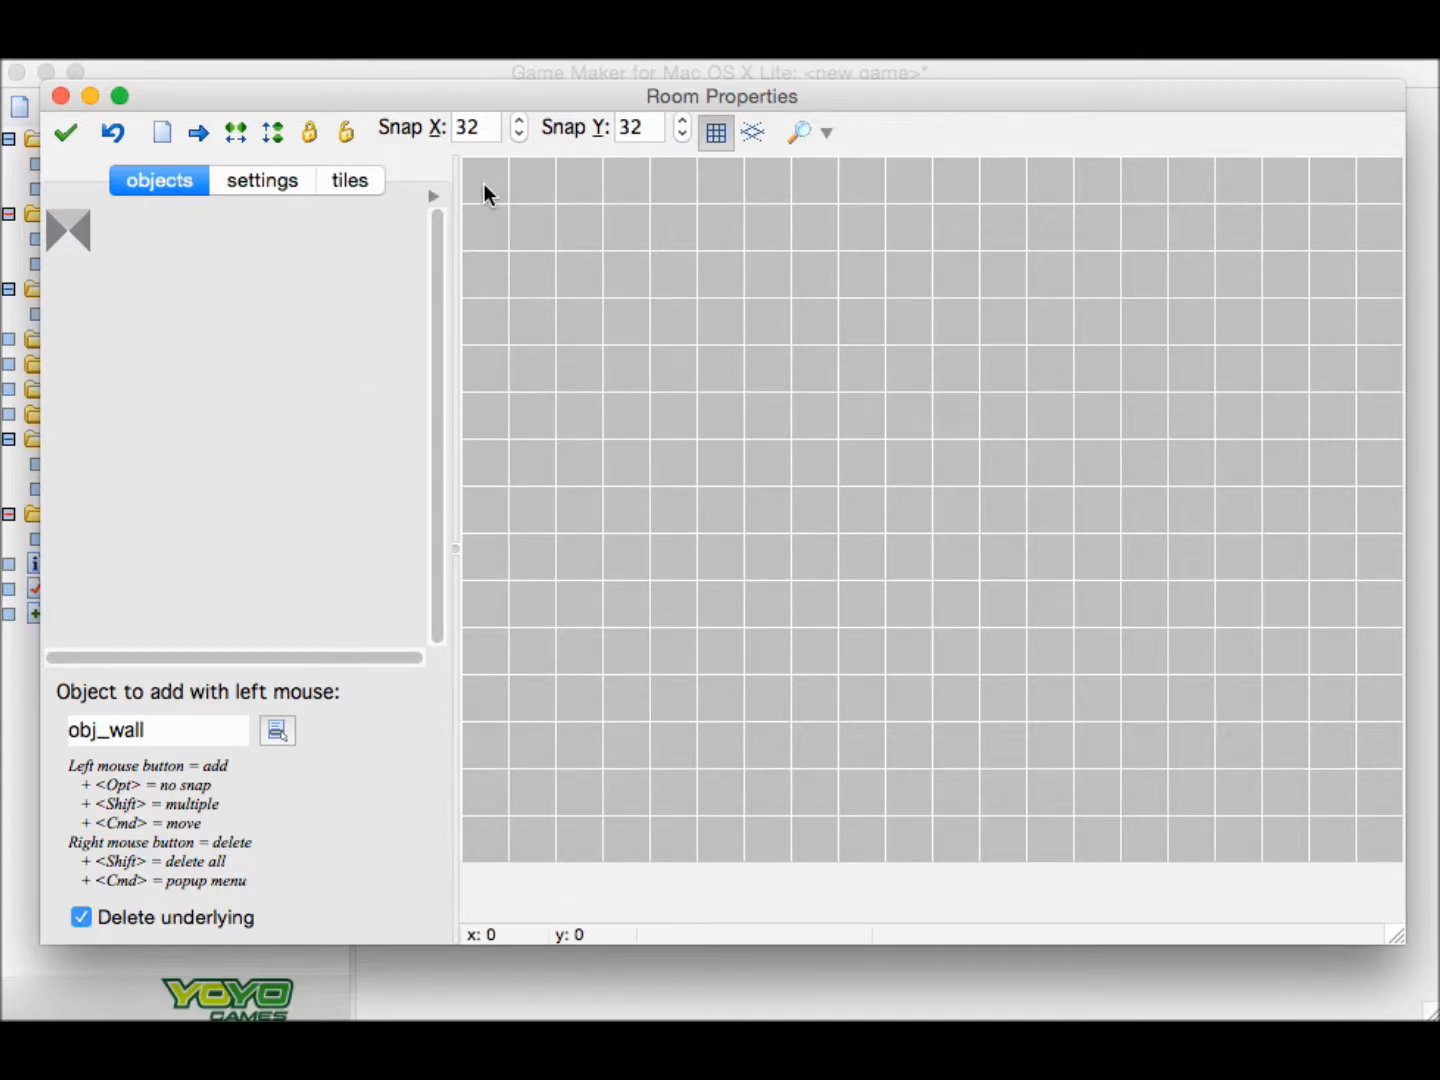
pyautogui.moveTo(484, 184)
pyautogui.keyDown('shift'); pyautogui.mouseDown()
pyautogui.moveTo(701, 179)
pyautogui.moveTo(651, 192)
pyautogui.mouseUp(); pyautogui.keyUp('shift')
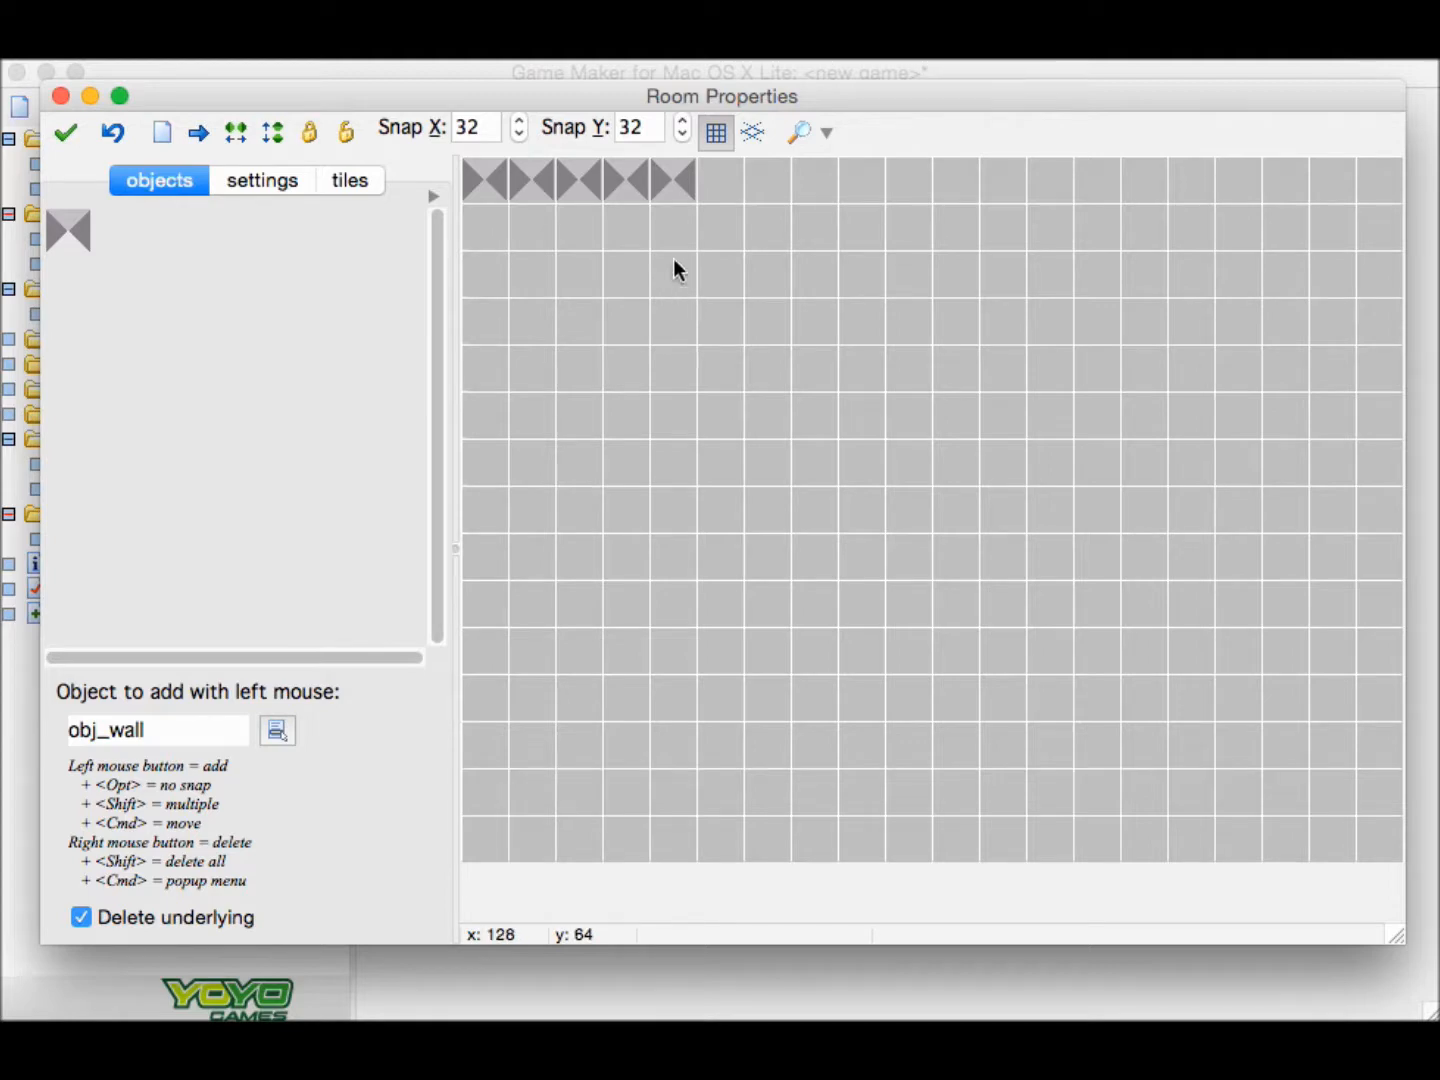
pyautogui.click(672, 176)
pyautogui.moveTo(718, 180)
pyautogui.keyDown('shift'); pyautogui.mouseDown()
pyautogui.moveTo(1371, 194)
pyautogui.moveTo(1395, 222)
pyautogui.moveTo(1405, 419)
pyautogui.moveTo(1384, 775)
pyautogui.moveTo(1364, 848)
pyautogui.moveTo(489, 839)
pyautogui.moveTo(475, 161)
pyautogui.mouseUp(); pyautogui.keyUp('shift')
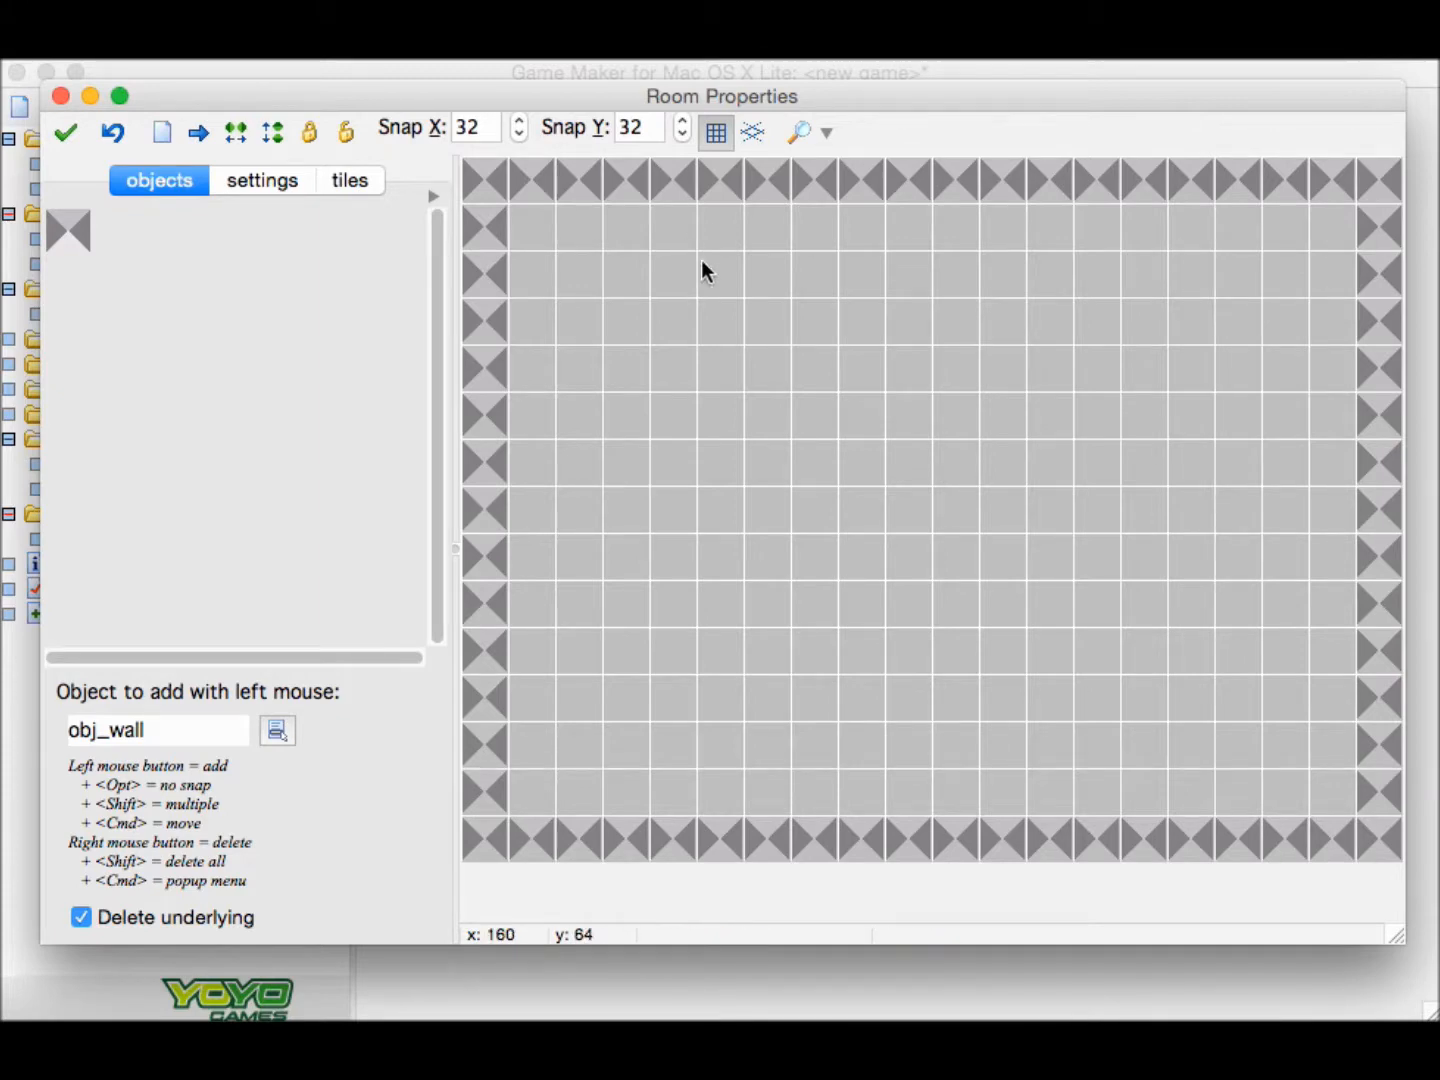
# Place one obj_clown instance near the centre of the room.
pyautogui.click(76, 230)
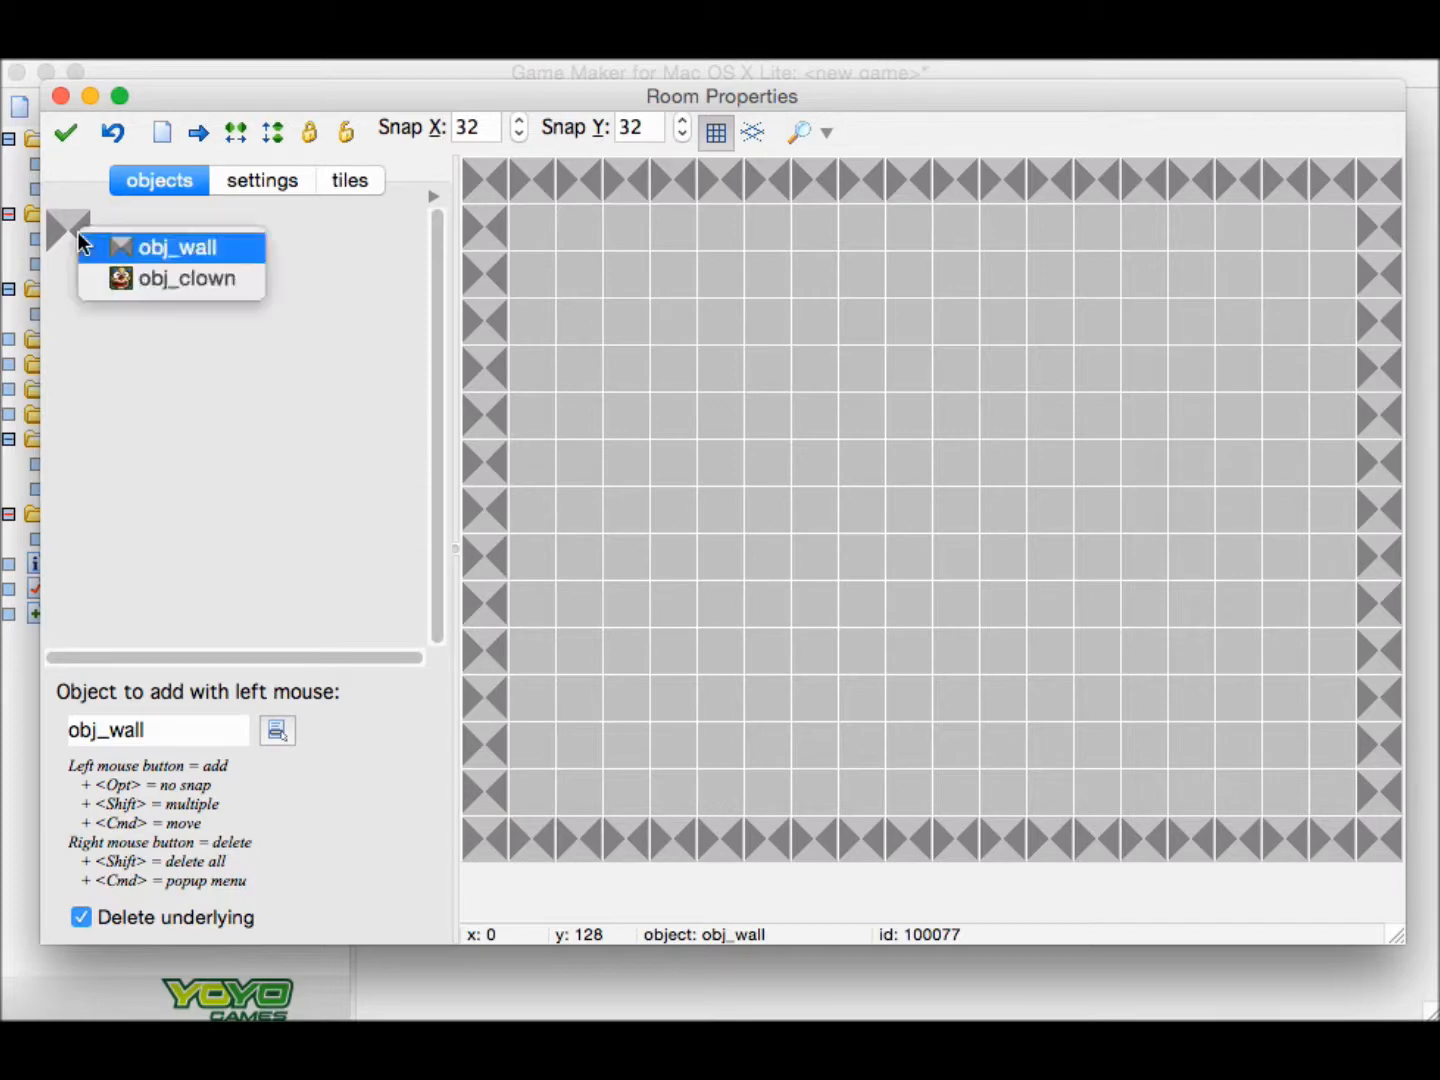
pyautogui.click(166, 276)
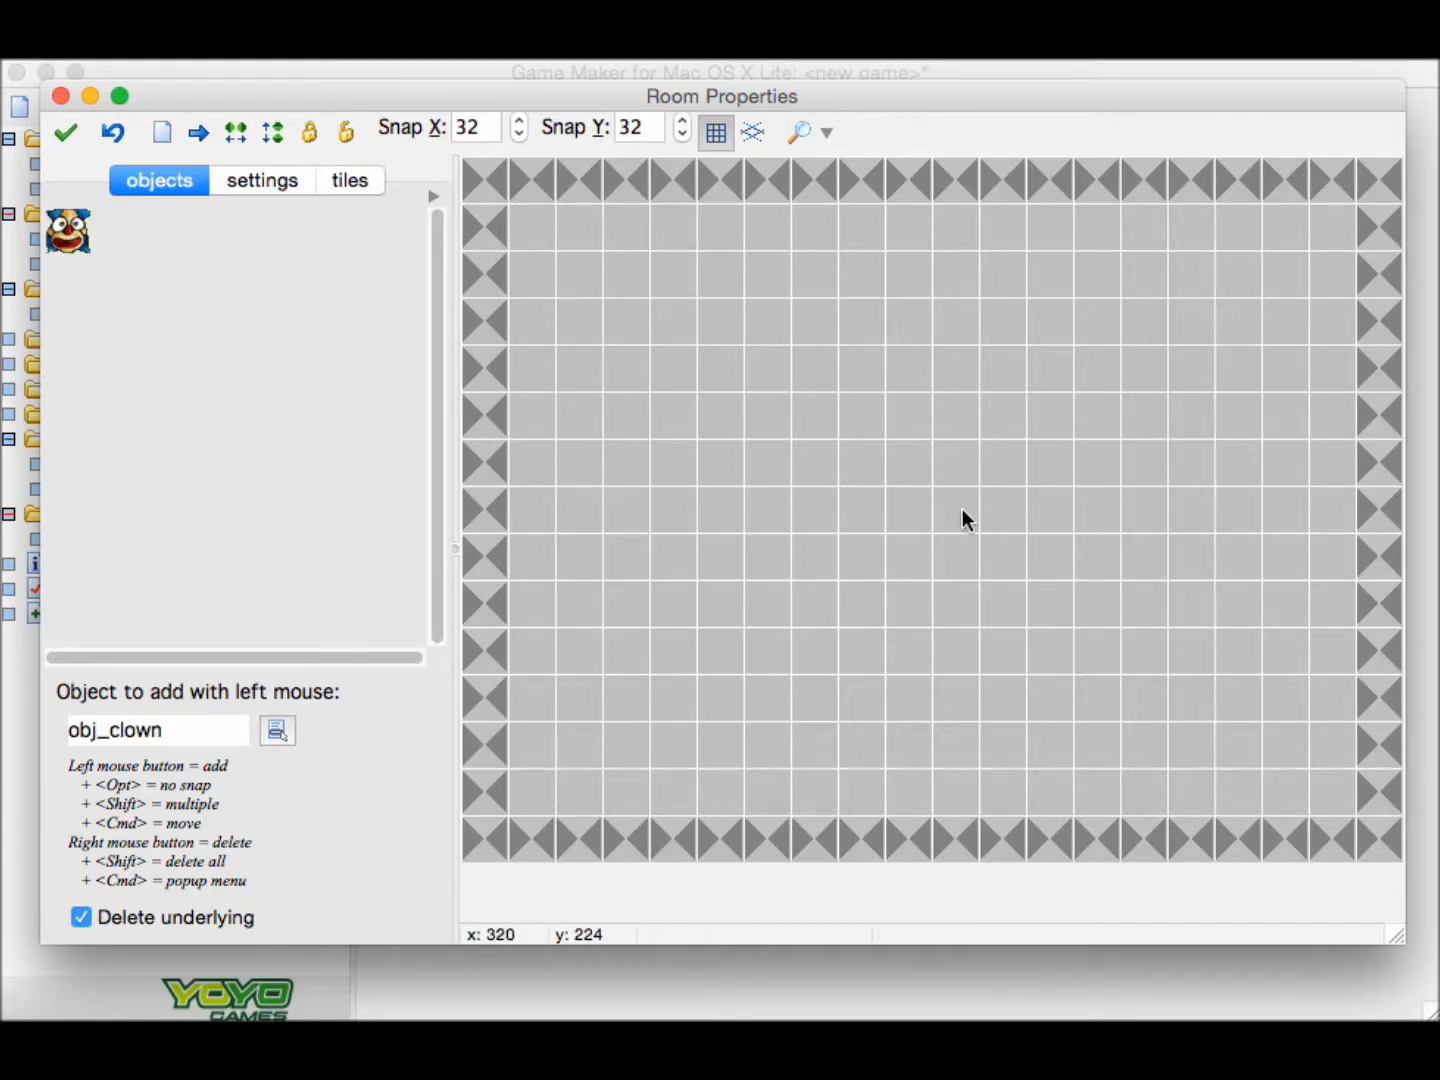
pyautogui.click(921, 508)
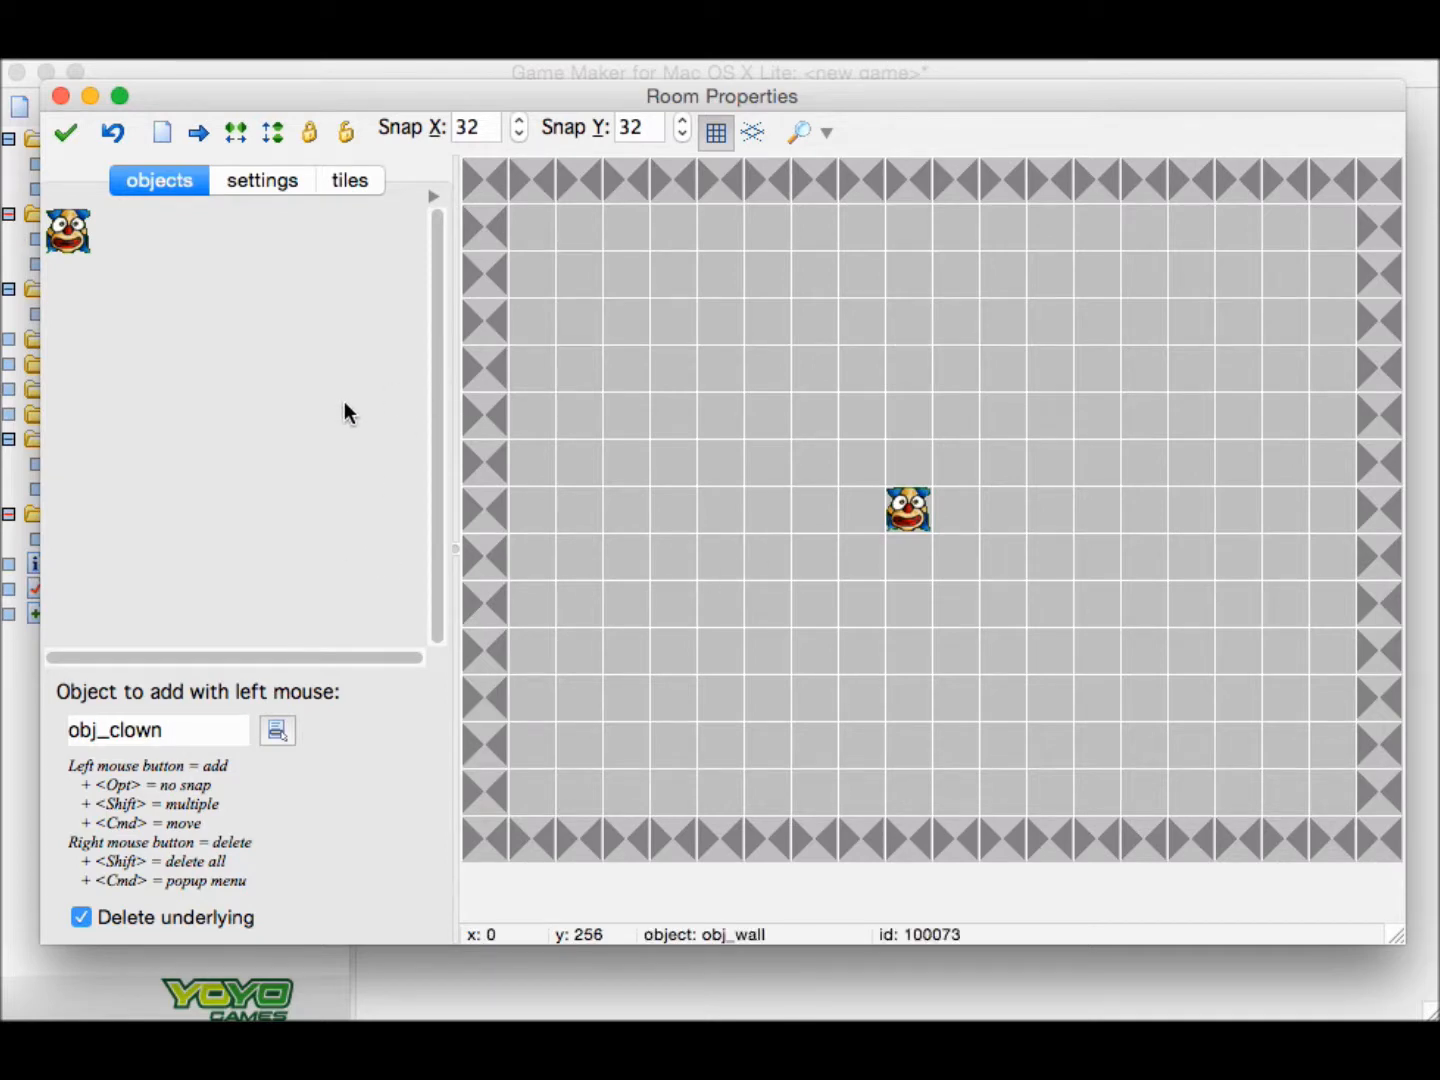
# Try to cover the room's interior with back_main tiles, and delete the current tile layer with all its tiles.
pyautogui.click(360, 180)
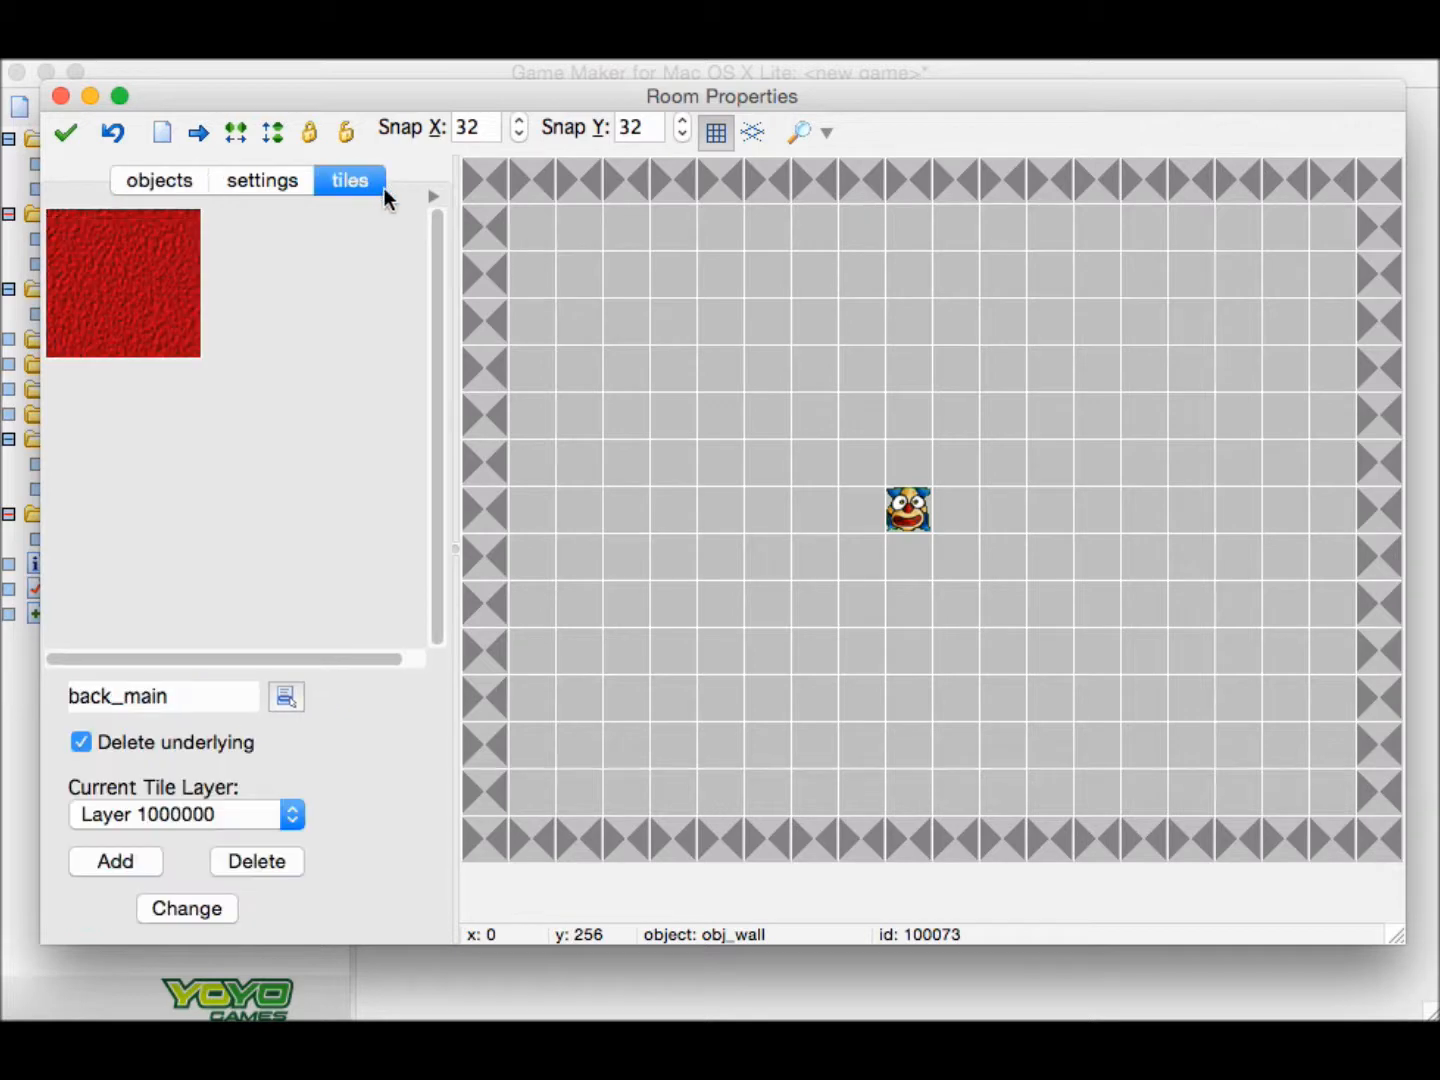
pyautogui.click(724, 336)
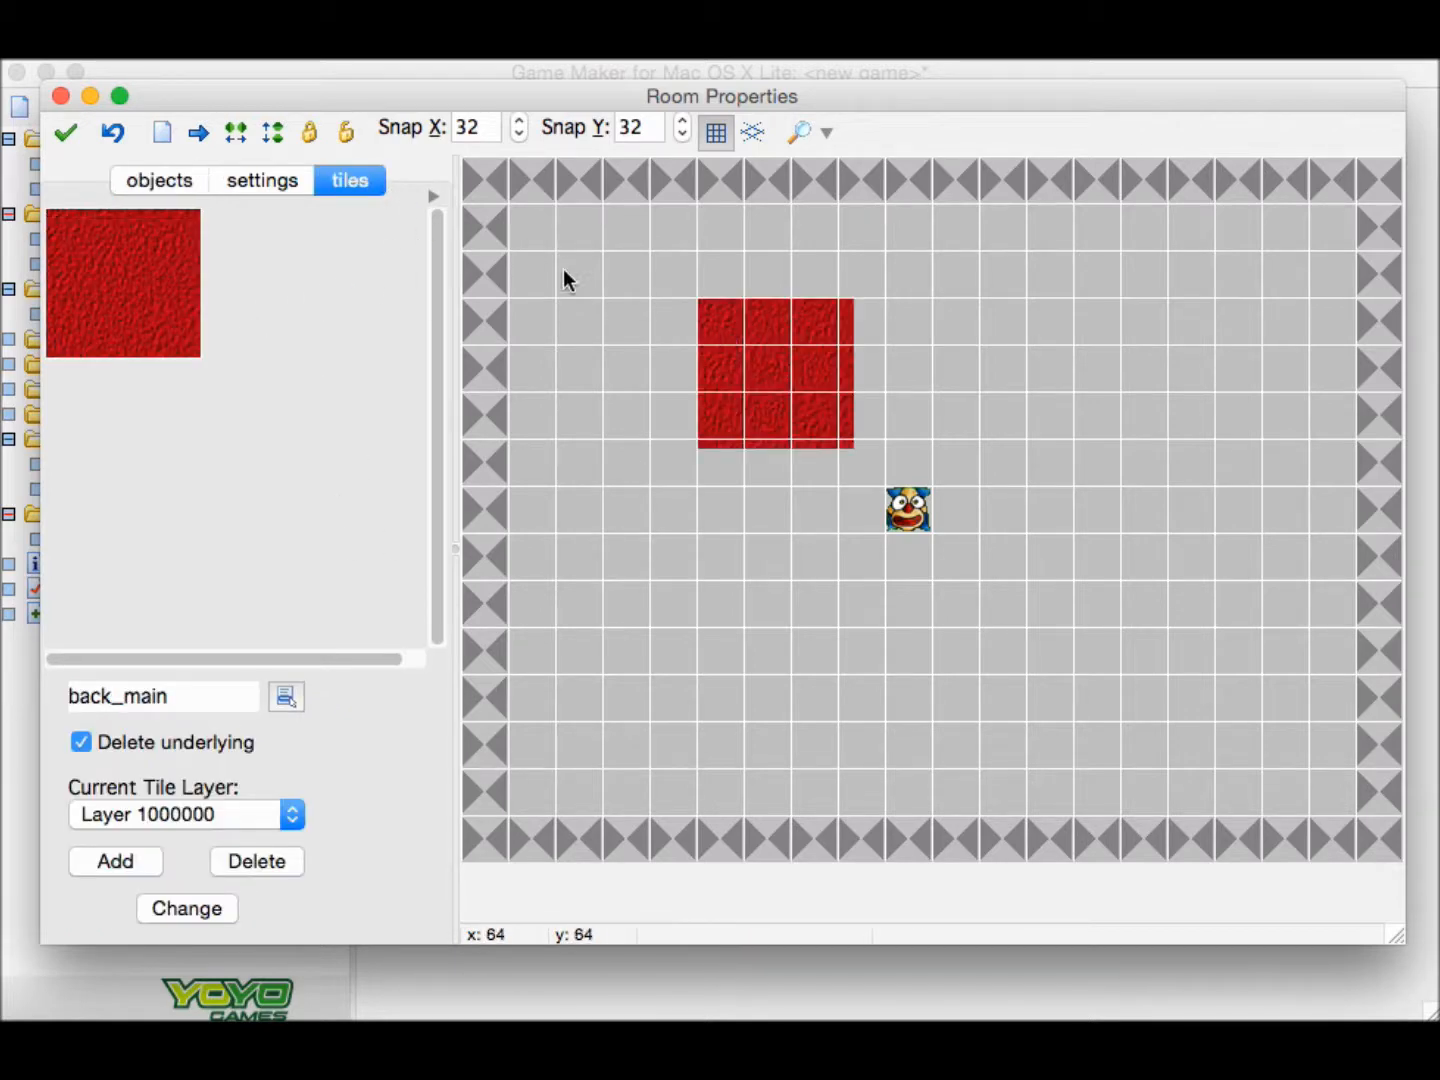
pyautogui.click(540, 236)
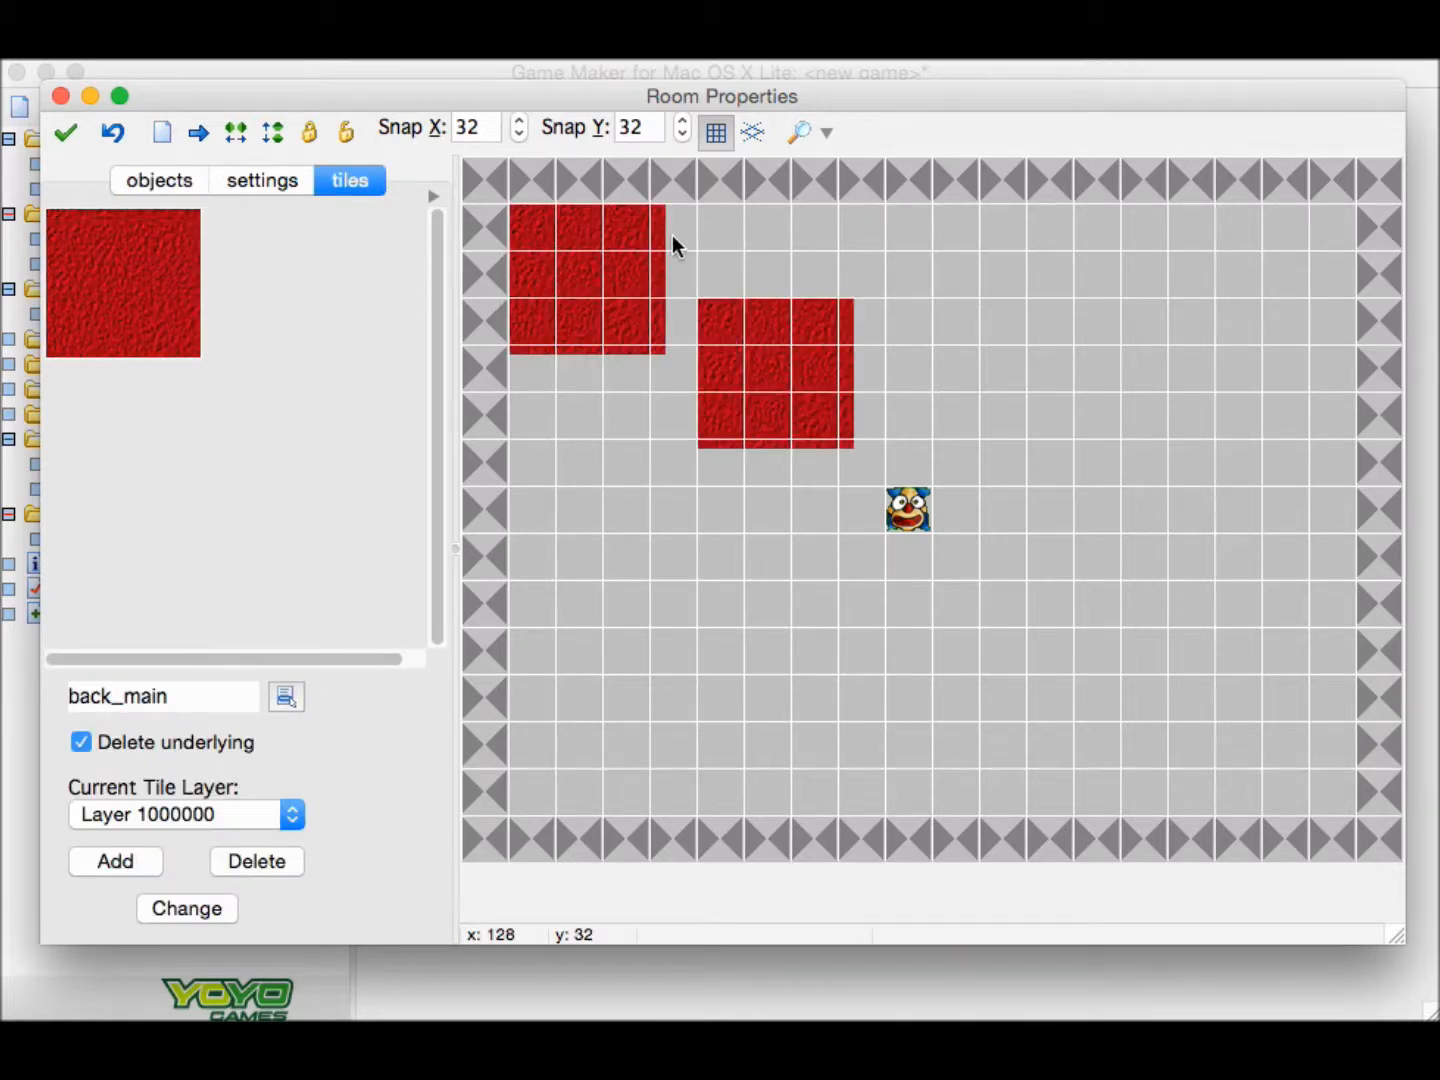
pyautogui.click(673, 240)
pyautogui.click(536, 240)
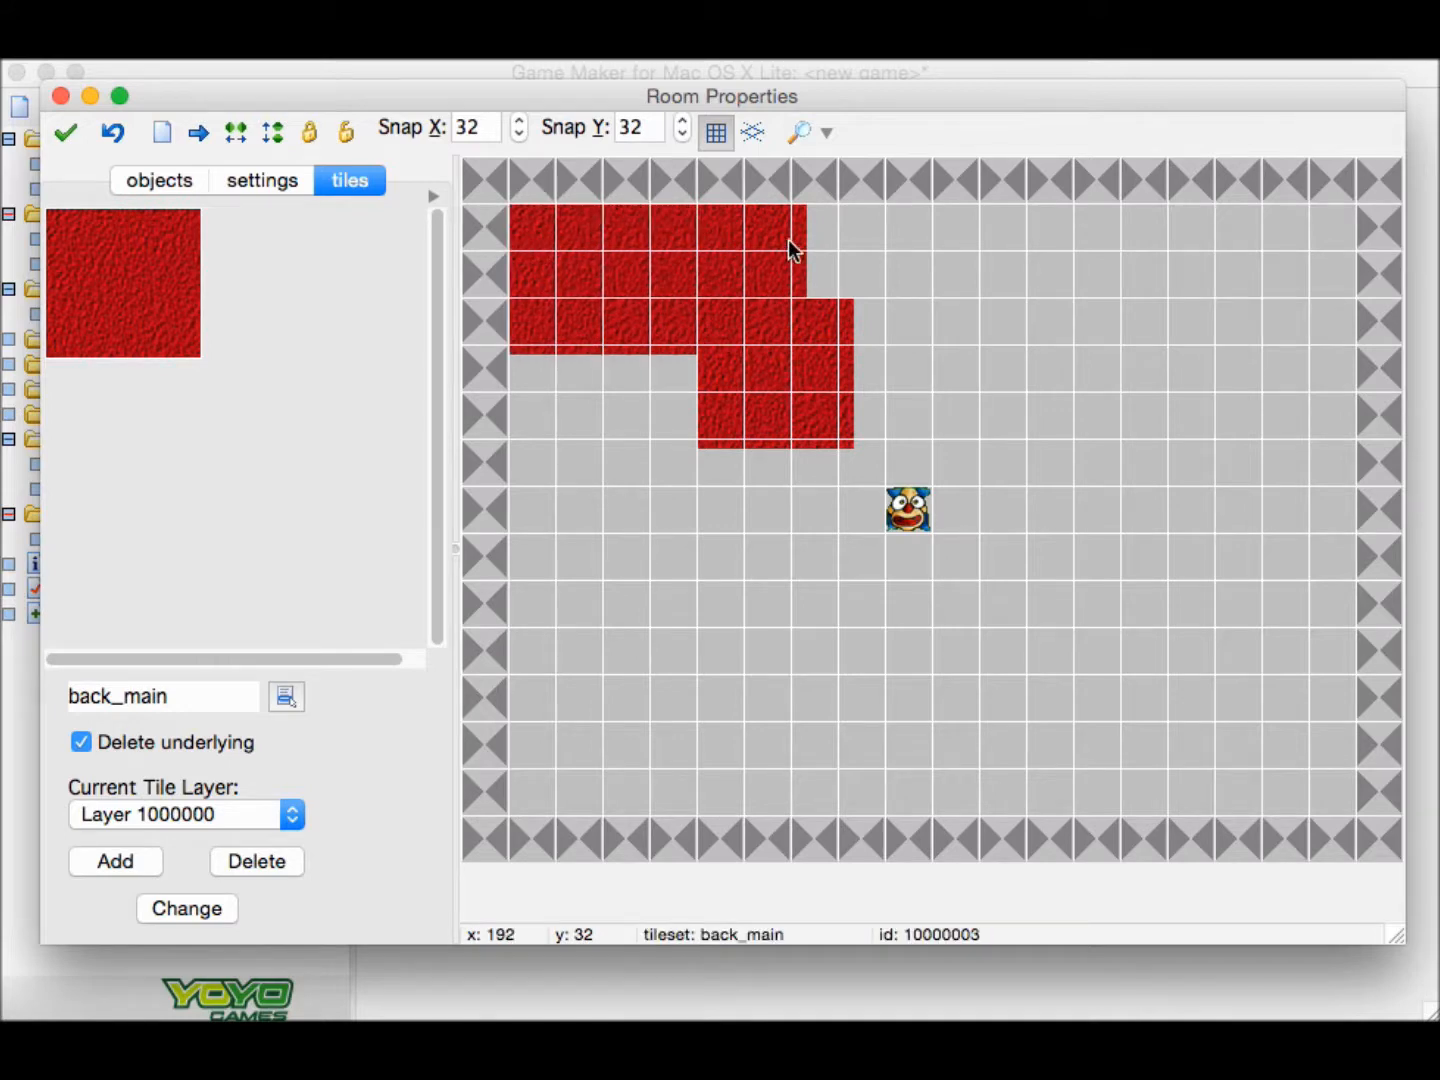
pyautogui.click(820, 236)
pyautogui.click(748, 232)
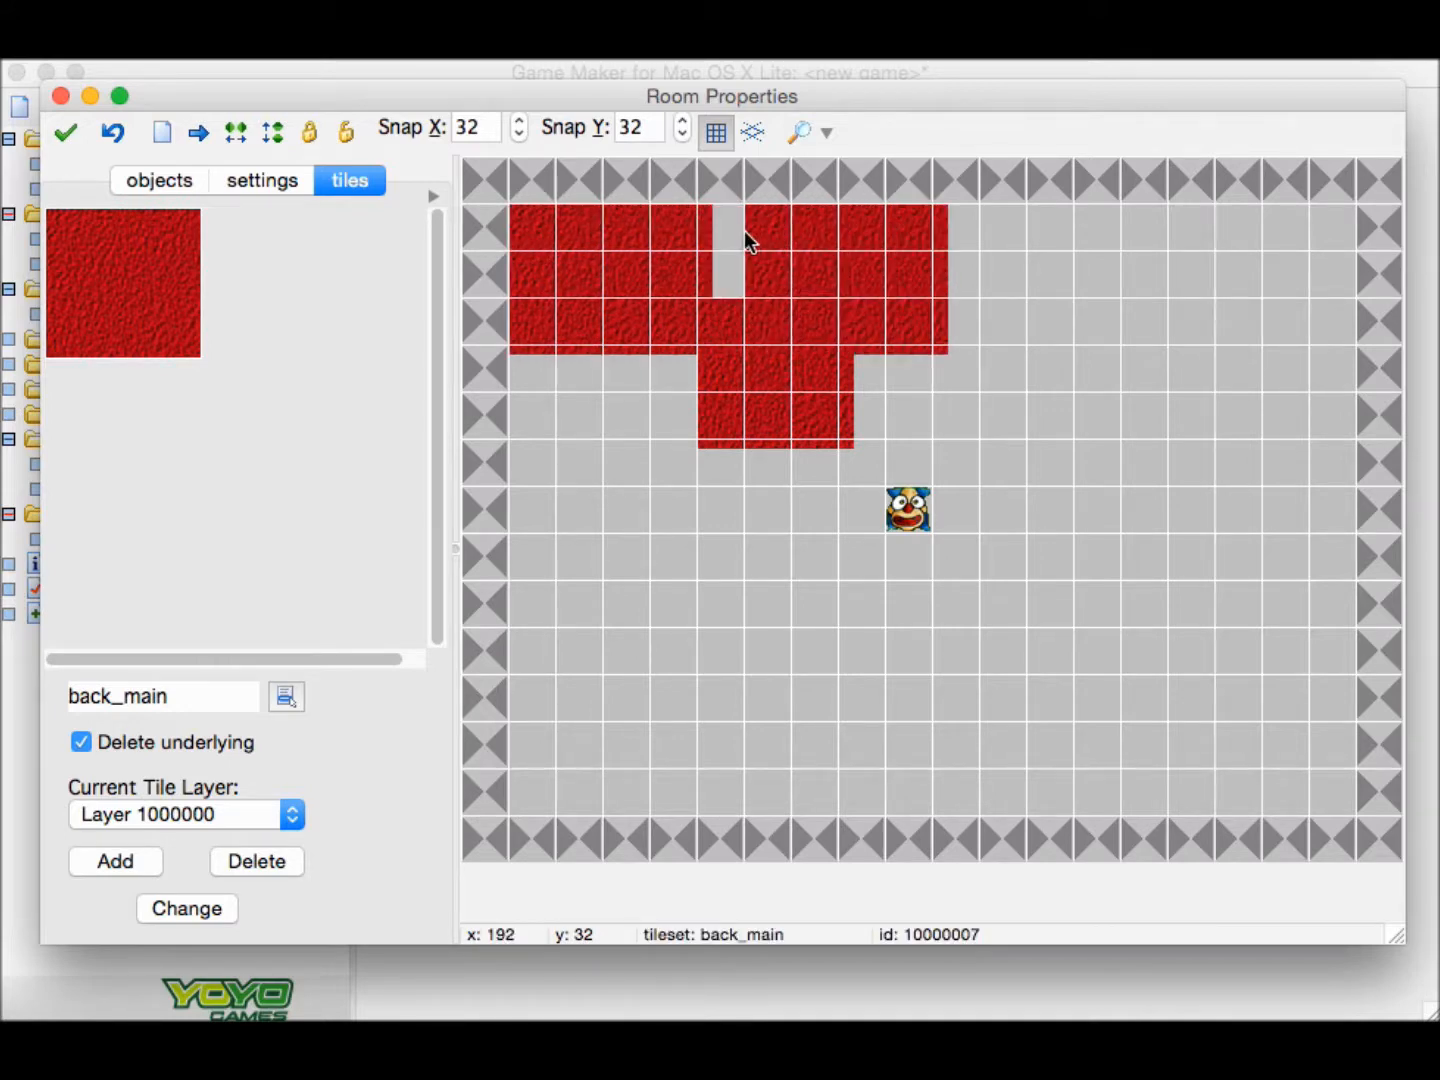
pyautogui.click(720, 236)
pyautogui.click(693, 238)
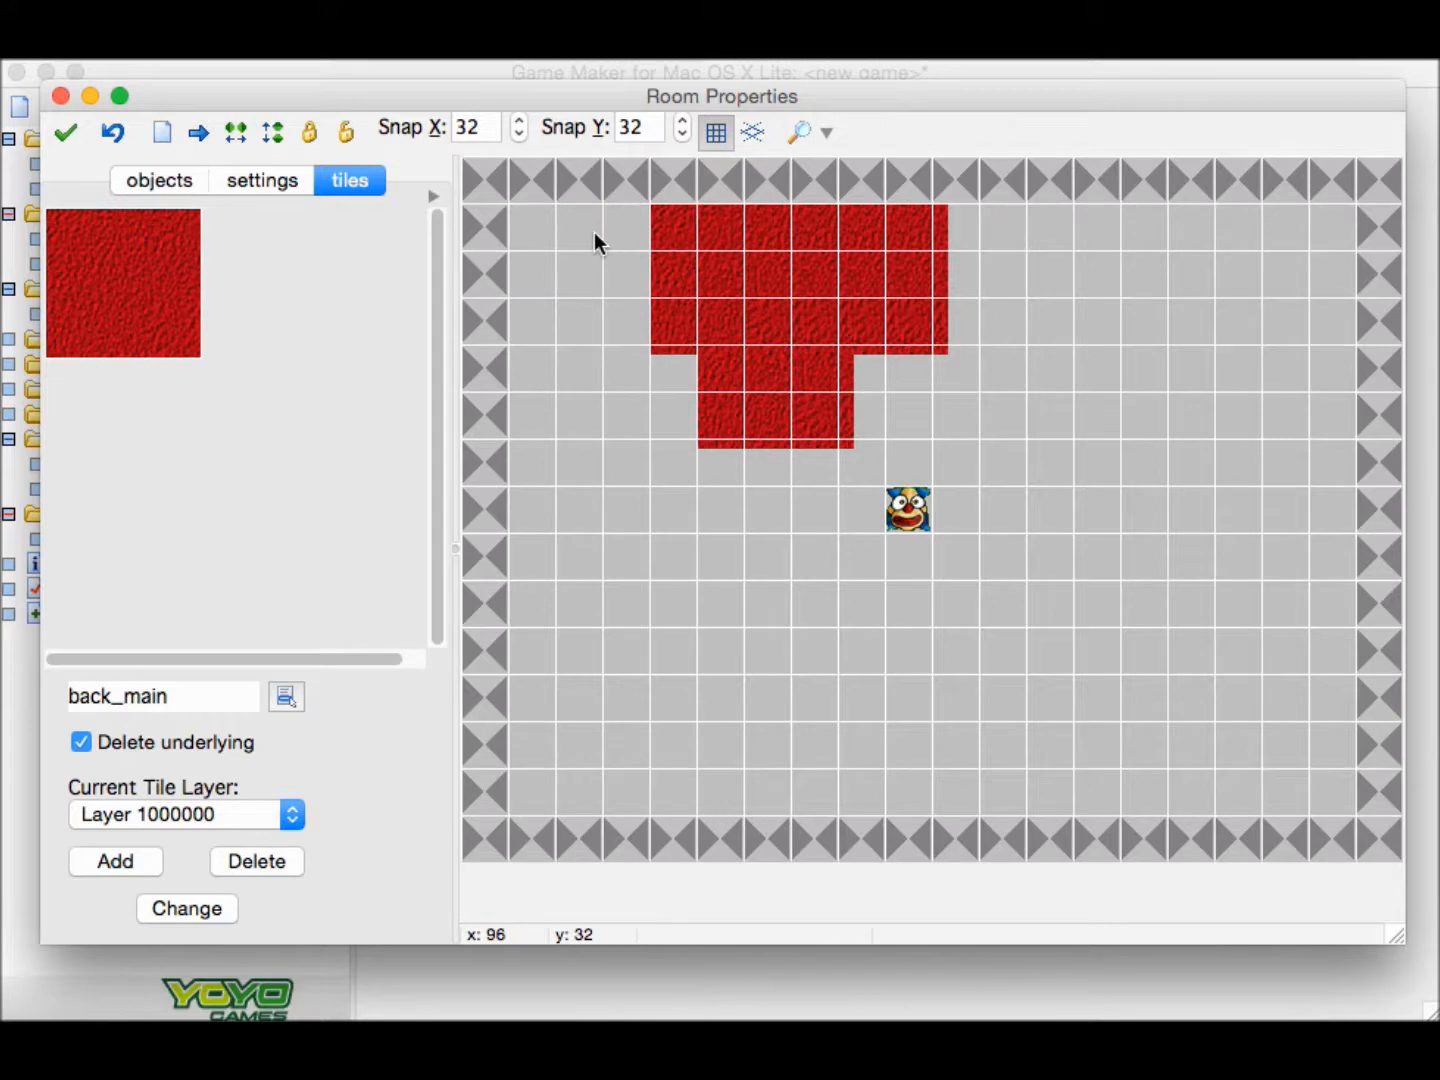
pyautogui.click(540, 239)
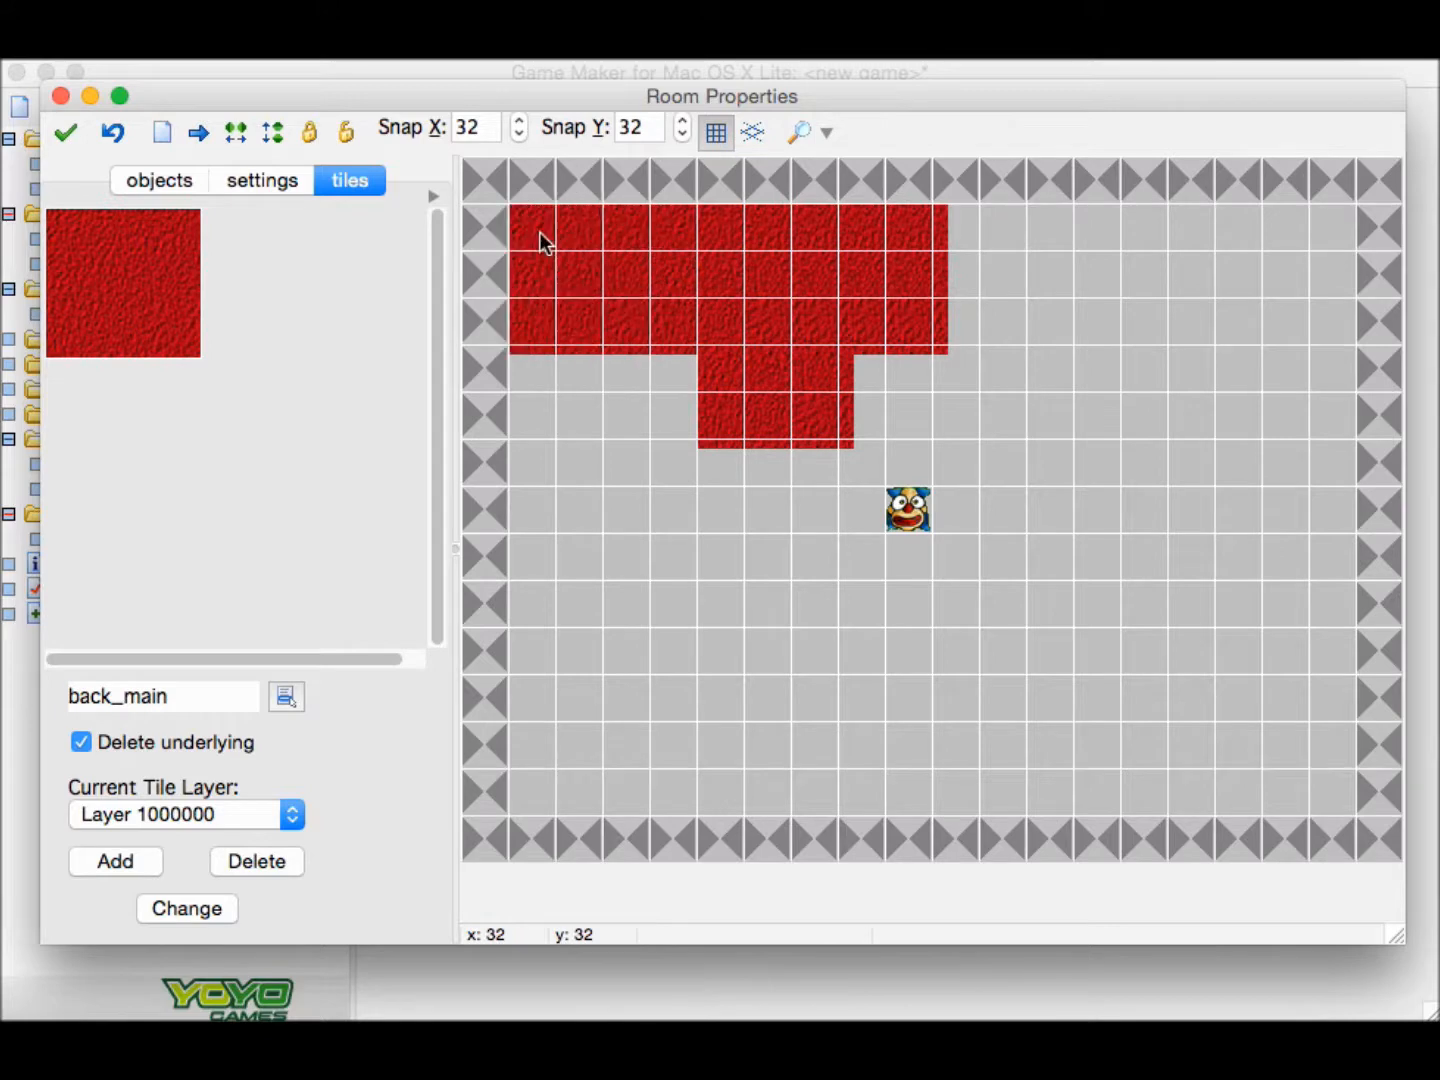
pyautogui.click(1235, 237)
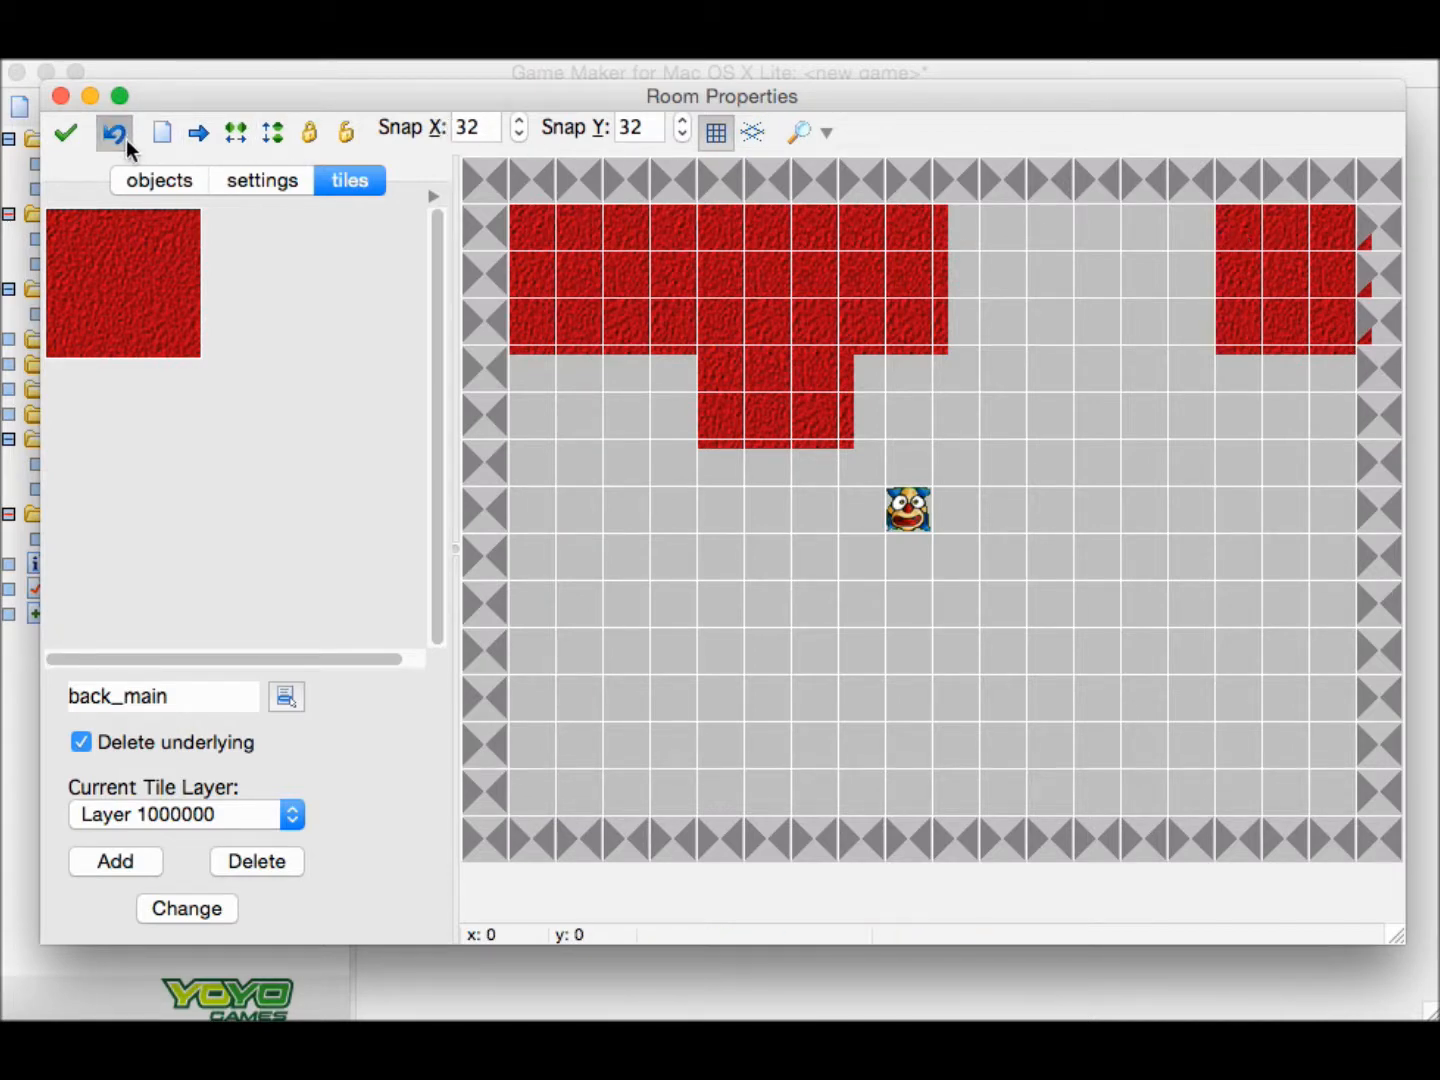
pyautogui.moveTo(1309, 254)
pyautogui.mouseDown()
pyautogui.moveTo(1229, 235)
pyautogui.moveTo(984, 241)
pyautogui.moveTo(1271, 244)
pyautogui.moveTo(1117, 236)
pyautogui.moveTo(1253, 235)
pyautogui.moveTo(1407, 252)
pyautogui.mouseUp()
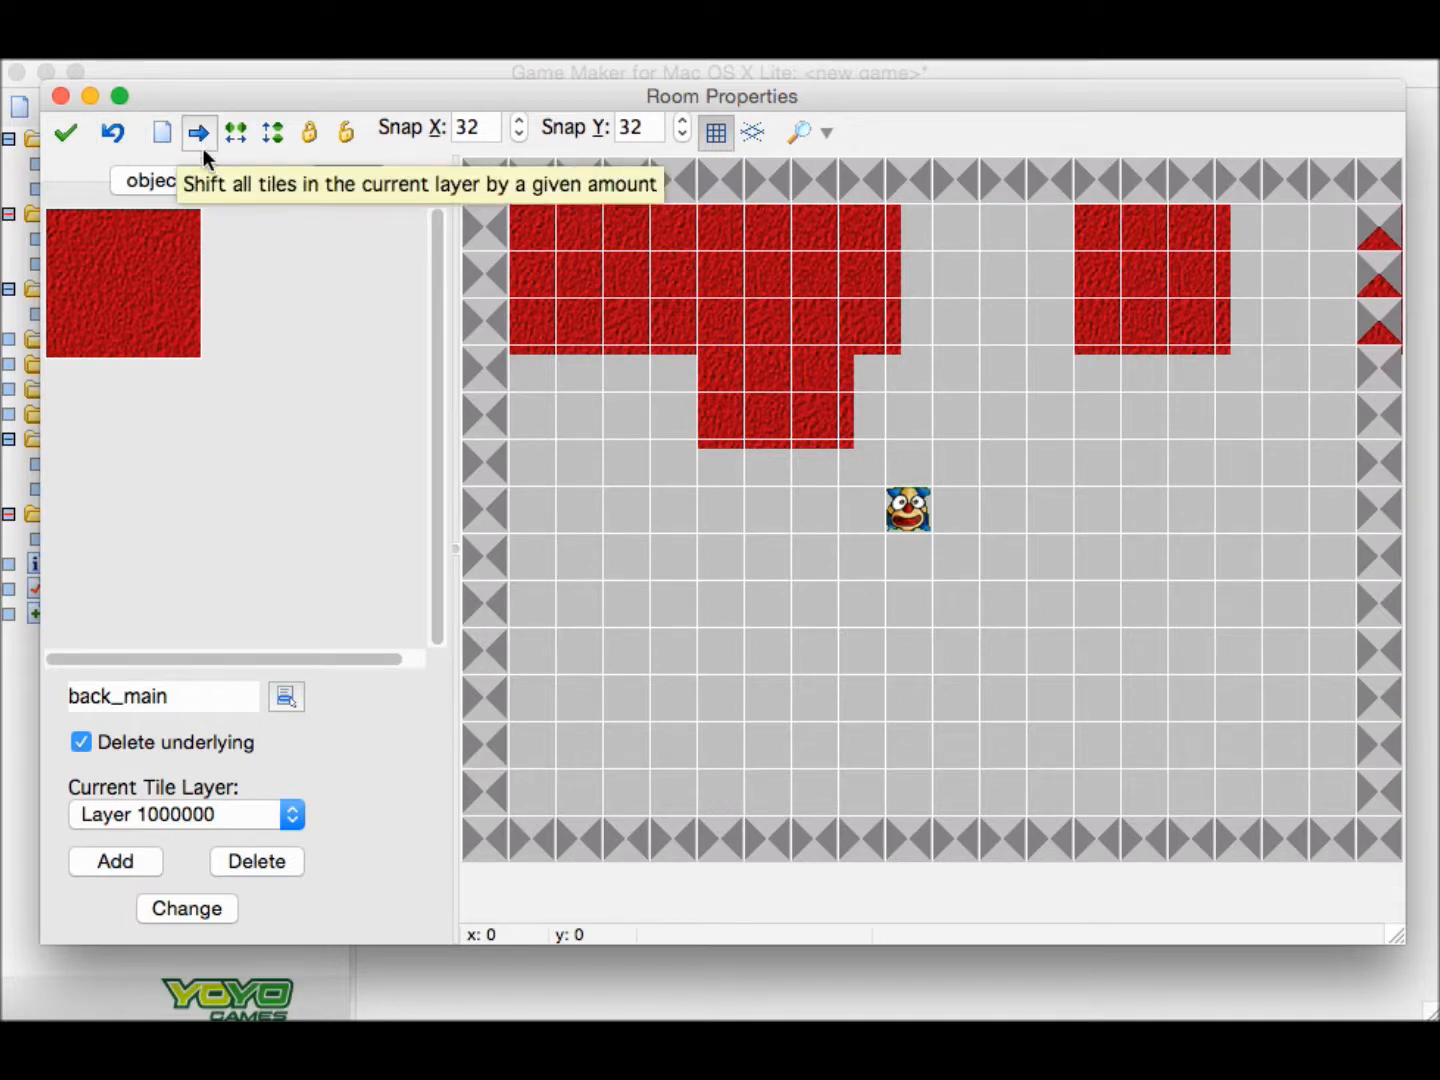
pyautogui.click(272, 851)
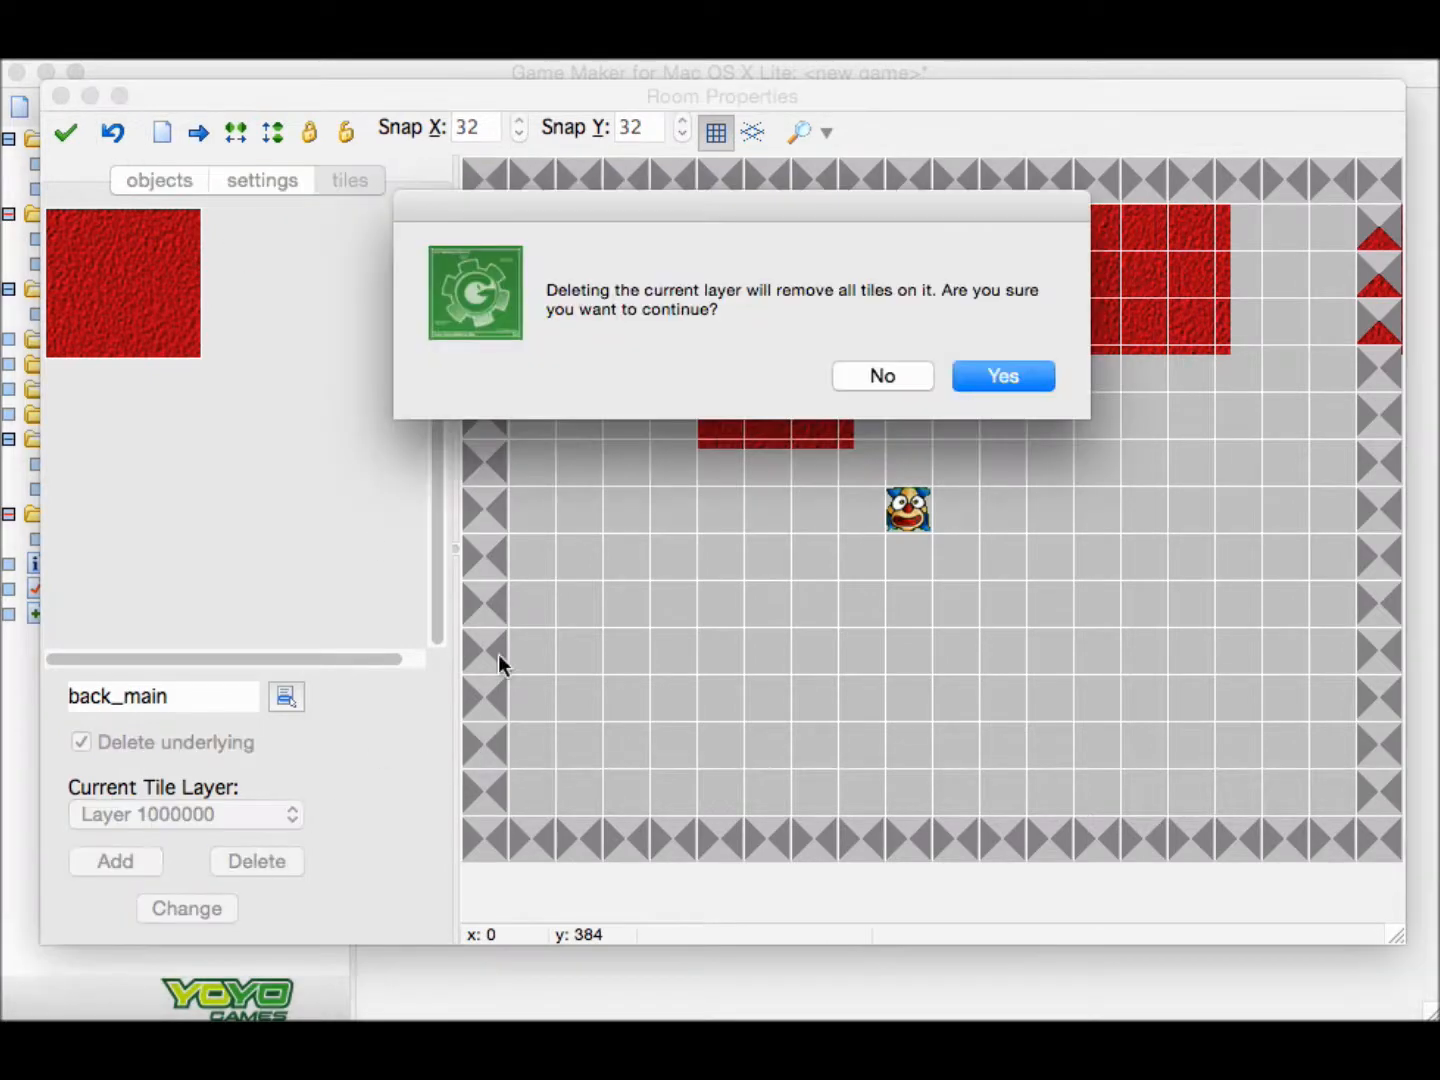
pyautogui.click(1019, 386)
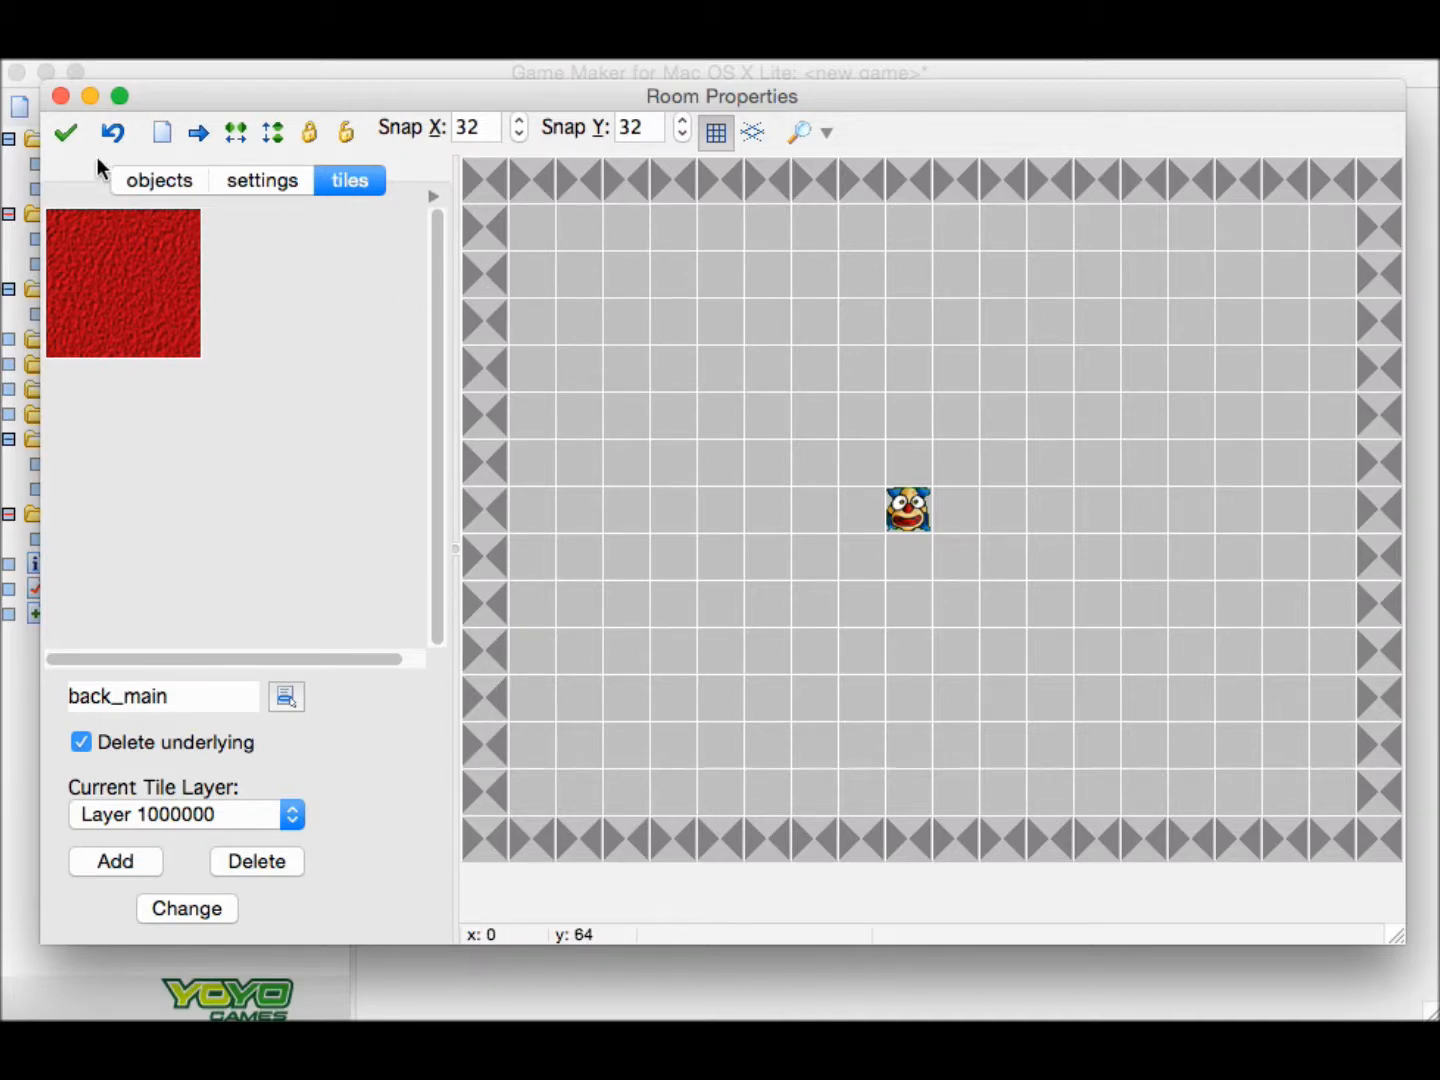
# Accept the room, removing any instances or tiles outside it, and run the game.
pyautogui.click(66, 137)
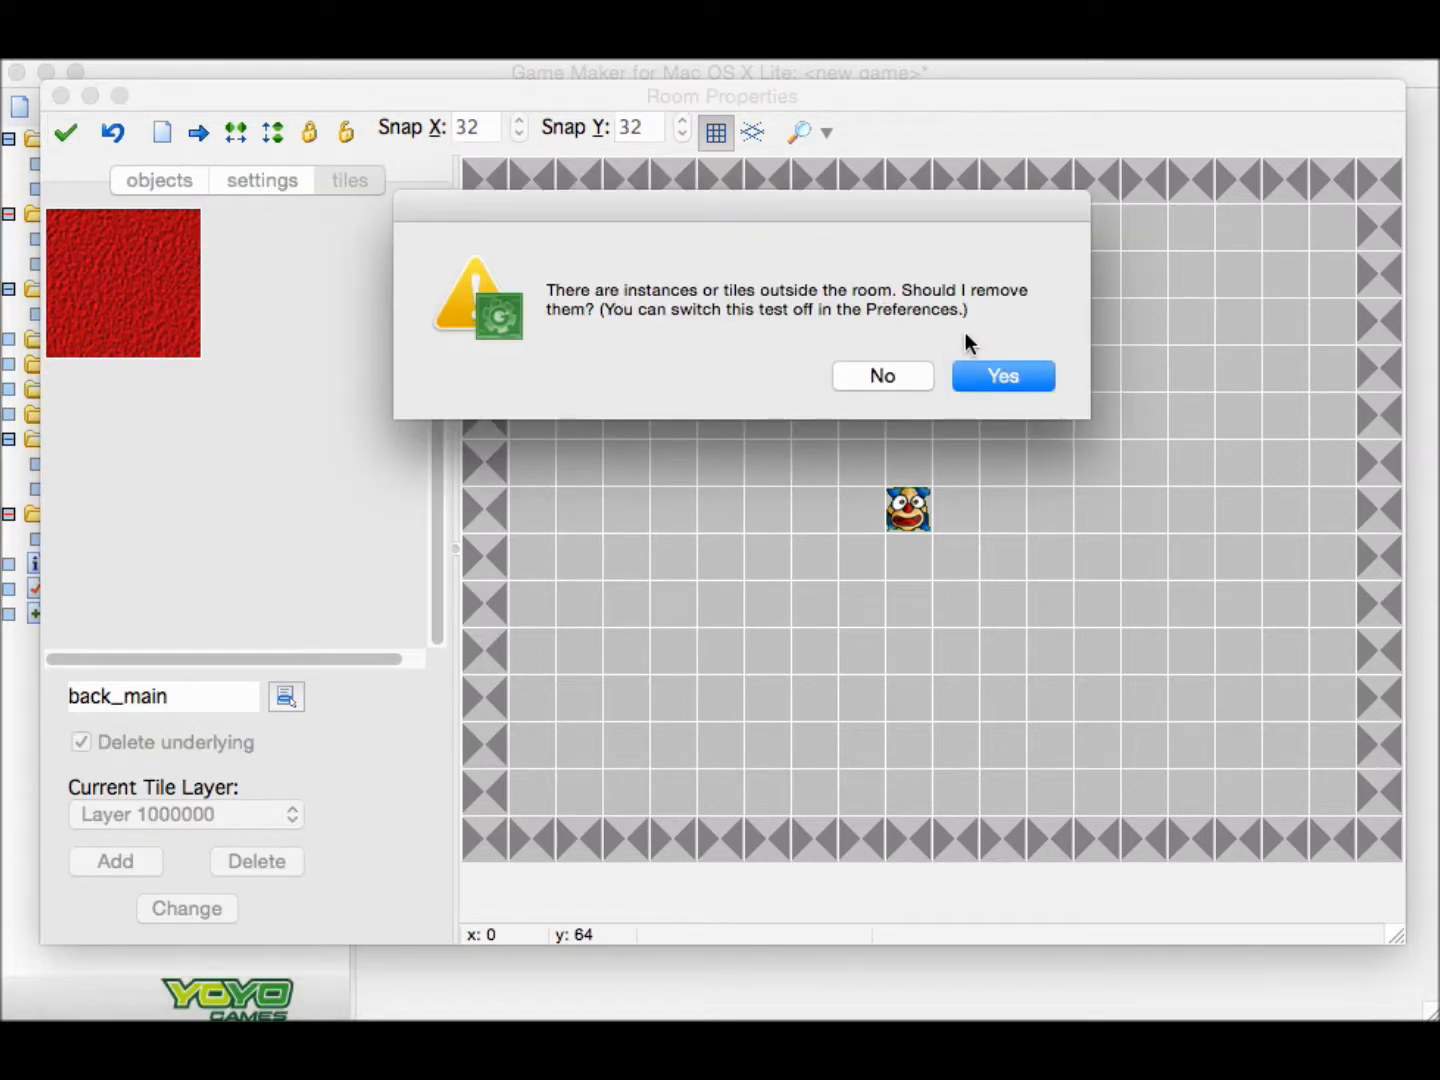
pyautogui.click(1021, 373)
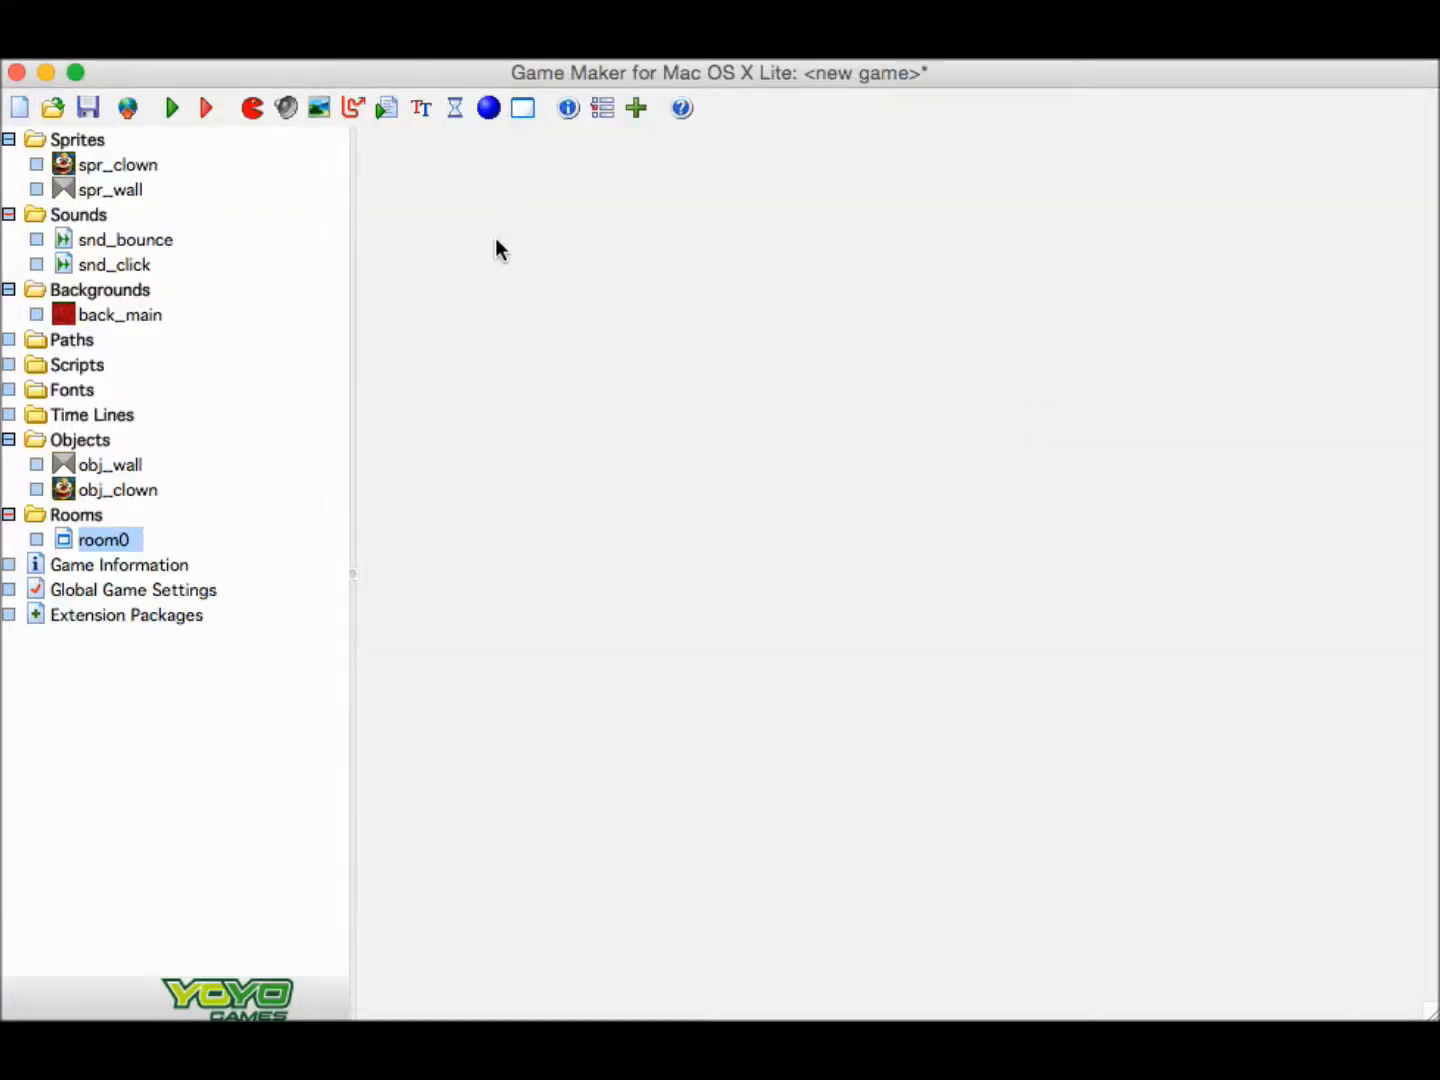
pyautogui.click(175, 111)
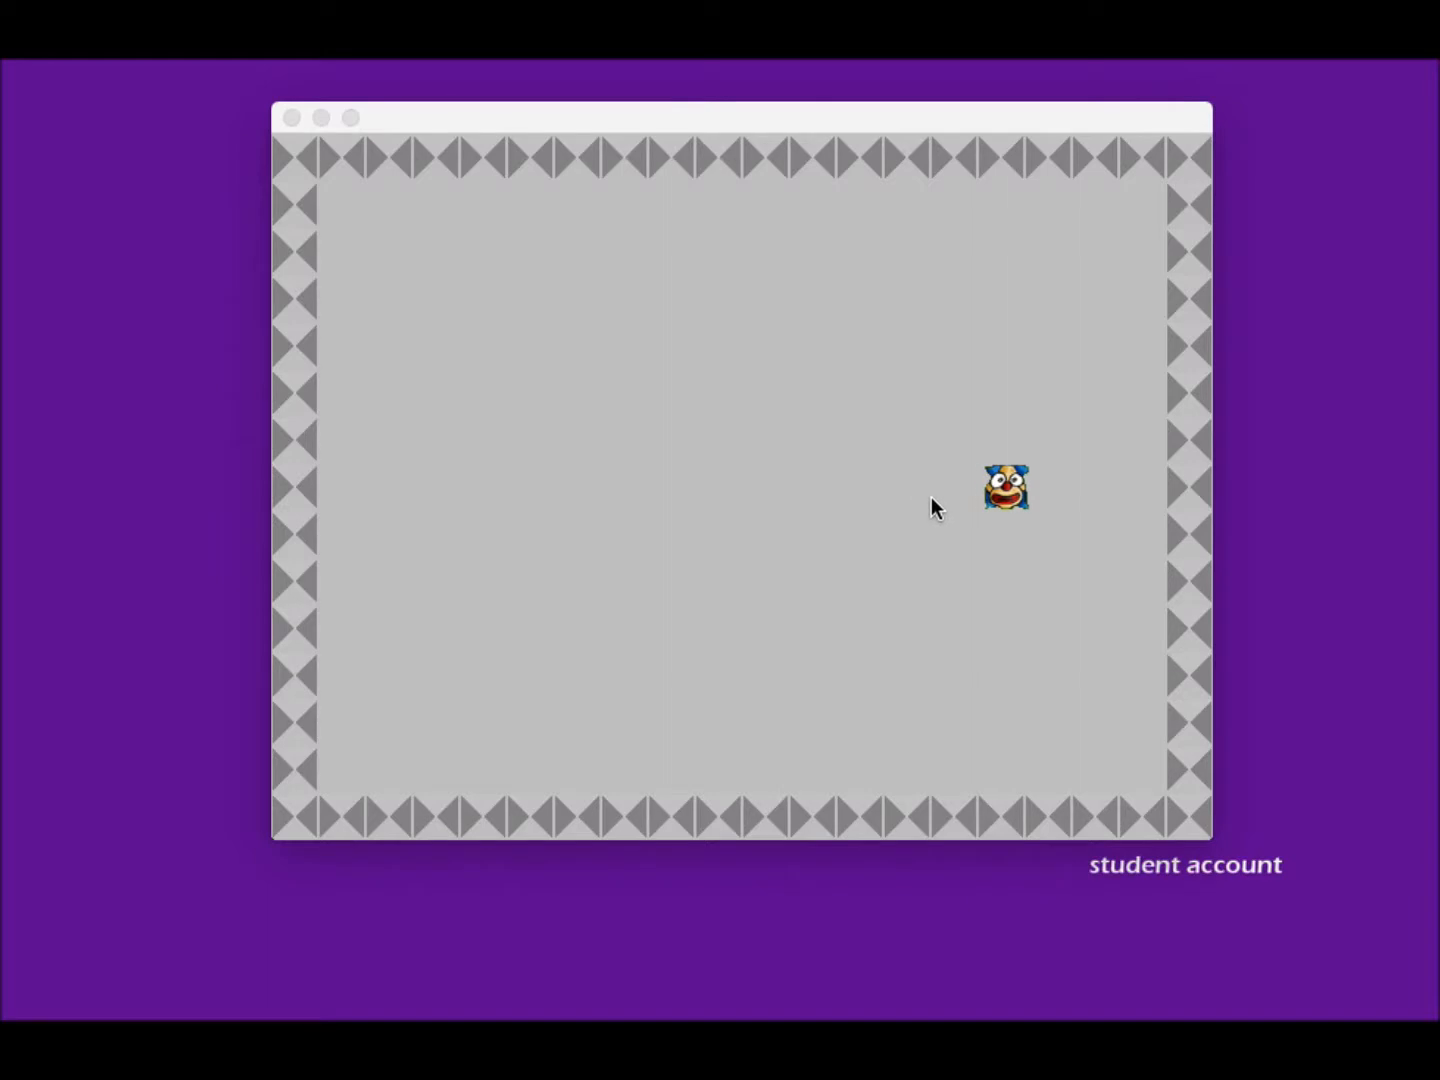
# Playtest the game by repeatedly catching the bouncing clown with the mouse to score points.
pyautogui.click(879, 505)
pyautogui.click(779, 495)
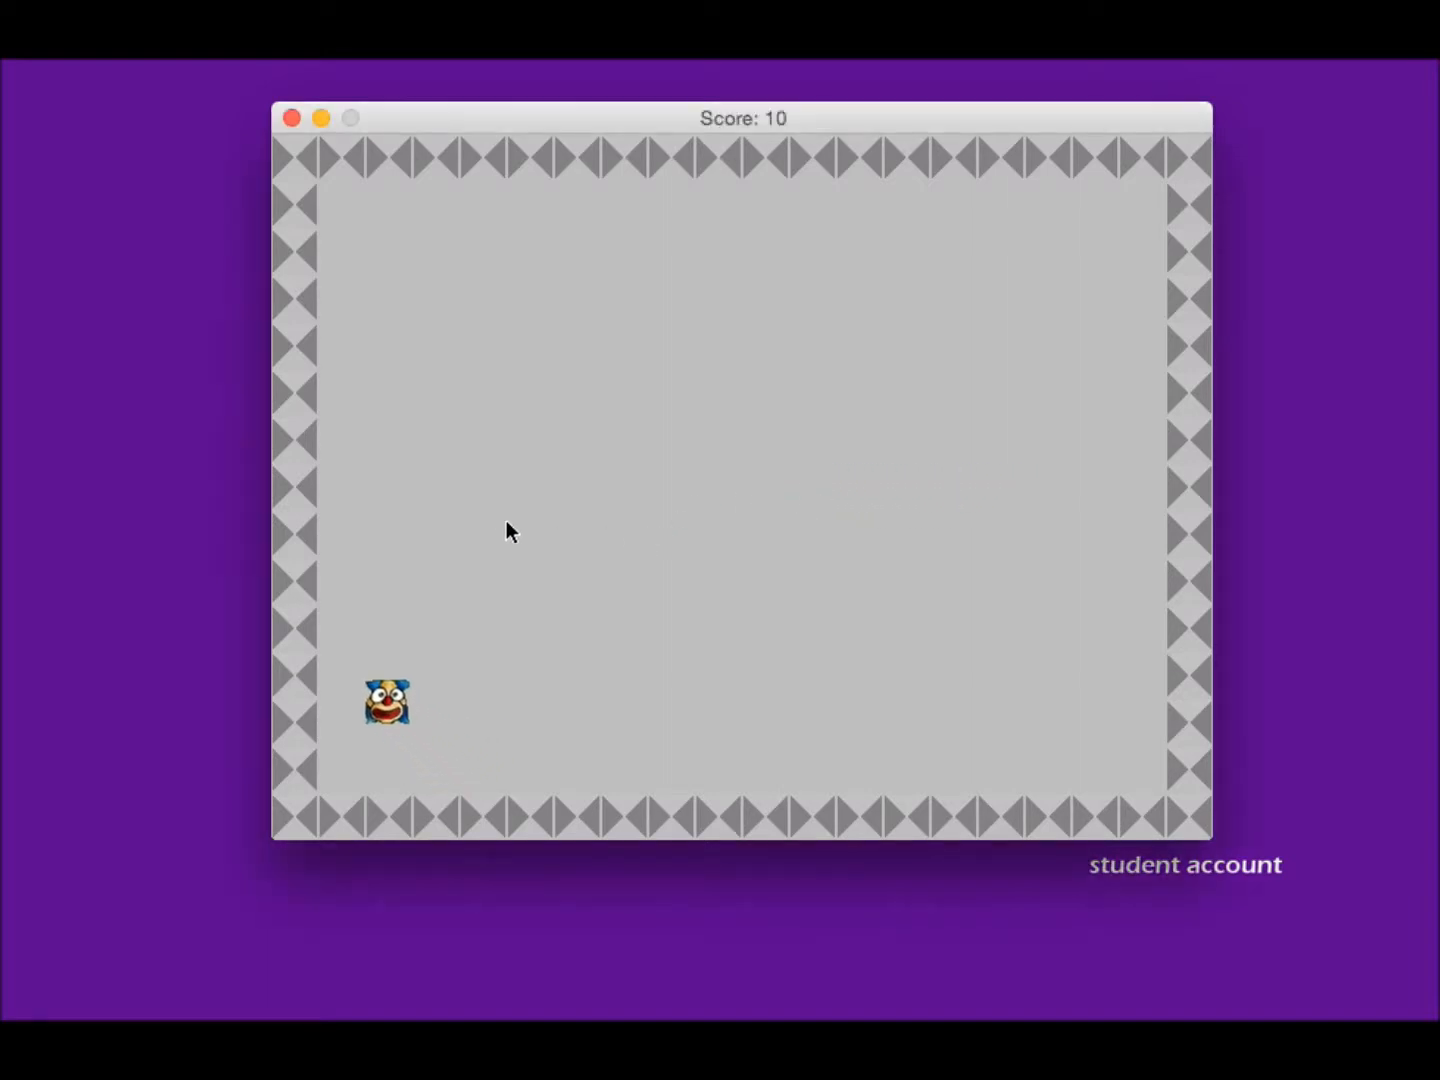
pyautogui.click(457, 545)
pyautogui.click(426, 452)
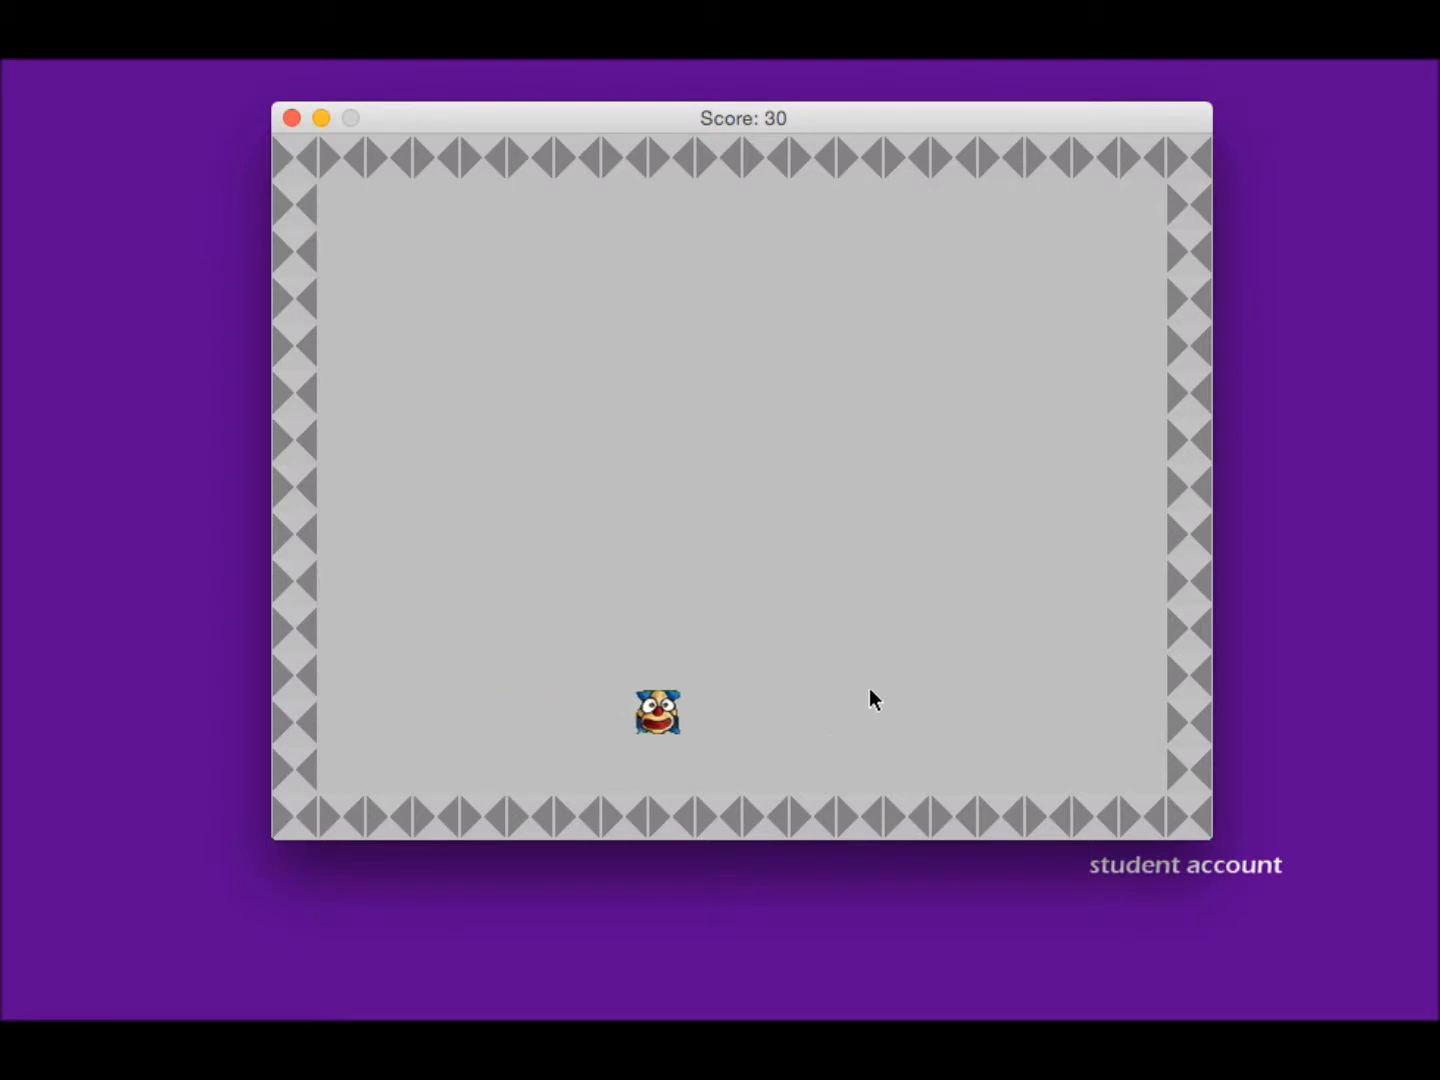
pyautogui.click(776, 712)
pyautogui.click(1031, 336)
pyautogui.click(786, 646)
pyautogui.click(912, 735)
pyautogui.click(700, 542)
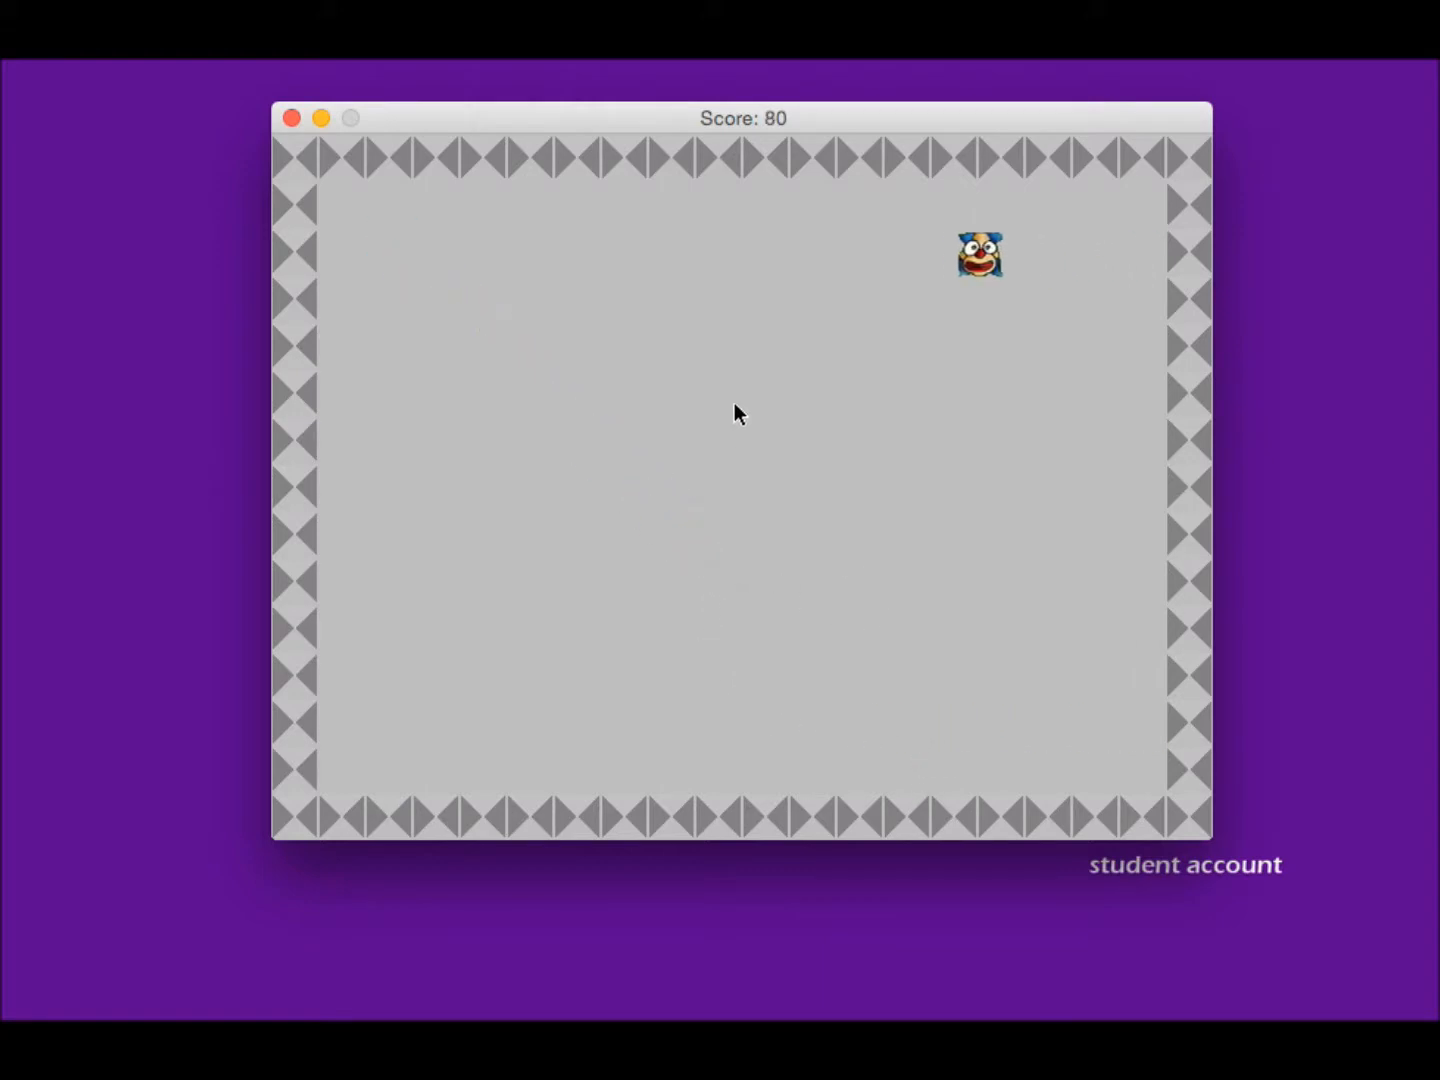
pyautogui.click(730, 262)
pyautogui.click(990, 545)
pyautogui.click(776, 432)
pyautogui.click(540, 698)
pyautogui.click(662, 757)
pyautogui.click(857, 420)
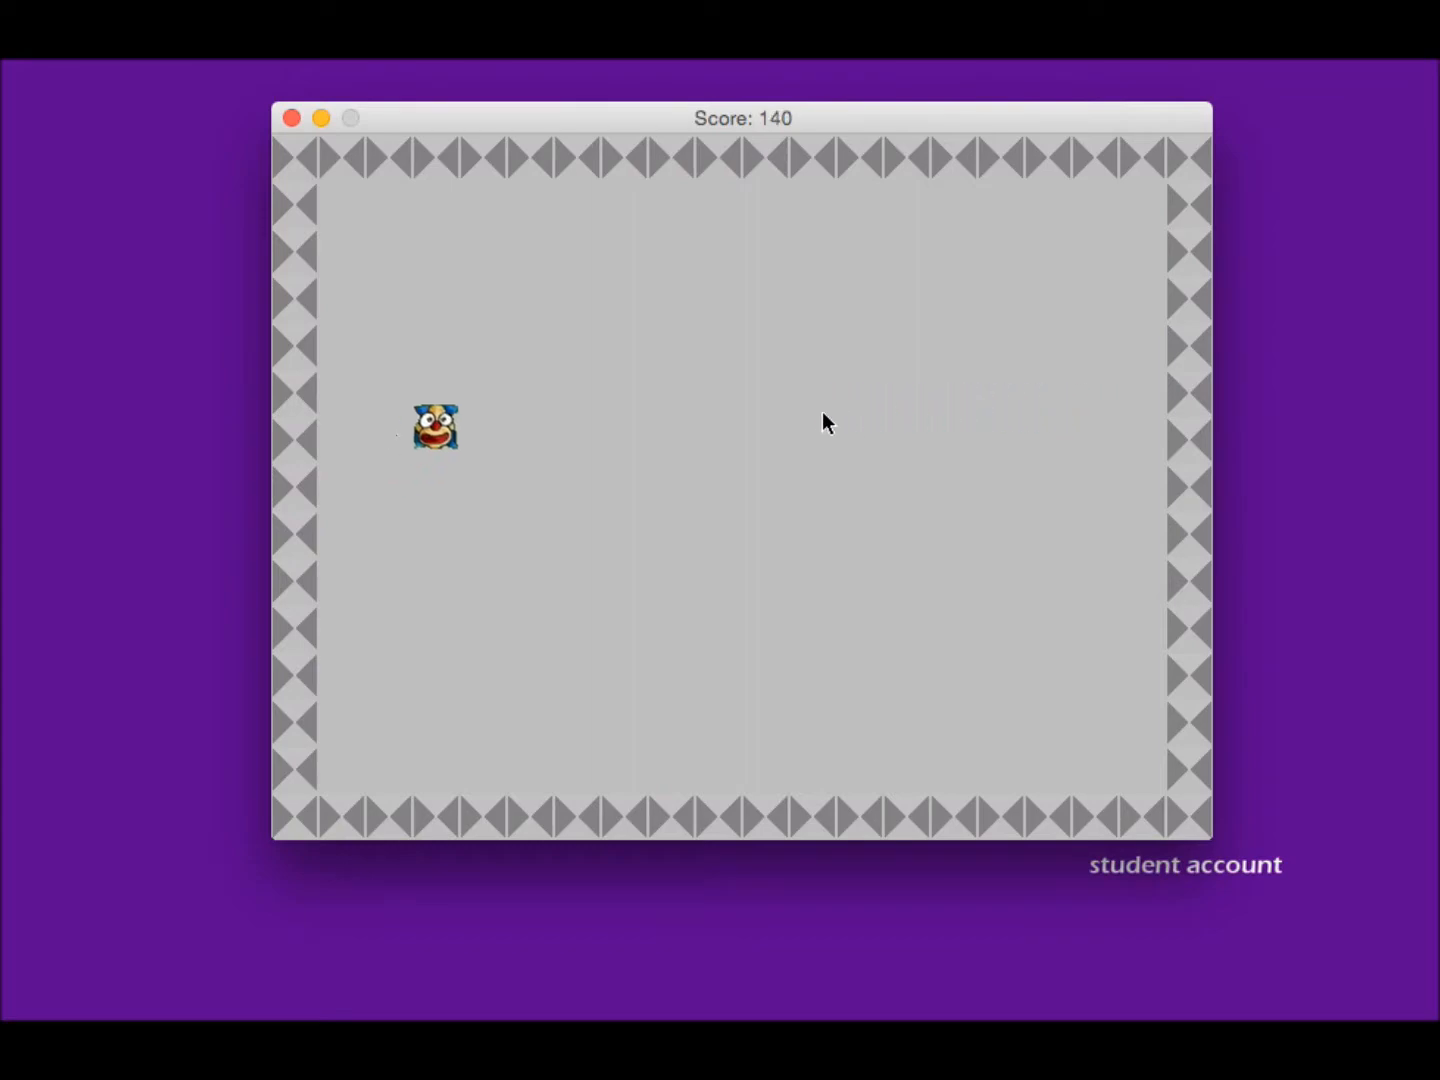